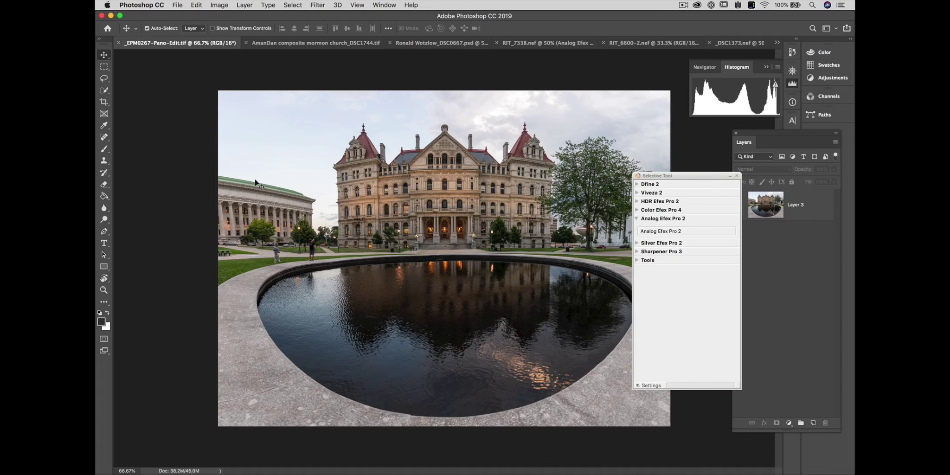
# Inspect the building's facade, windows, roofline and the people by the pool at 300–400% zoom, then fit the whole photo in view
pyautogui.press('super+plus')
pyautogui.press('super+plus')
pyautogui.press('super+plus')
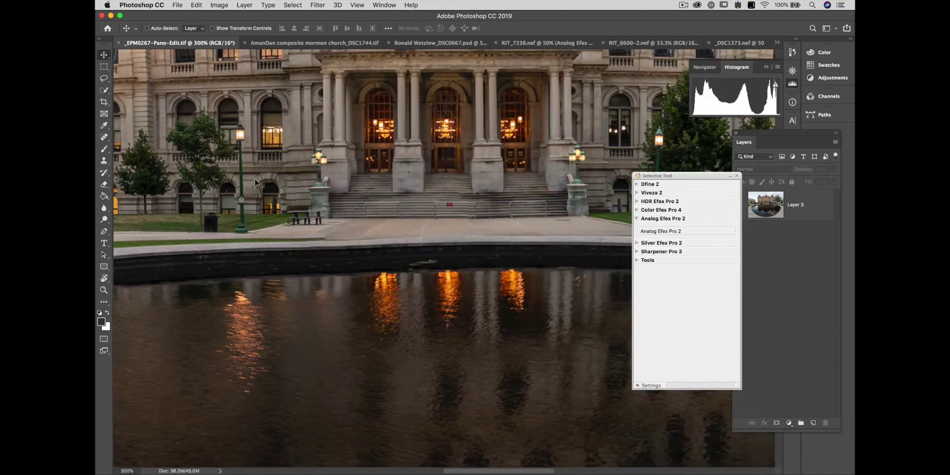
pyautogui.press('super+plus')
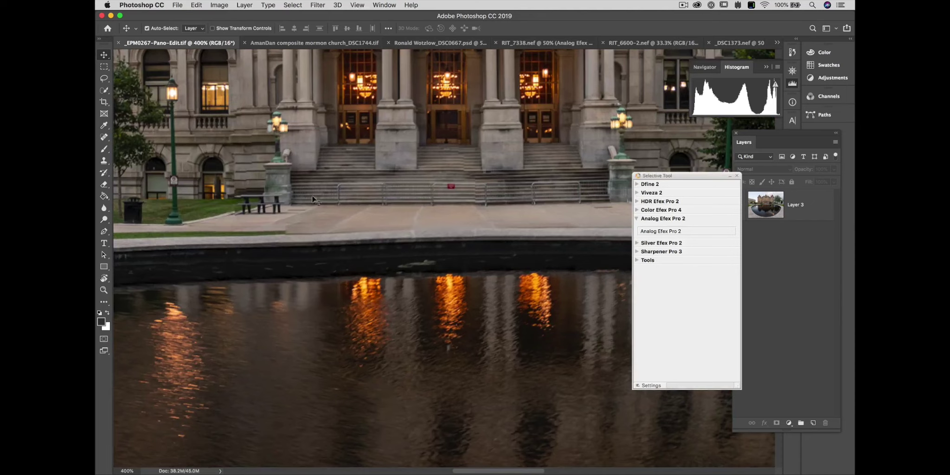
pyautogui.scroll(10, 333, 177)
pyautogui.hscroll(-10, 333, 178)
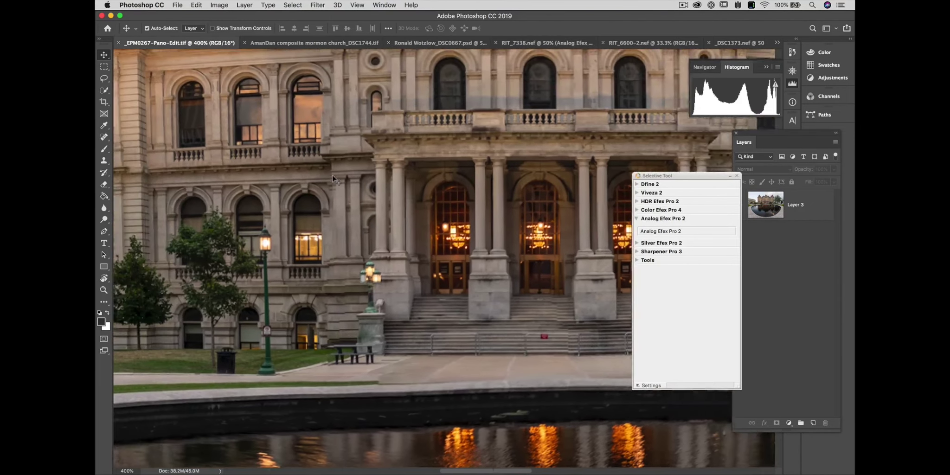
pyautogui.scroll(5, 333, 178)
pyautogui.hscroll(-15, 332, 177)
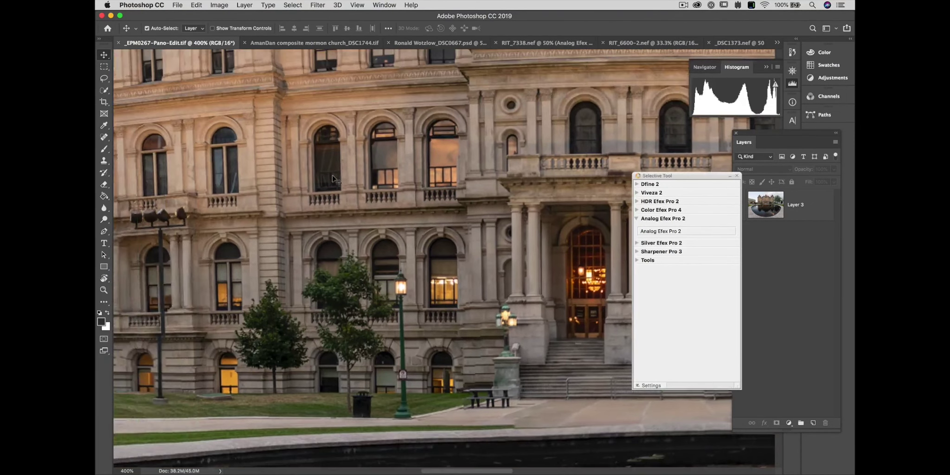
pyautogui.press('super+minus')
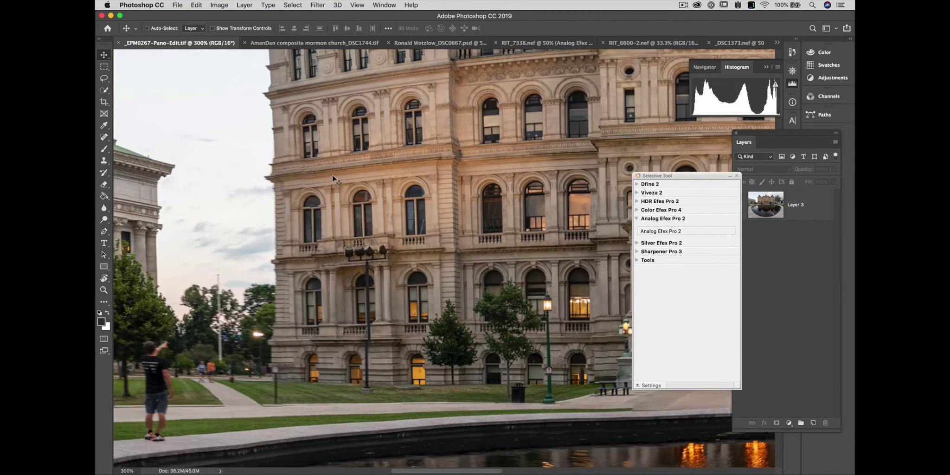
pyautogui.hscroll(-15, 378, 211)
pyautogui.scroll(-4, 378, 211)
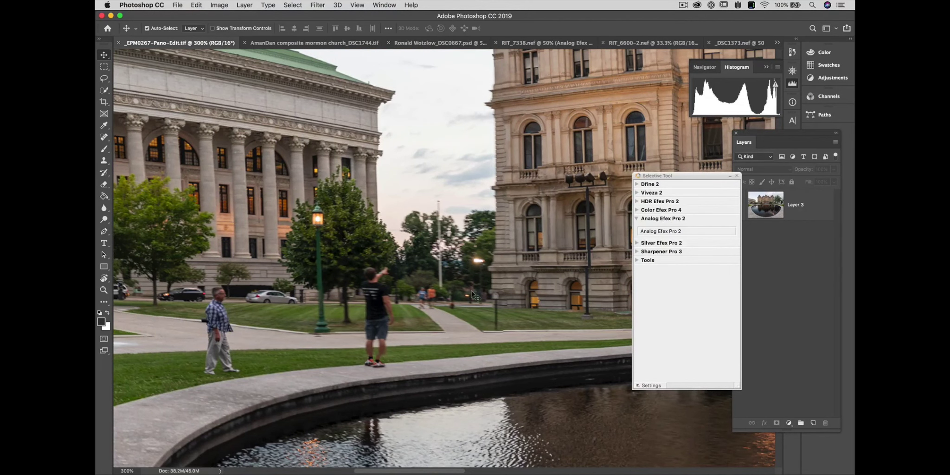
pyautogui.hscroll(15, 472, 294)
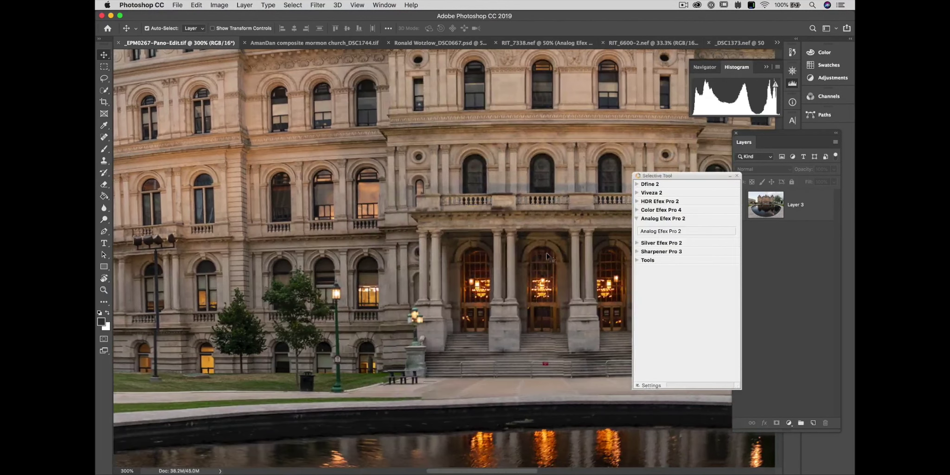
pyautogui.scroll(10, 543, 259)
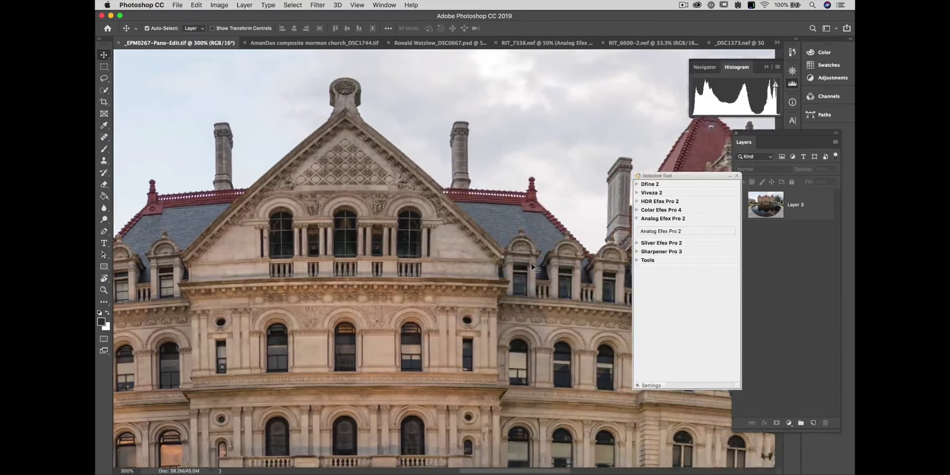
pyautogui.hscroll(3, 533, 268)
pyautogui.scroll(-5, 534, 268)
pyautogui.hscroll(-6, 533, 268)
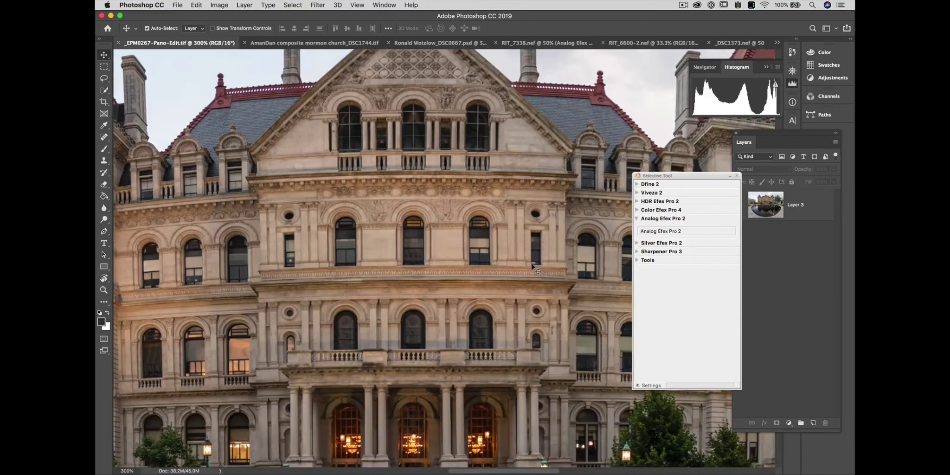
pyautogui.press('super')
pyautogui.press('super+0')
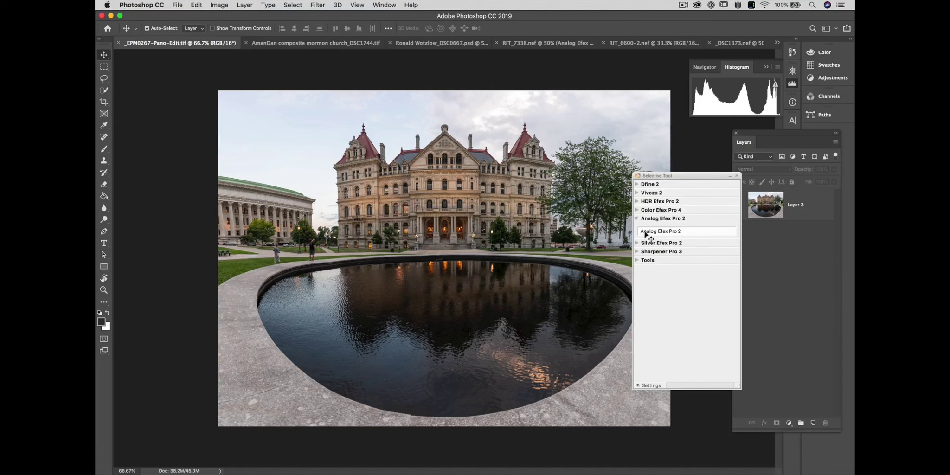
# Launch the Analog Efex Pro 2 filter on the photo and enlarge its window to fill the screen
pyautogui.moveTo(645, 235); pyautogui.dragTo(517, 156)
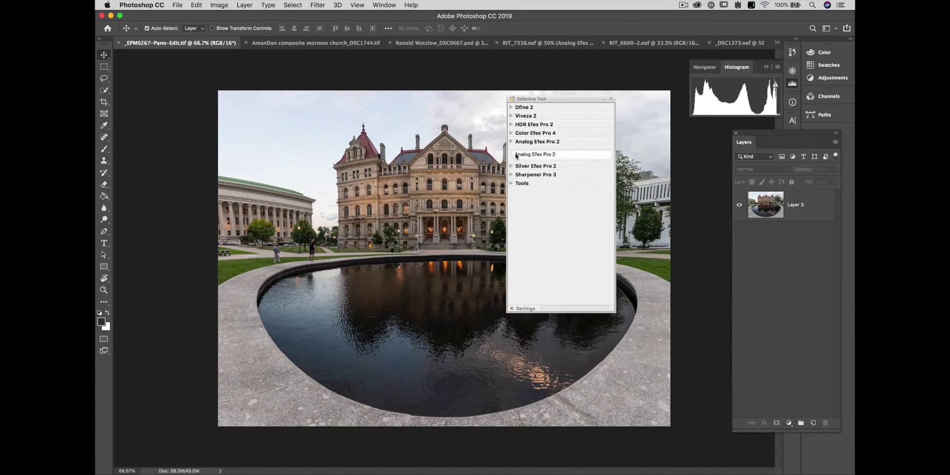
pyautogui.click(516, 156)
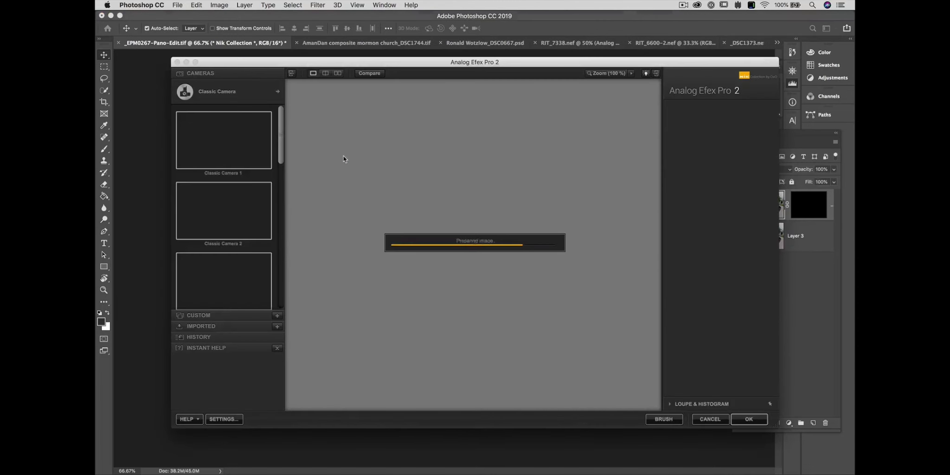
pyautogui.moveTo(250, 65); pyautogui.dragTo(177, 20)
pyautogui.moveTo(705, 381); pyautogui.dragTo(853, 473)
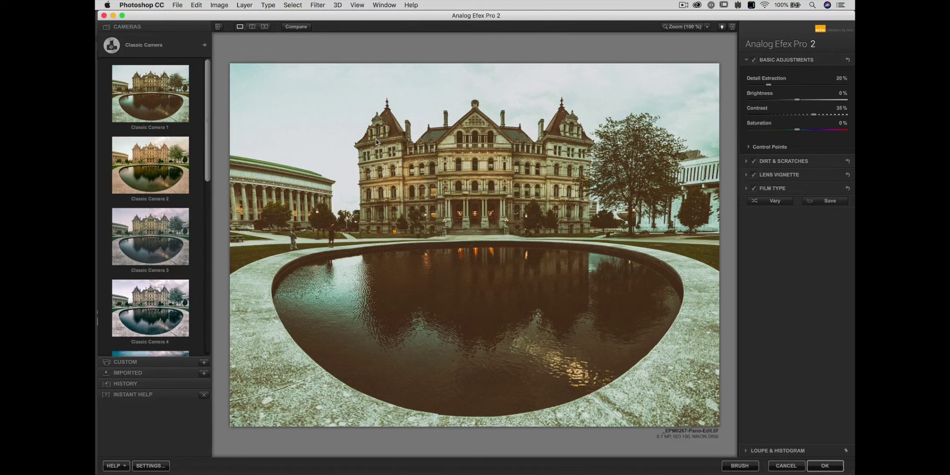
# Review the settings in the Dirt & Scratches and Lens Vignette filter sections
pyautogui.click(786, 161)
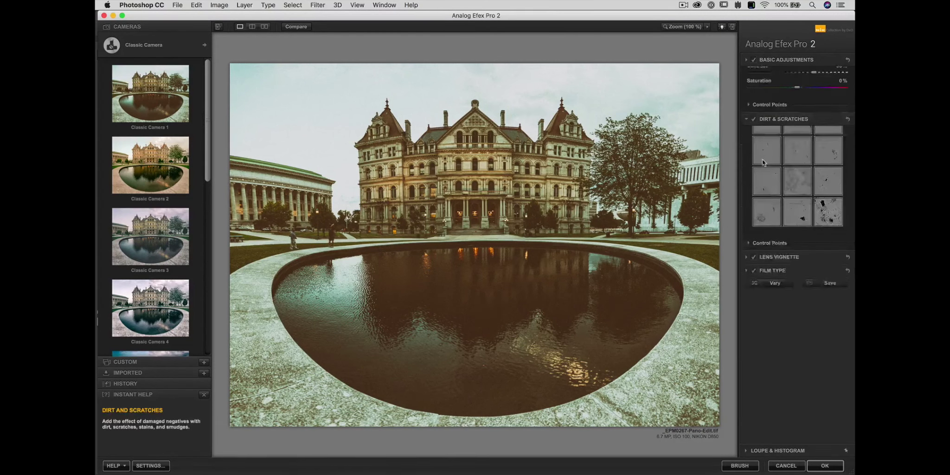
pyautogui.click(779, 346)
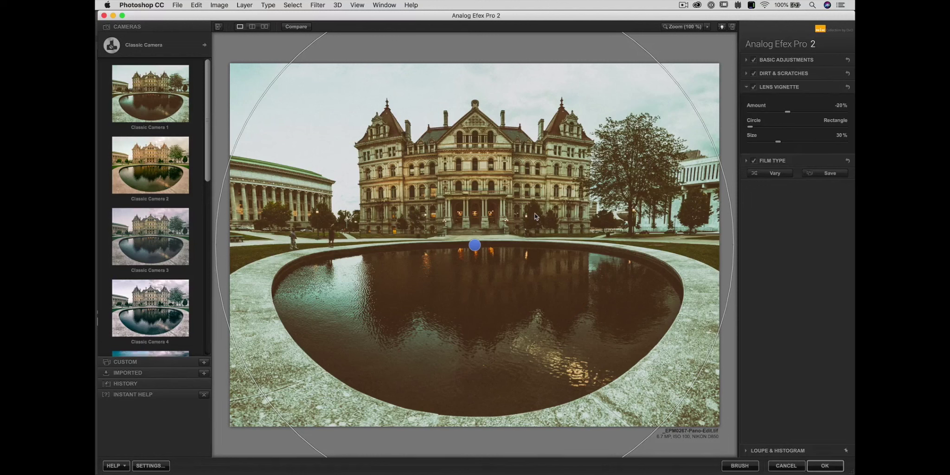
pyautogui.click(774, 73)
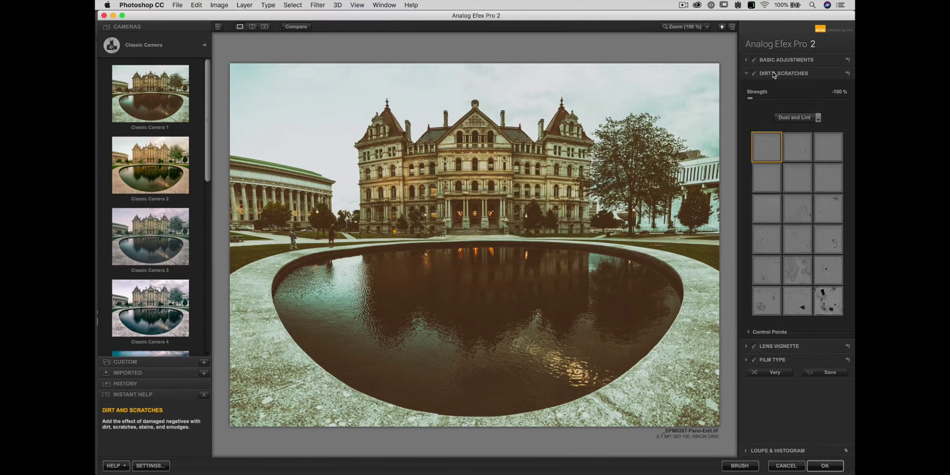
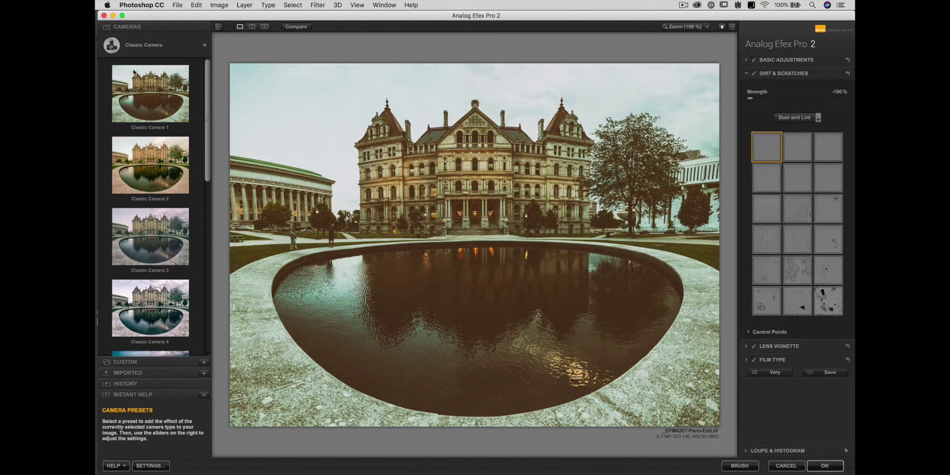
# Try the Classic Camera 1 and Classic Camera 3 presets on the photo
pyautogui.click(159, 86)
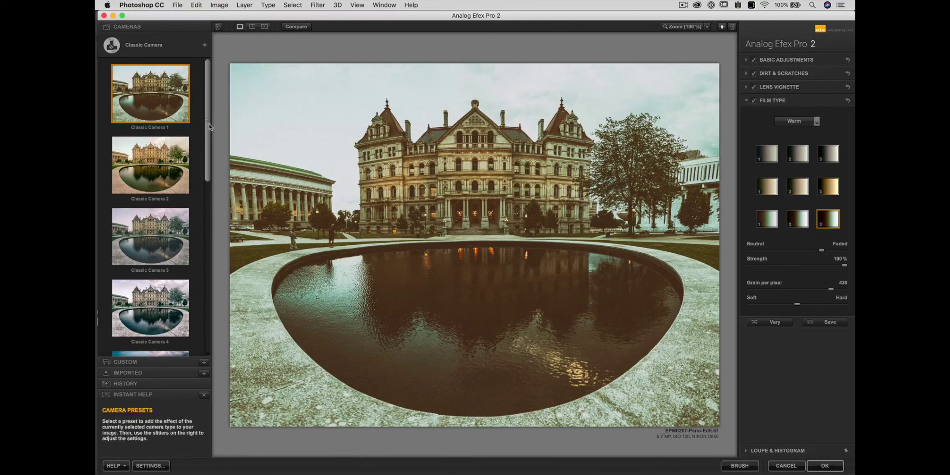
pyautogui.moveTo(208, 123); pyautogui.dragTo(208, 159)
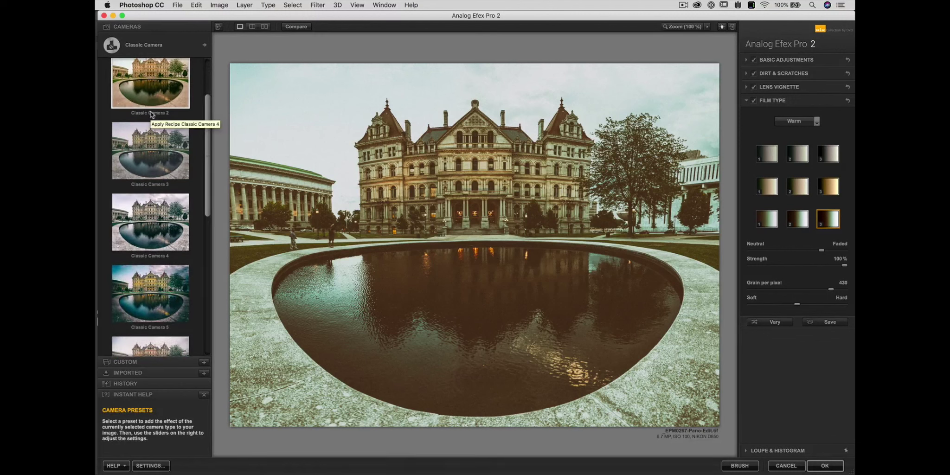
pyautogui.click(148, 151)
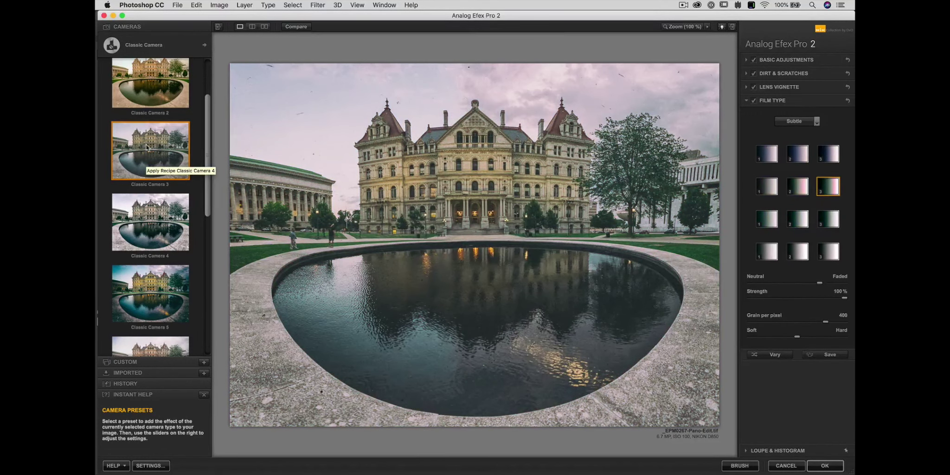
# Switch to the Color Cast tool combination and try its Color Cast 3 preset
pyautogui.click(204, 45)
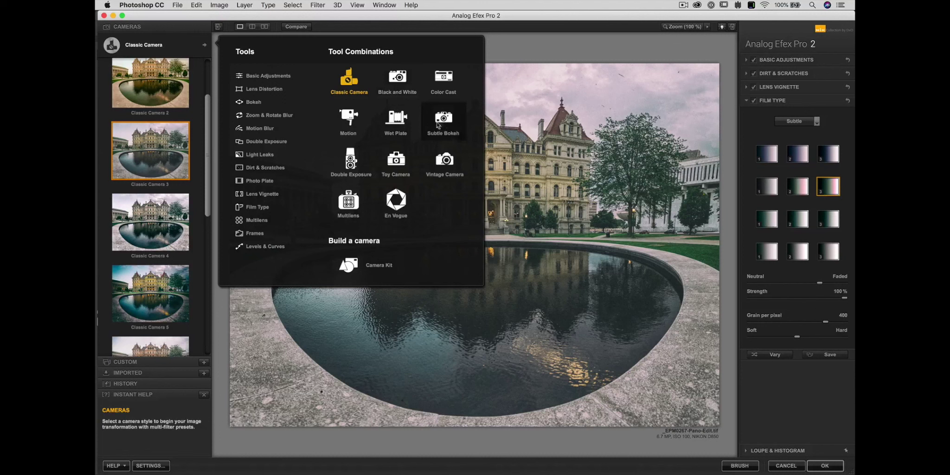
pyautogui.click(442, 84)
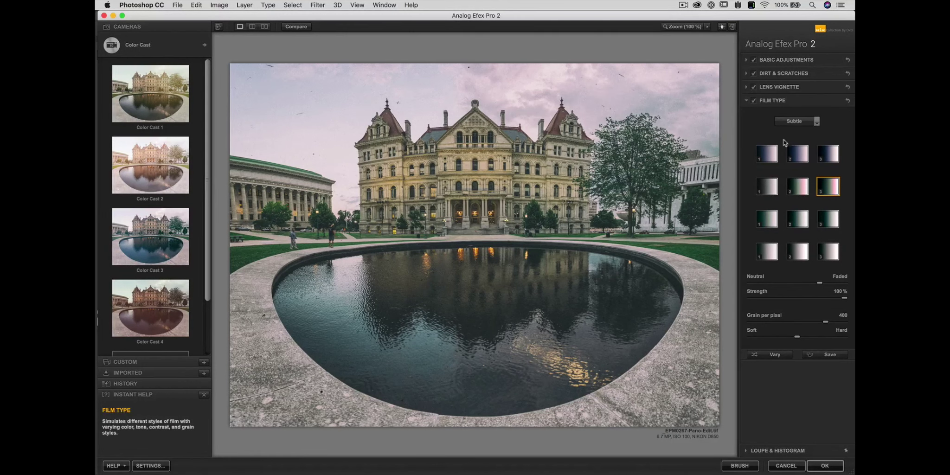
pyautogui.click(155, 259)
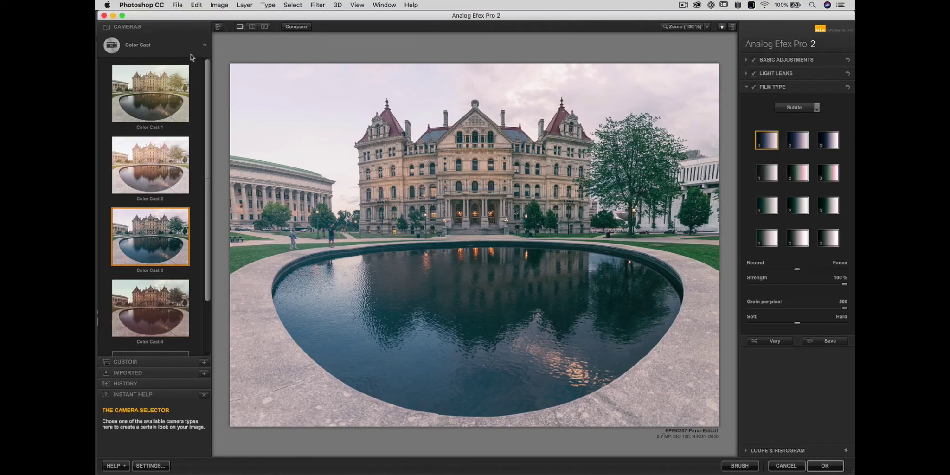
# Switch to the En Vogue tool combination, try the Another B&W 1 preset and apply Autochrome 2
pyautogui.click(204, 47)
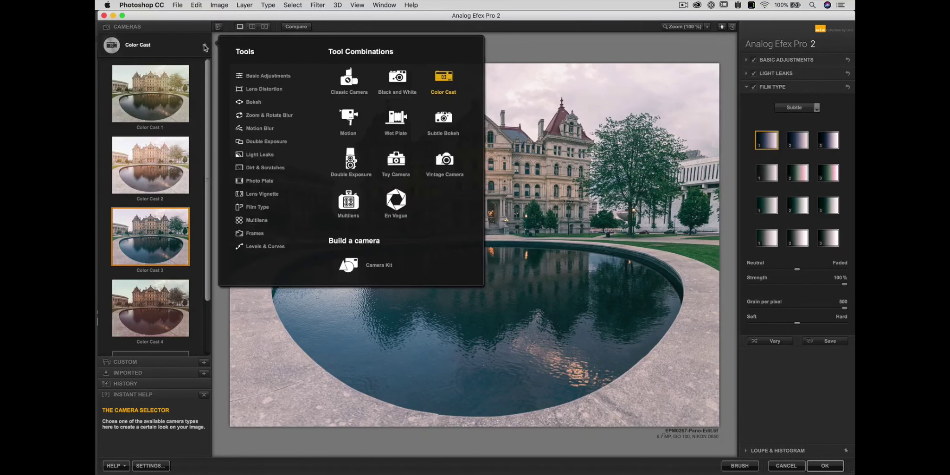
pyautogui.click(398, 198)
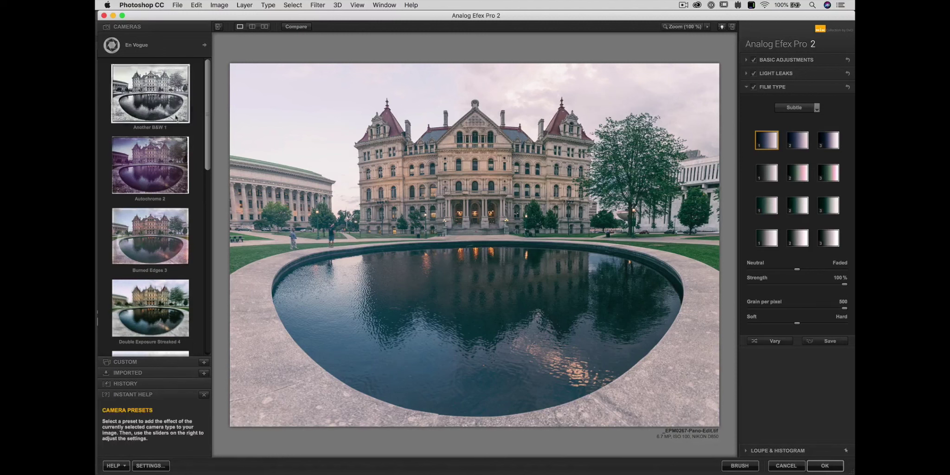
pyautogui.click(147, 102)
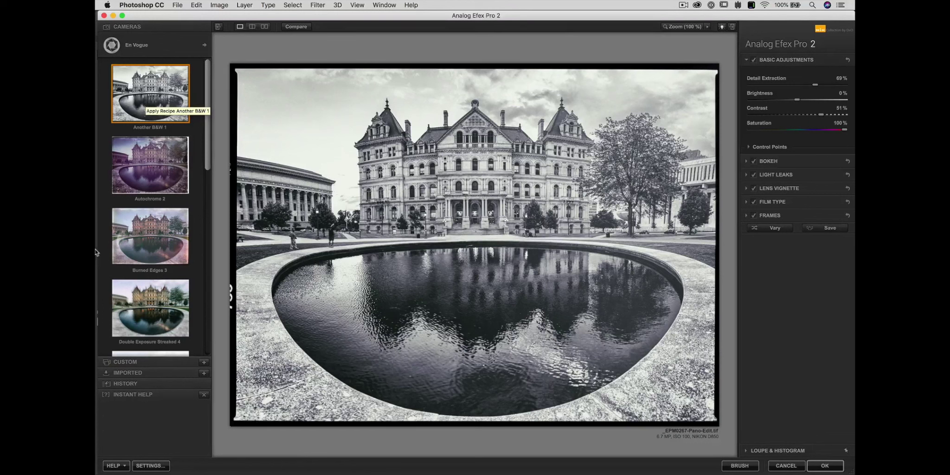
pyautogui.click(151, 164)
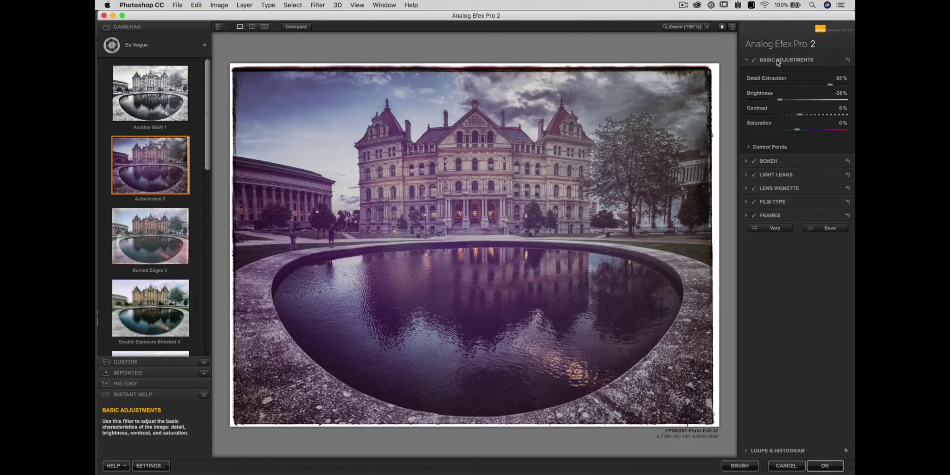
# Turn off the preset's Basic Adjustments, Bokeh, Light Leaks, Lens Vignette, Film Type and Frames effects
pyautogui.click(753, 60)
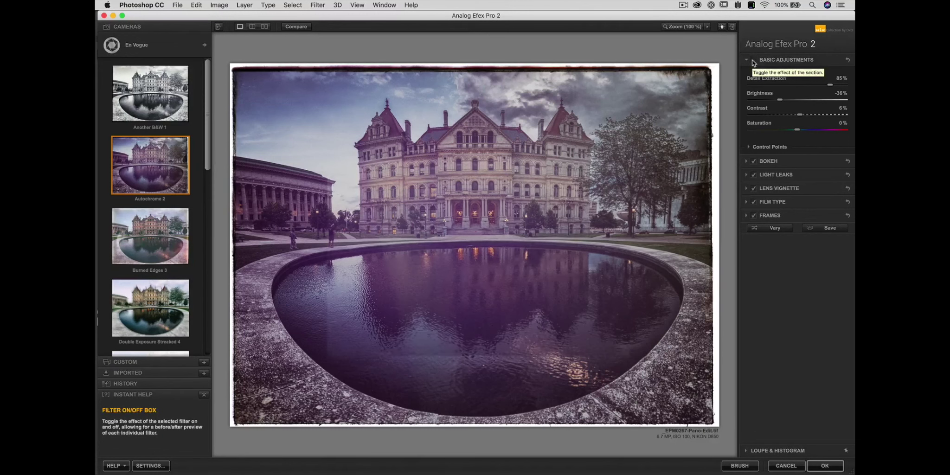
pyautogui.click(753, 60)
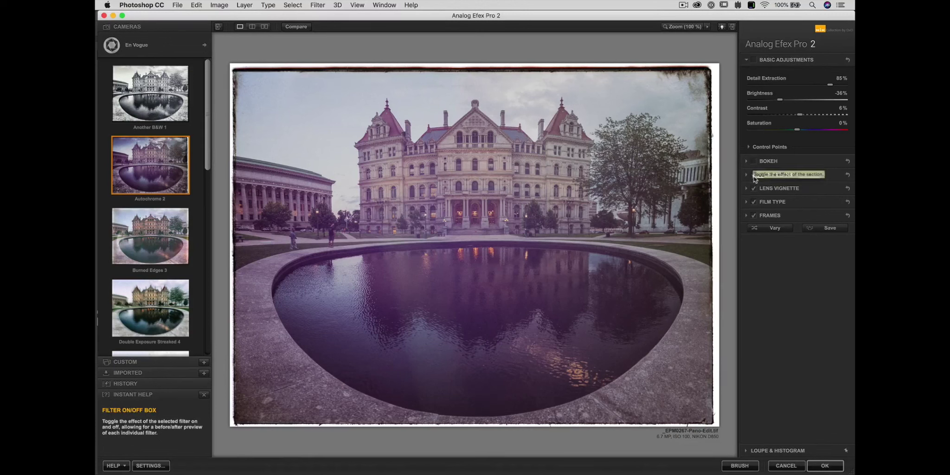
pyautogui.click(753, 175)
pyautogui.click(754, 189)
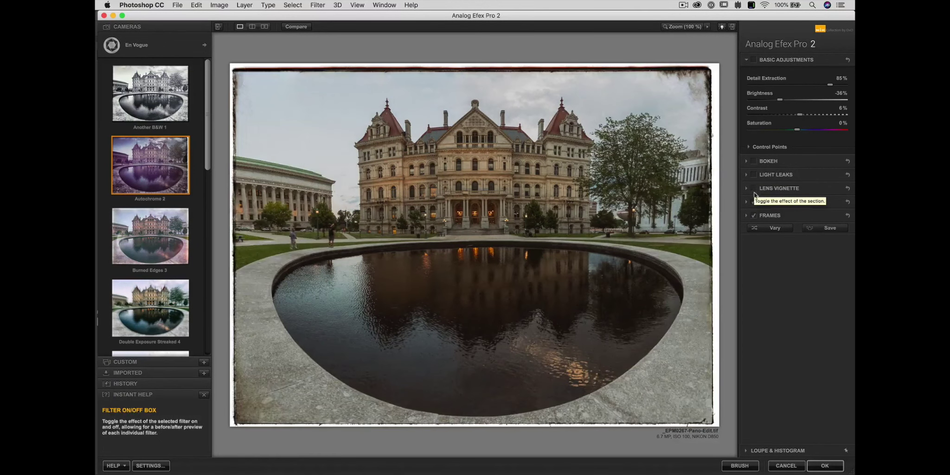
pyautogui.click(753, 216)
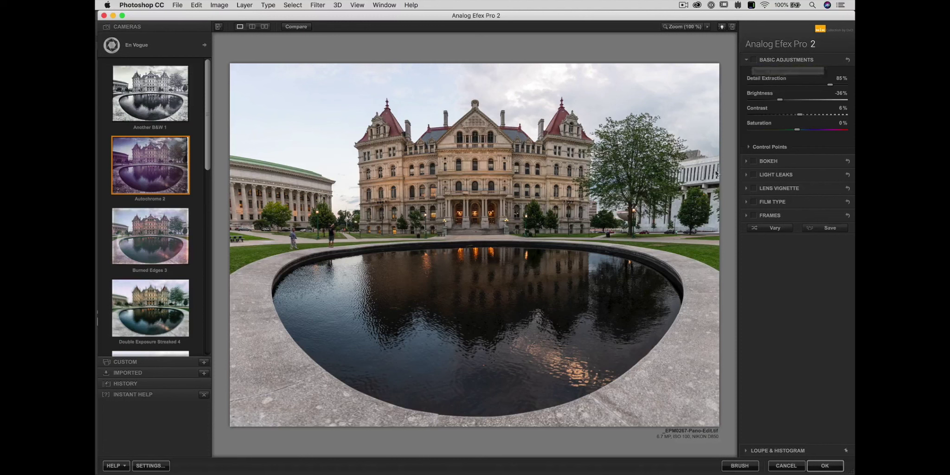
# Turn Basic Adjustments back on with Detail Extraction at 42% and Brightness at -14%
pyautogui.click(754, 60)
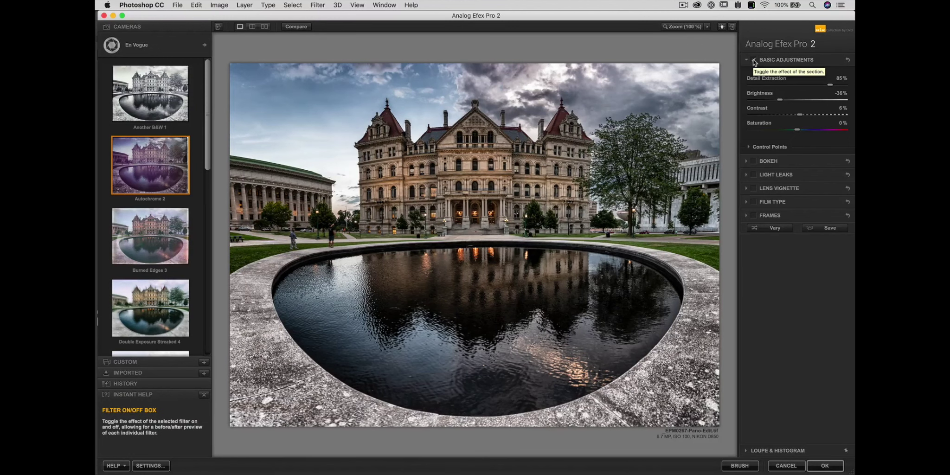
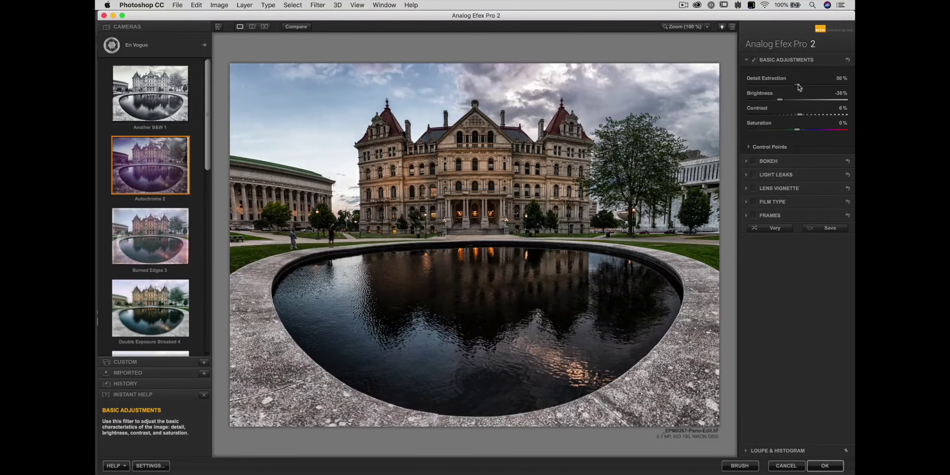
pyautogui.moveTo(797, 84); pyautogui.dragTo(796, 85)
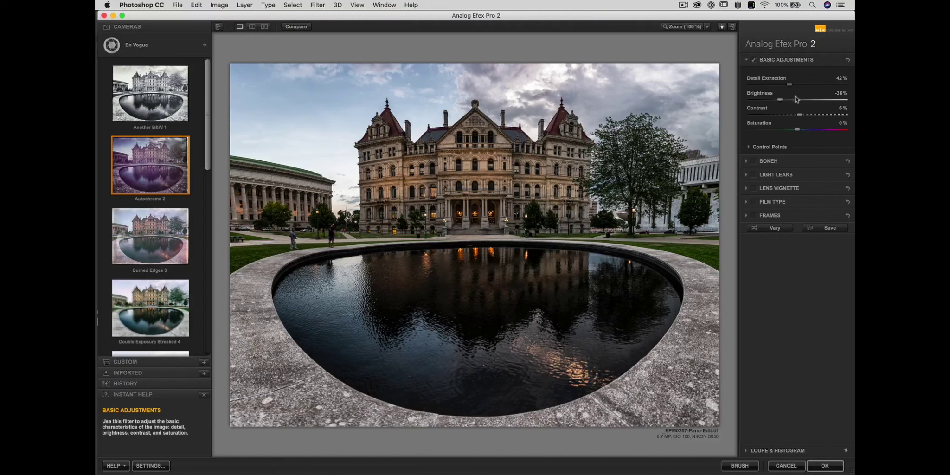
pyautogui.moveTo(780, 99); pyautogui.dragTo(789, 100)
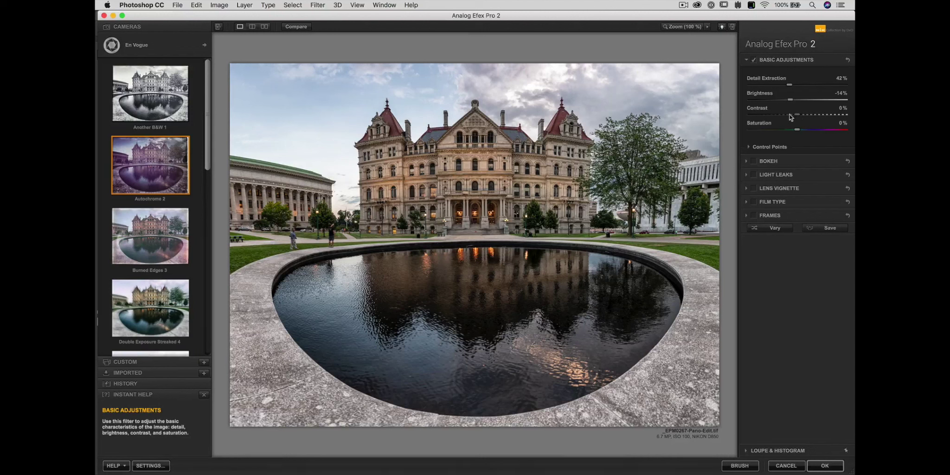
# Add a control point on the building's reflection in the pool with 44% size, raised Brightness, slightly lowered Contrast and Saturation at 24%
pyautogui.click(762, 148)
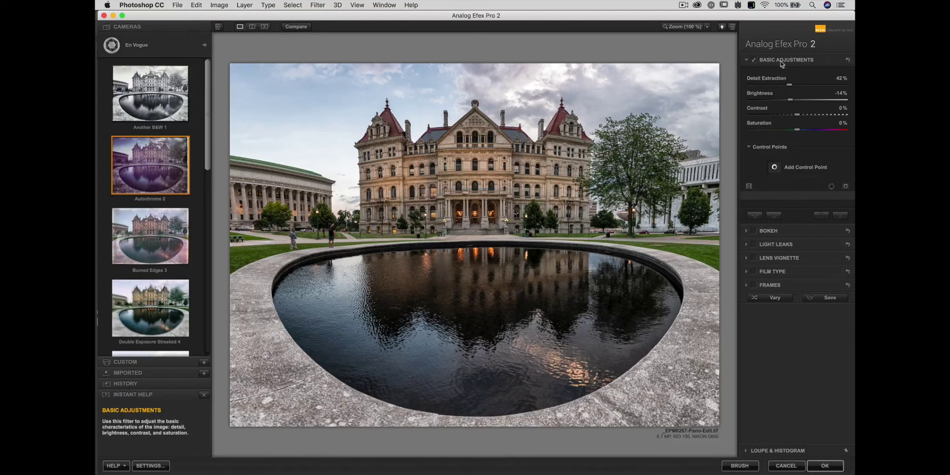
pyautogui.click(777, 171)
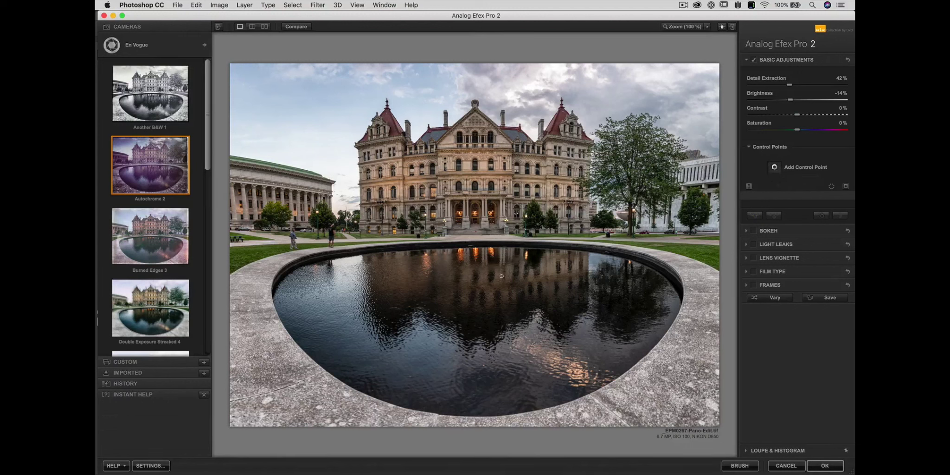
pyautogui.click(478, 283)
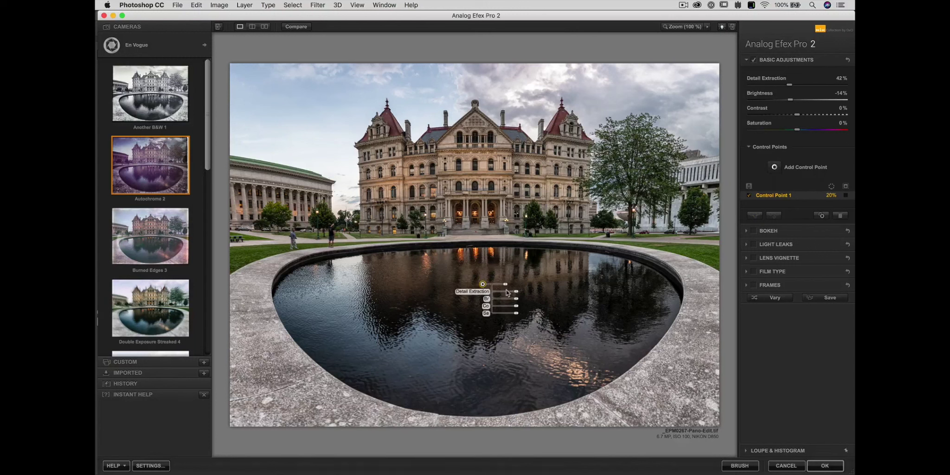
pyautogui.moveTo(505, 284)
pyautogui.mouseDown()
pyautogui.moveTo(522, 287)
pyautogui.moveTo(512, 288)
pyautogui.mouseUp()
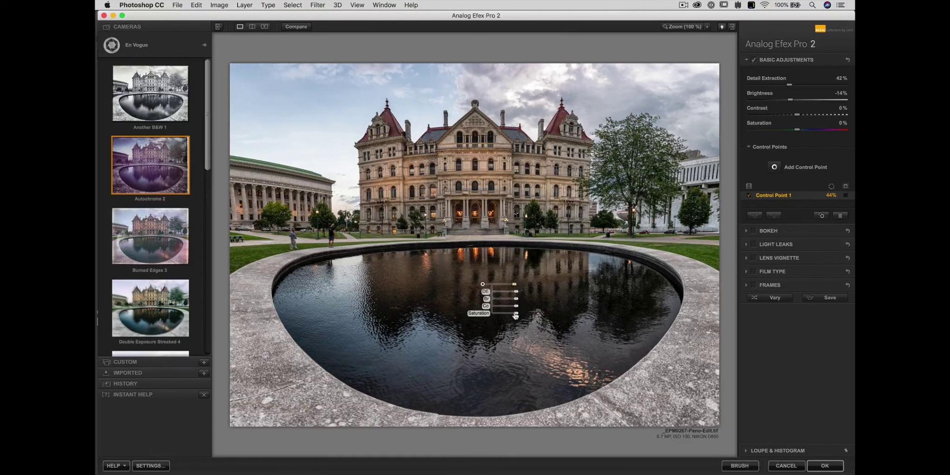
pyautogui.moveTo(516, 299); pyautogui.dragTo(523, 316)
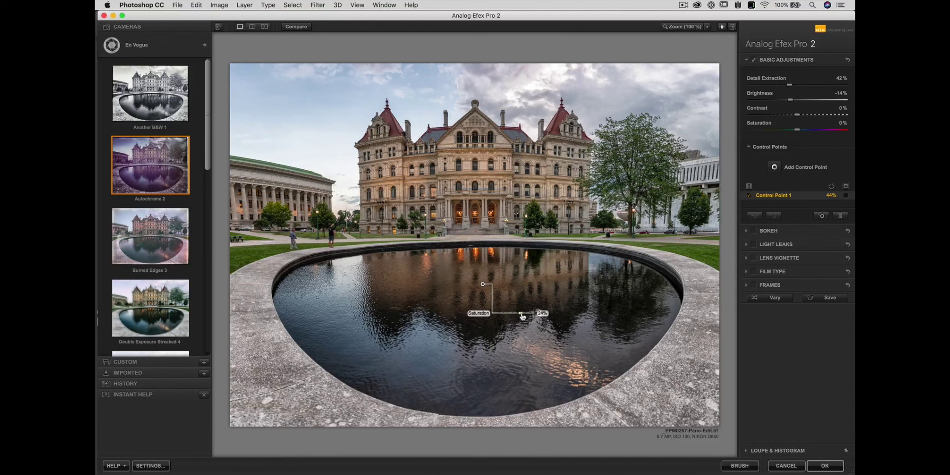
pyautogui.moveTo(522, 317); pyautogui.dragTo(521, 317)
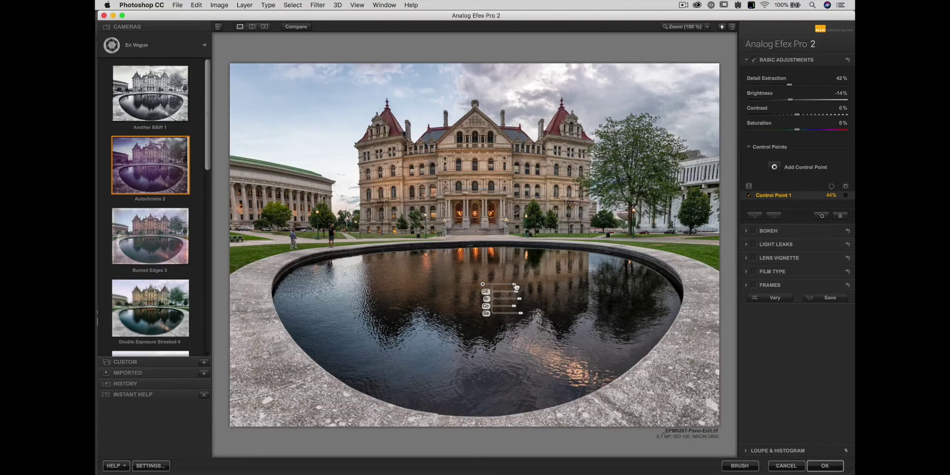
# Delete the control point on the reflection and undo the deletion
pyautogui.press('Delete')
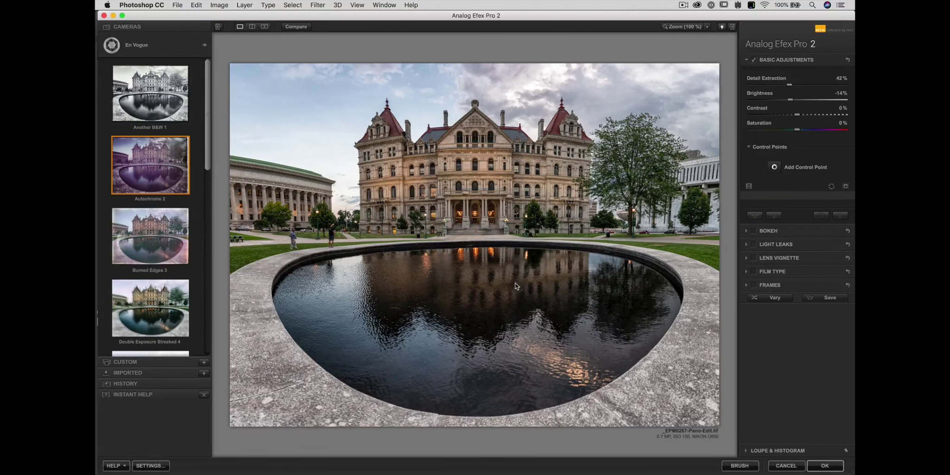
pyautogui.press('super+z')
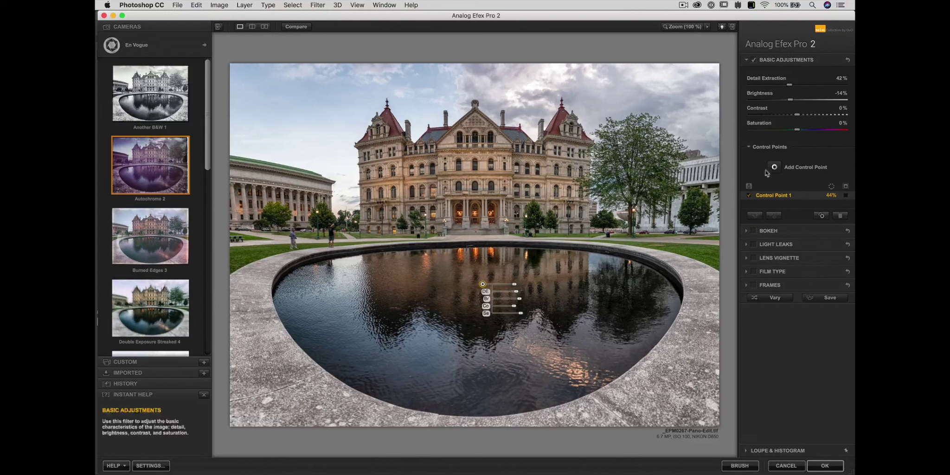
# Turn on Bokeh with Blur Strength at 100%, try its focus area over the pool and centre it on the building's entrance
pyautogui.click(778, 231)
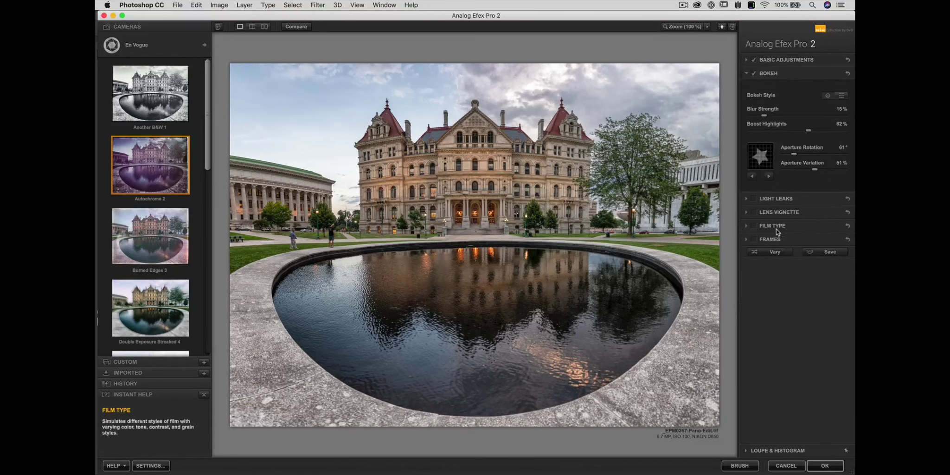
pyautogui.moveTo(384, 236)
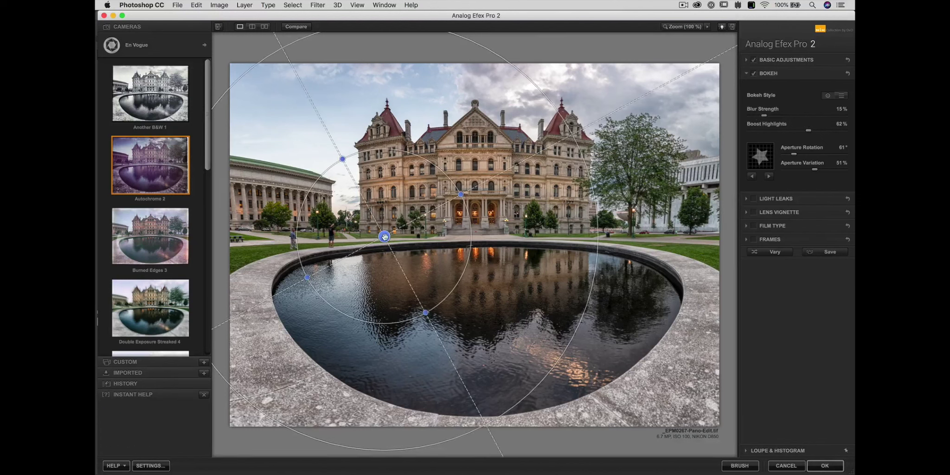
pyautogui.moveTo(389, 236); pyautogui.dragTo(483, 229)
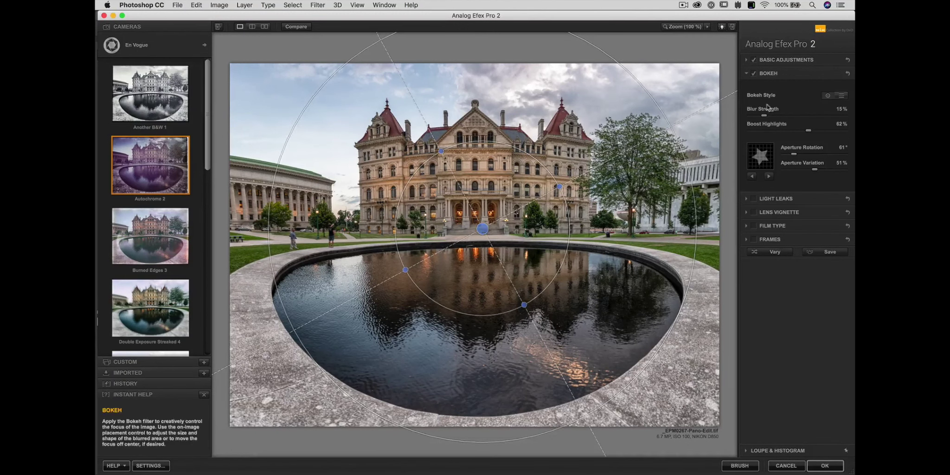
pyautogui.moveTo(764, 115); pyautogui.dragTo(854, 116)
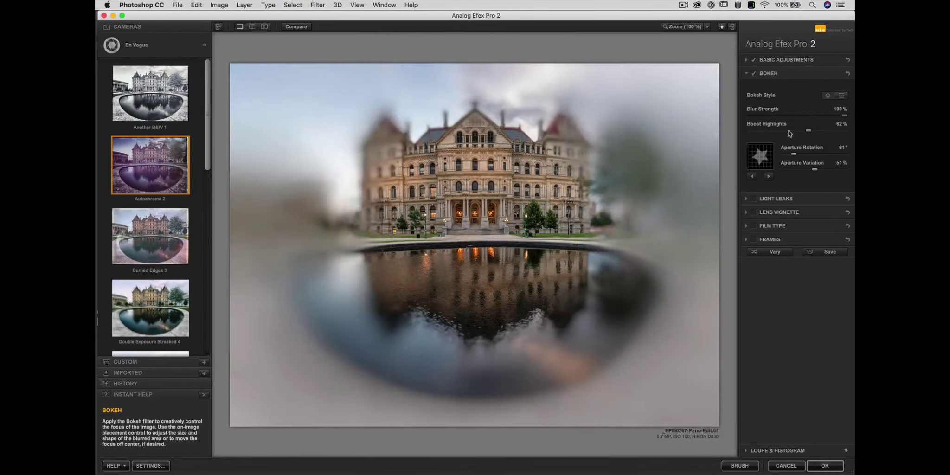
pyautogui.moveTo(477, 229); pyautogui.dragTo(338, 308)
pyautogui.moveTo(391, 340); pyautogui.dragTo(479, 224)
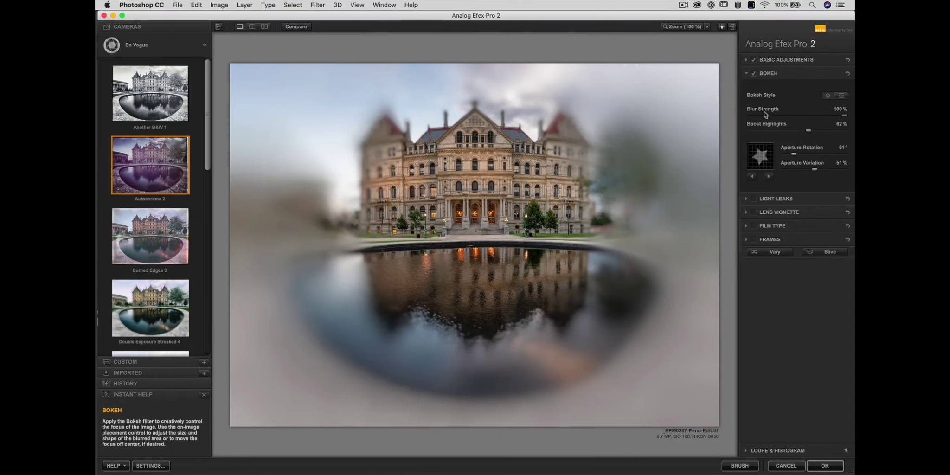
# Set the bokeh's Blur Strength to 80%, try low Boost Highlights settings and set Boost Highlights to 70%
pyautogui.moveTo(808, 131); pyautogui.dragTo(828, 132)
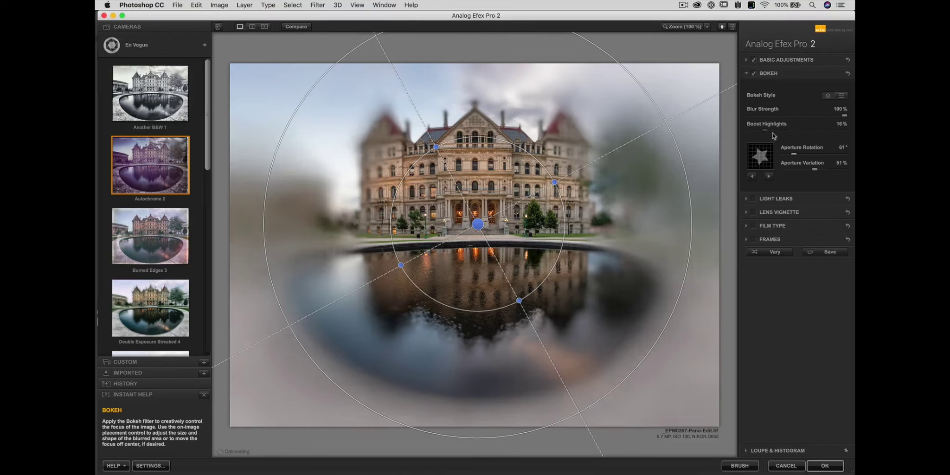
pyautogui.moveTo(827, 131); pyautogui.dragTo(783, 132)
pyautogui.click(805, 131)
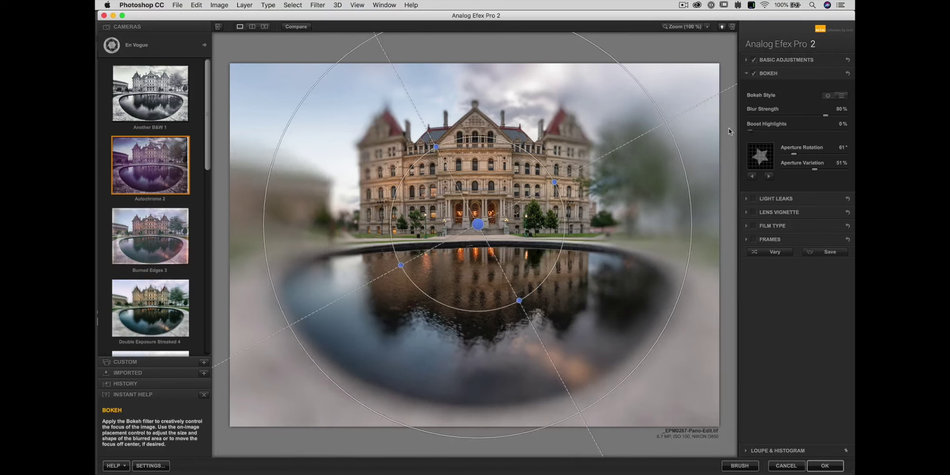
pyautogui.click(815, 133)
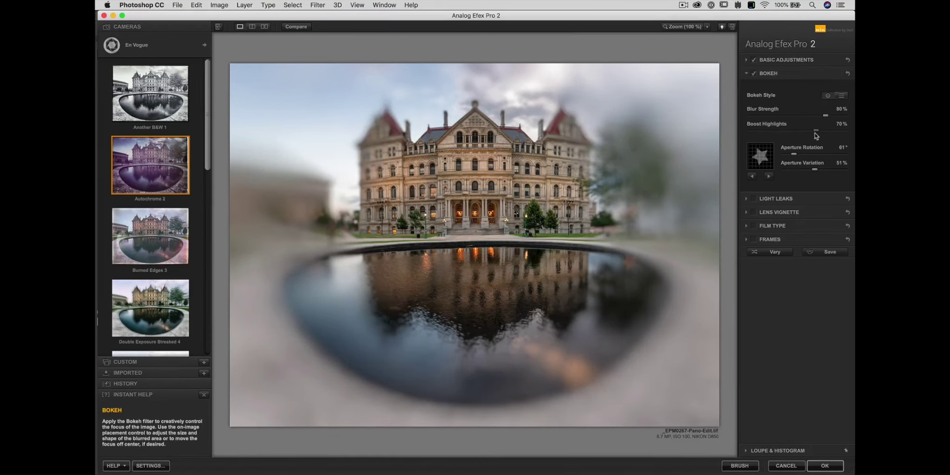
# Cycle through the bokeh aperture shapes and choose the hexagon
pyautogui.click(768, 177)
pyautogui.click(770, 178)
pyautogui.click(768, 177)
pyautogui.click(772, 178)
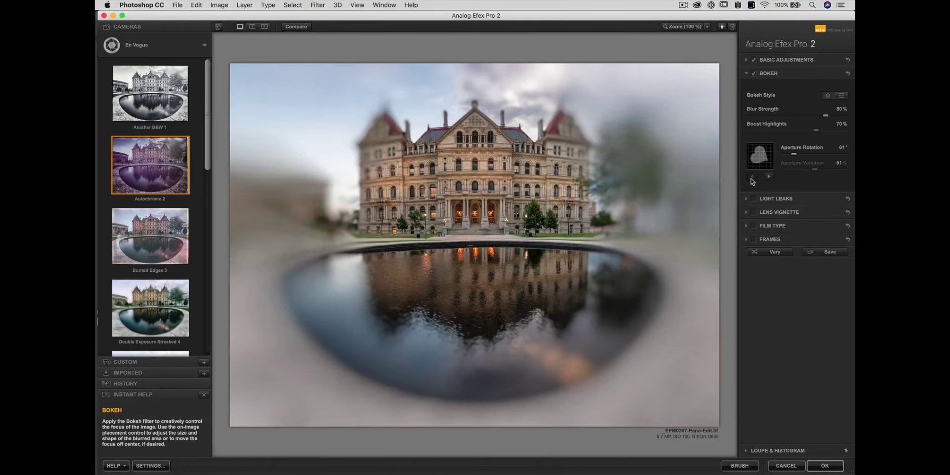
pyautogui.click(751, 178)
pyautogui.moveTo(706, 174)
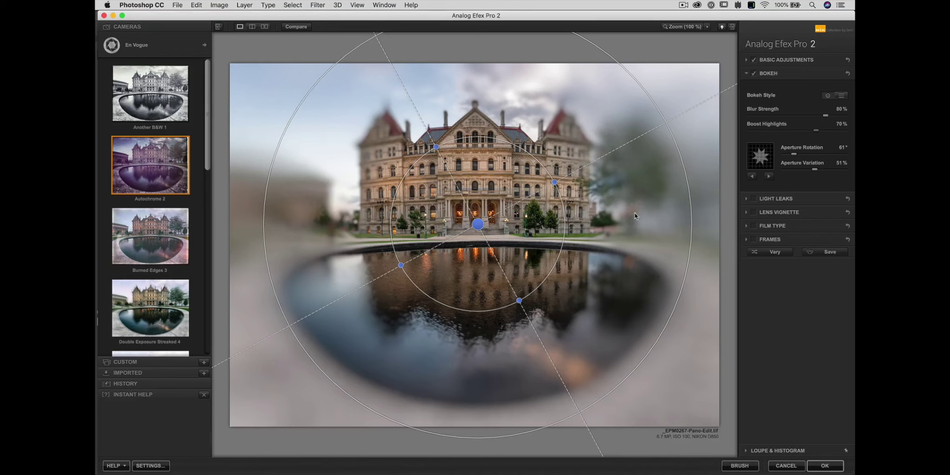
pyautogui.click(768, 176)
pyautogui.click(768, 176)
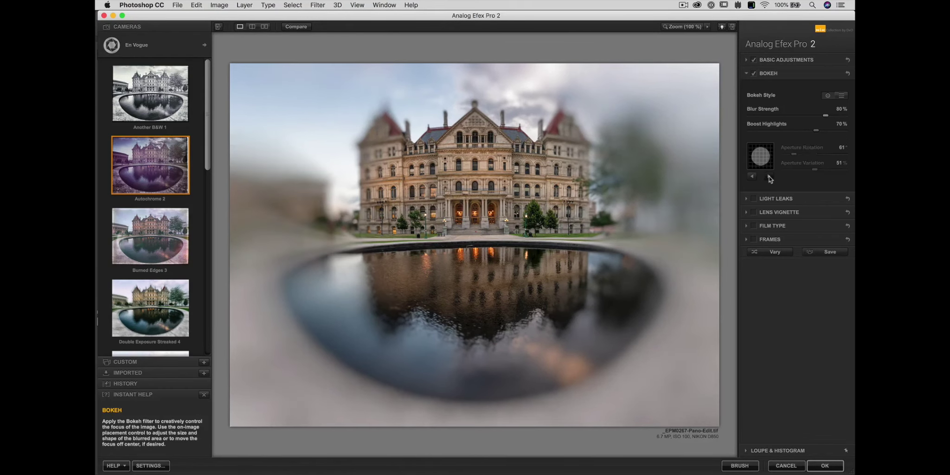
pyautogui.click(769, 177)
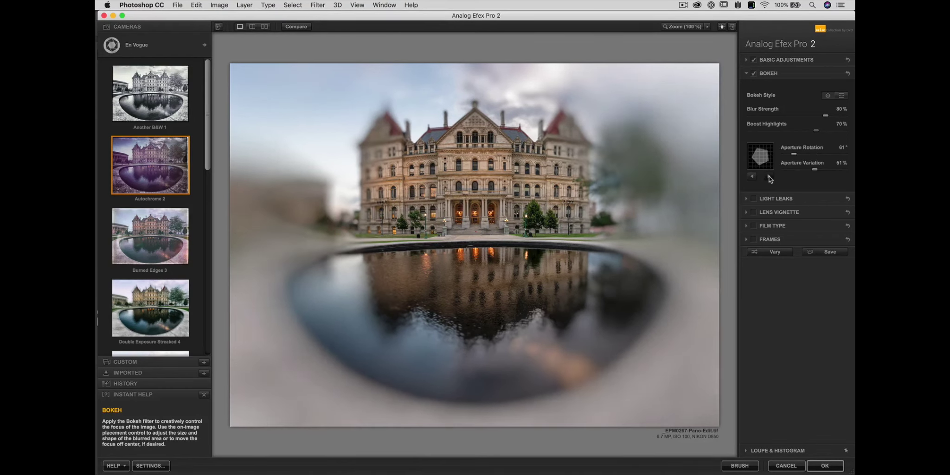
pyautogui.click(768, 177)
pyautogui.click(769, 176)
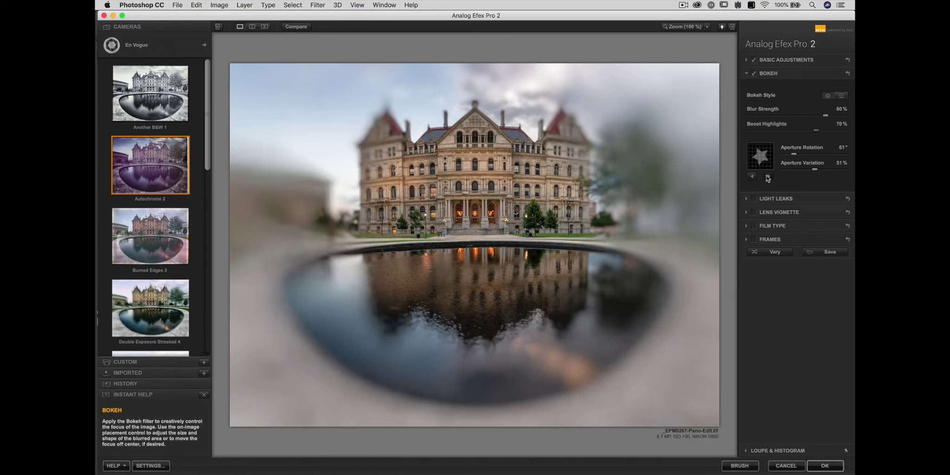
pyautogui.click(768, 176)
pyautogui.click(768, 177)
pyautogui.click(768, 177)
pyautogui.click(768, 177)
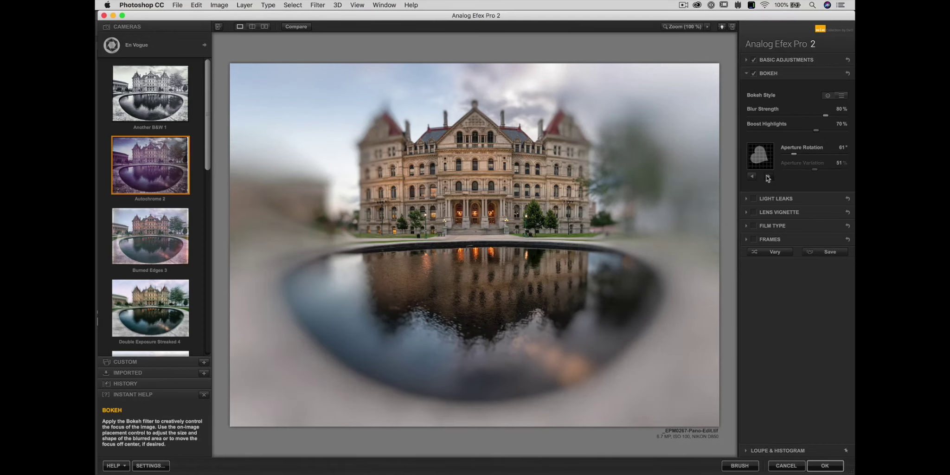
pyautogui.click(768, 176)
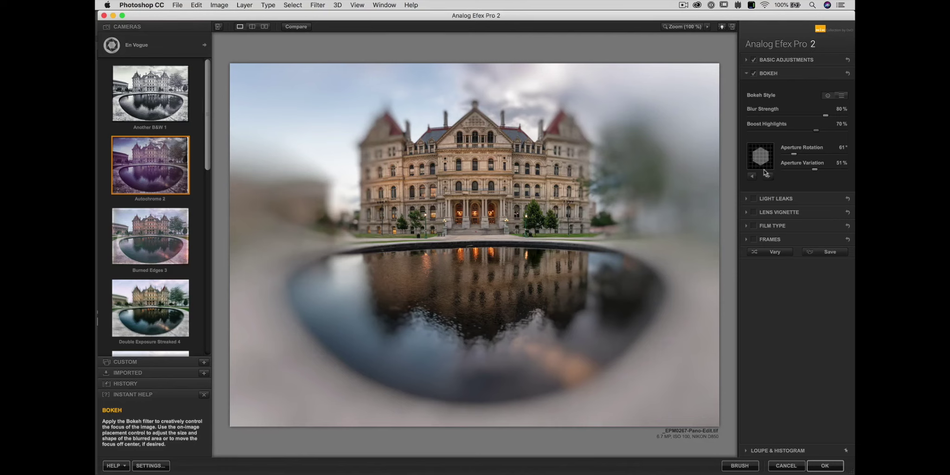
# Set the aperture's Variation to 0% and its Rotation to 161°
pyautogui.moveTo(813, 169); pyautogui.dragTo(783, 174)
pyautogui.click(795, 155)
pyautogui.click(809, 155)
pyautogui.click(810, 154)
# Reshape the bokeh focus area into an upright ellipse centred on the pool's far edge, wide enough to cover the main building and most of the pool
pyautogui.moveTo(317, 252)
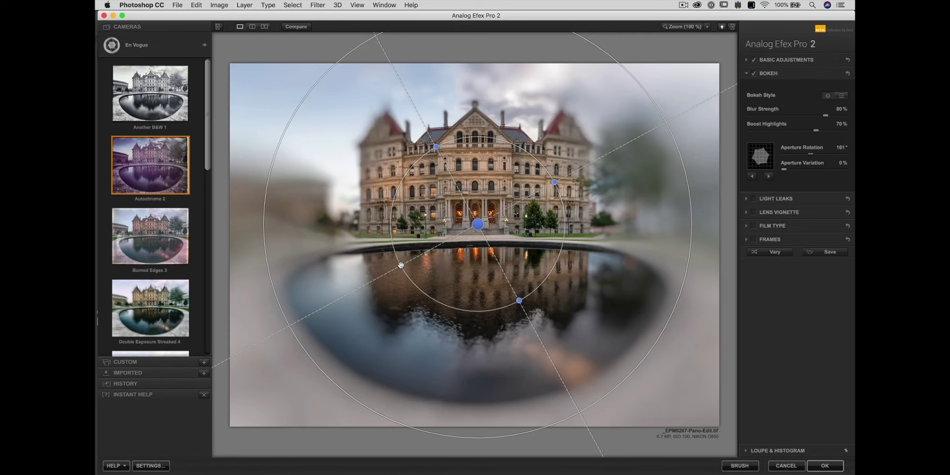
pyautogui.moveTo(401, 266); pyautogui.dragTo(333, 279)
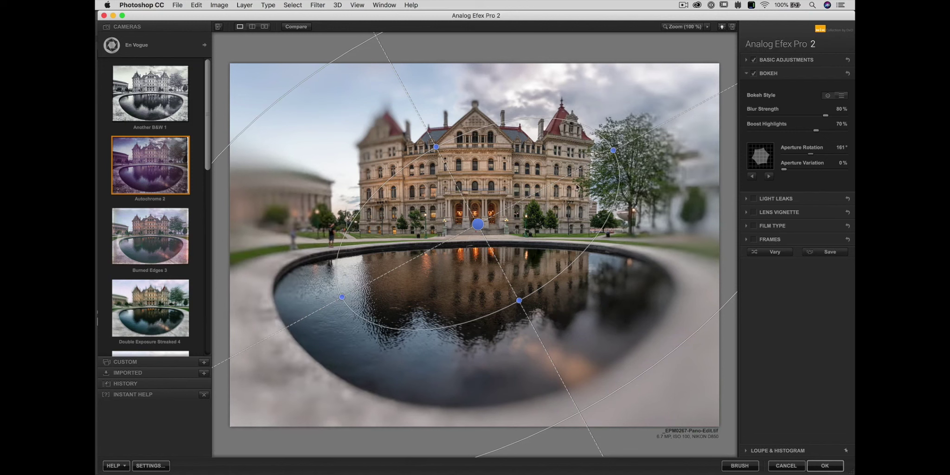
pyautogui.moveTo(574, 171); pyautogui.dragTo(583, 208)
pyautogui.moveTo(480, 225); pyautogui.dragTo(452, 244)
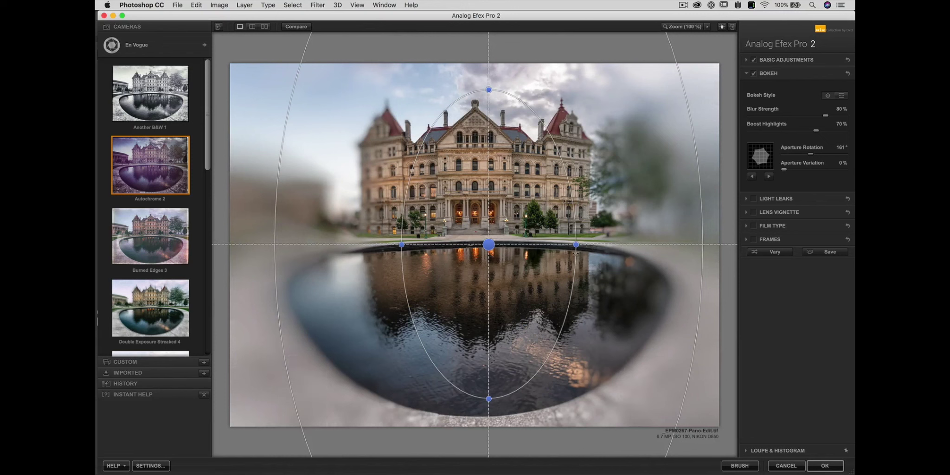
pyautogui.moveTo(576, 244); pyautogui.dragTo(633, 244)
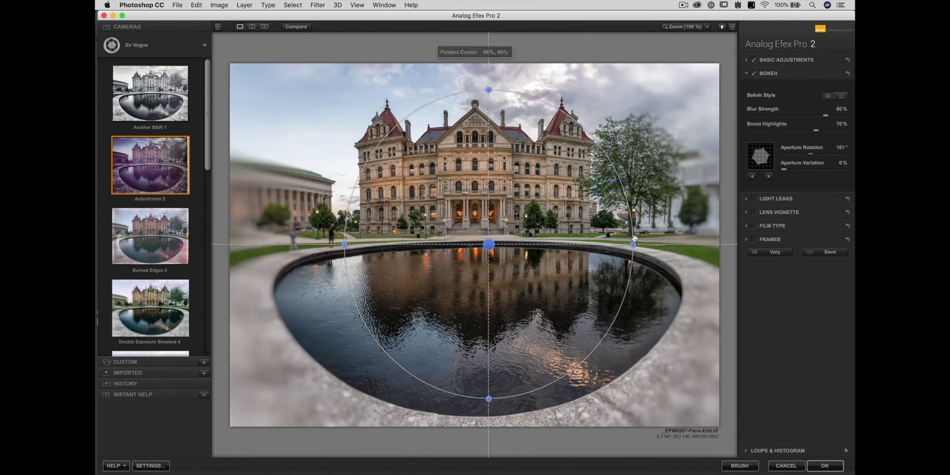
# Reduce the bokeh's Blur Strength to 20% and shift its focus centre slightly up toward the building's entrance
pyautogui.click(761, 116)
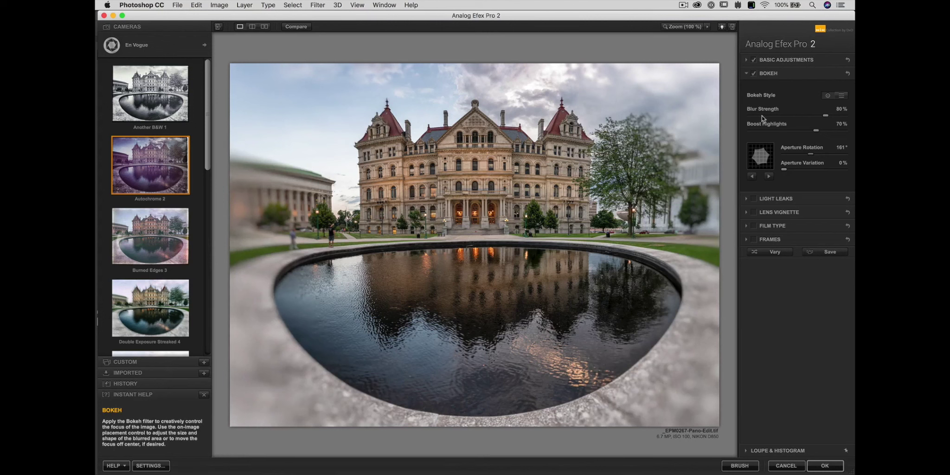
pyautogui.moveTo(762, 117); pyautogui.dragTo(766, 119)
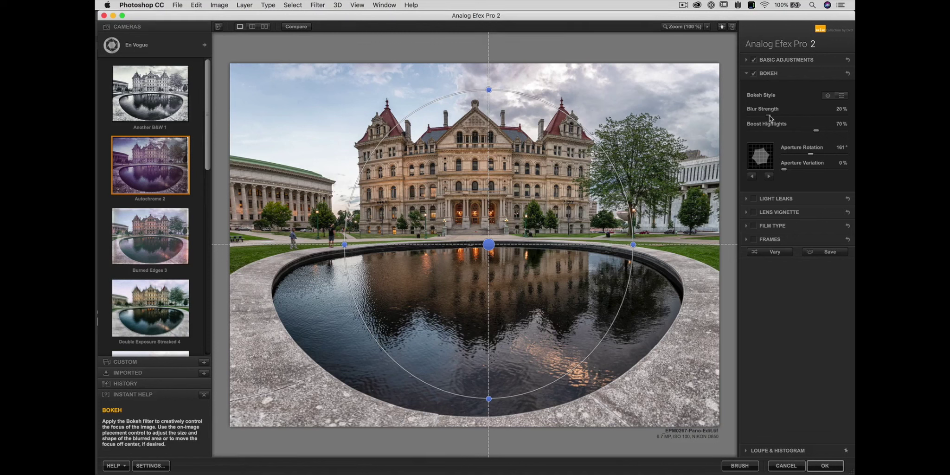
pyautogui.moveTo(488, 244)
pyautogui.mouseDown()
pyautogui.moveTo(458, 225)
pyautogui.moveTo(468, 220)
pyautogui.moveTo(478, 233)
pyautogui.mouseUp()
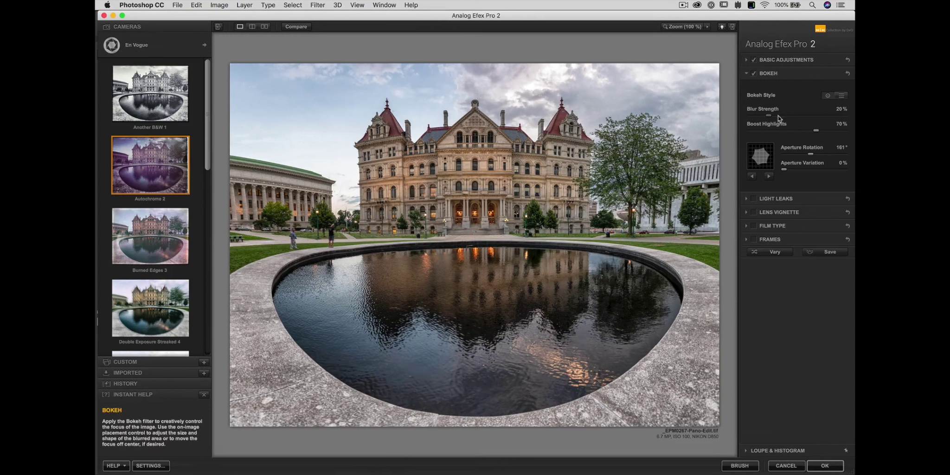
pyautogui.moveTo(779, 118)
# Turn on Light Leaks, set its Strength to 18% and switch the leak type to Crisp
pyautogui.click(767, 203)
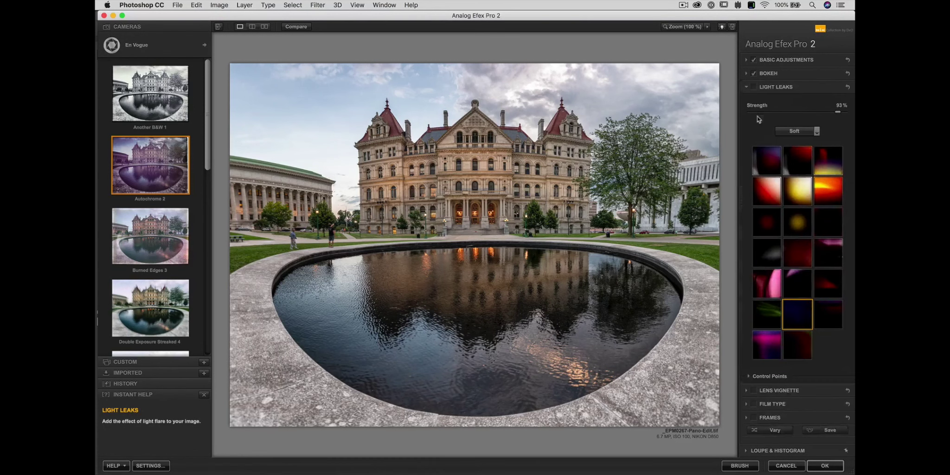
pyautogui.click(754, 88)
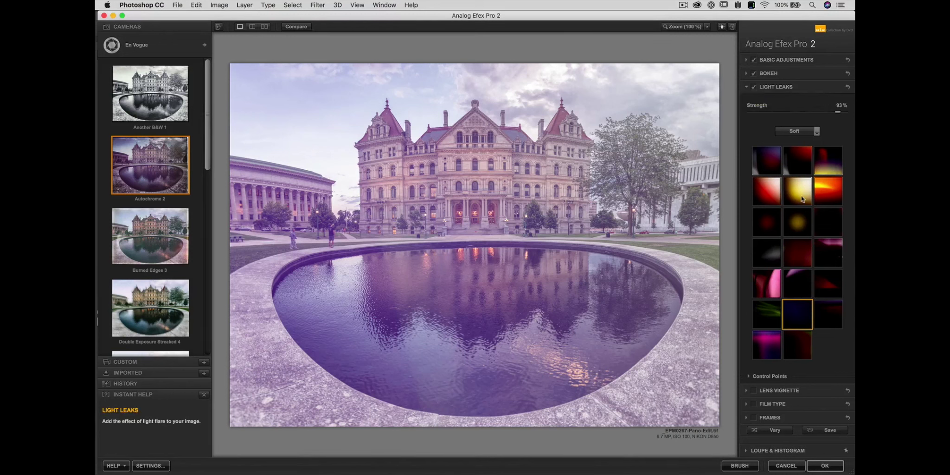
pyautogui.click(773, 112)
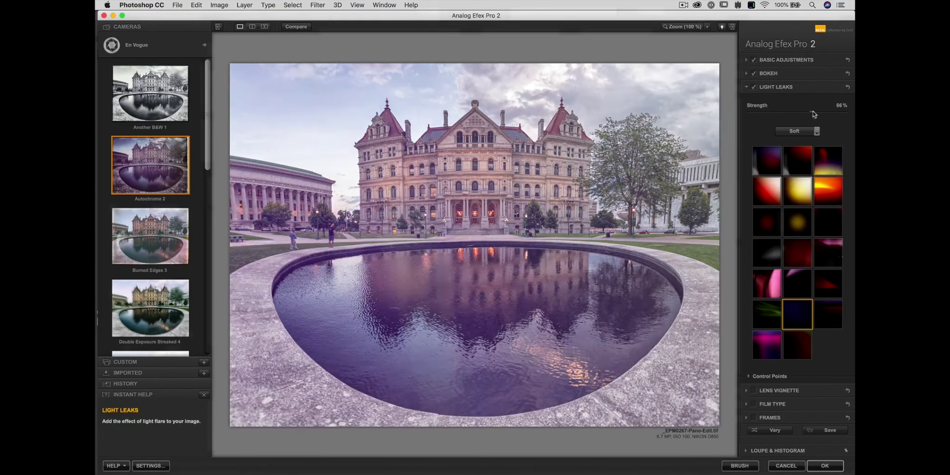
pyautogui.moveTo(770, 113); pyautogui.dragTo(768, 114)
pyautogui.click(795, 130)
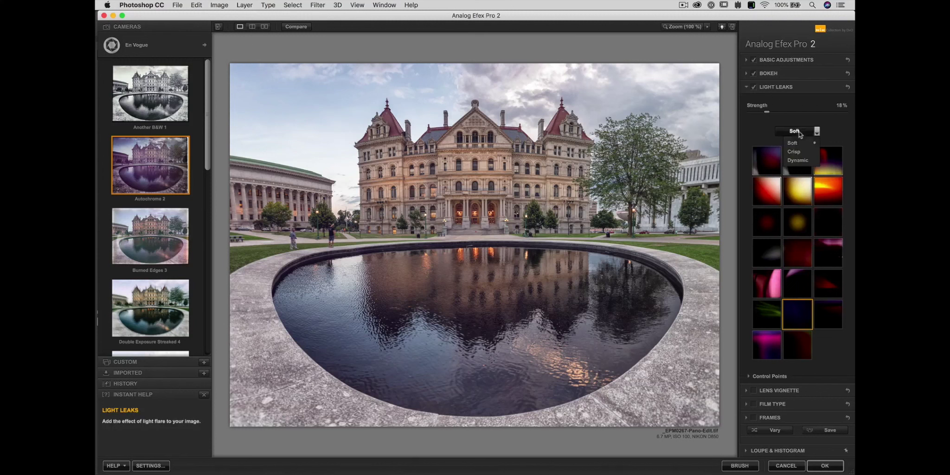
pyautogui.click(798, 154)
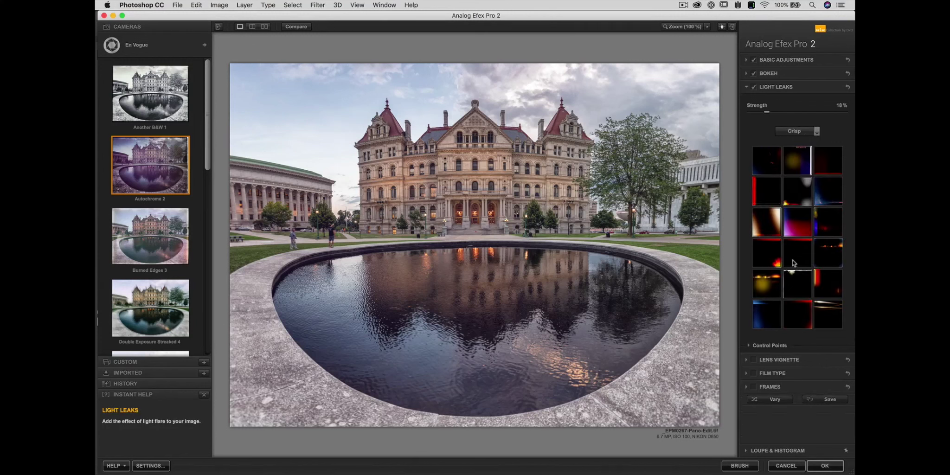
# Apply the Crisp leak with the faint red edge in the middle of the last row, set Strength to 84% and shift it left across the pool
pyautogui.click(795, 319)
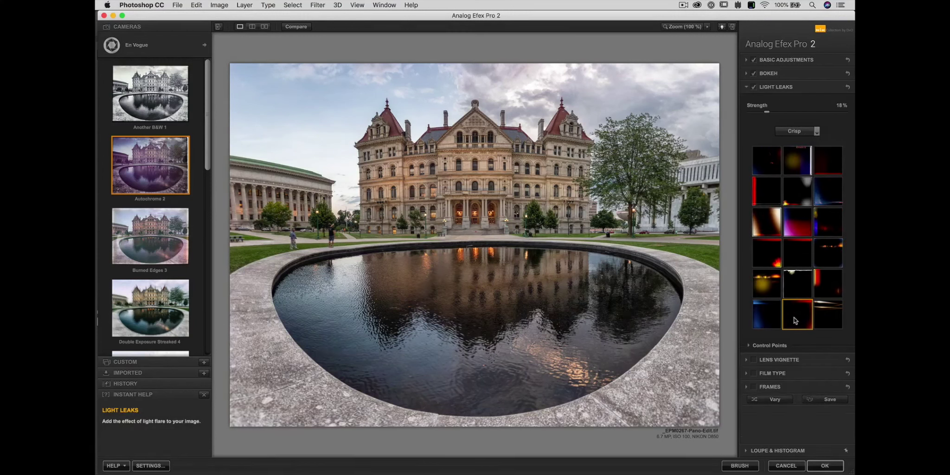
pyautogui.click(799, 112)
pyautogui.moveTo(799, 113); pyautogui.dragTo(828, 112)
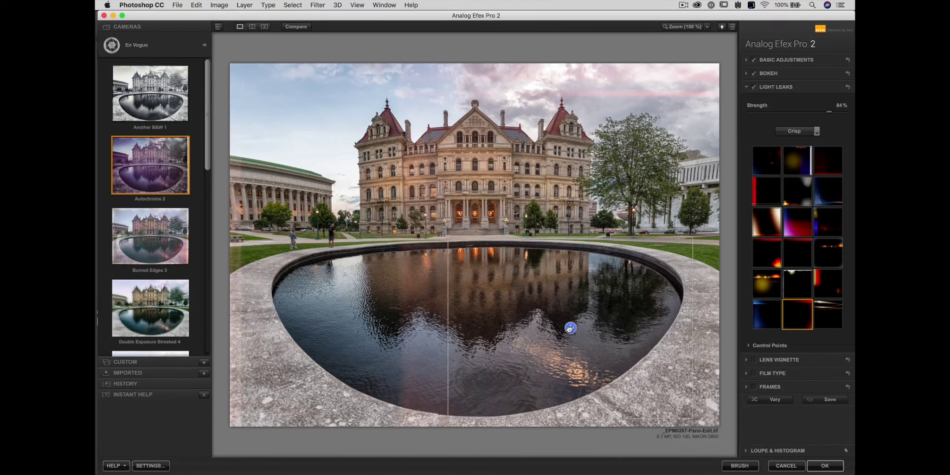
pyautogui.moveTo(570, 328)
pyautogui.mouseDown()
pyautogui.moveTo(524, 309)
pyautogui.moveTo(522, 333)
pyautogui.moveTo(415, 337)
pyautogui.mouseUp()
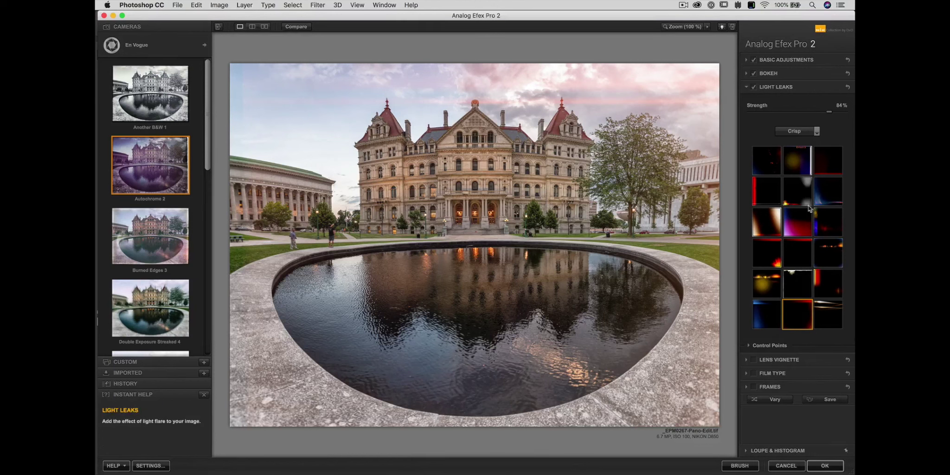
# Turn on Lens Vignette, set its Amount to -11%, make its shape more rectangular and centre it just below the building's entrance
pyautogui.click(771, 361)
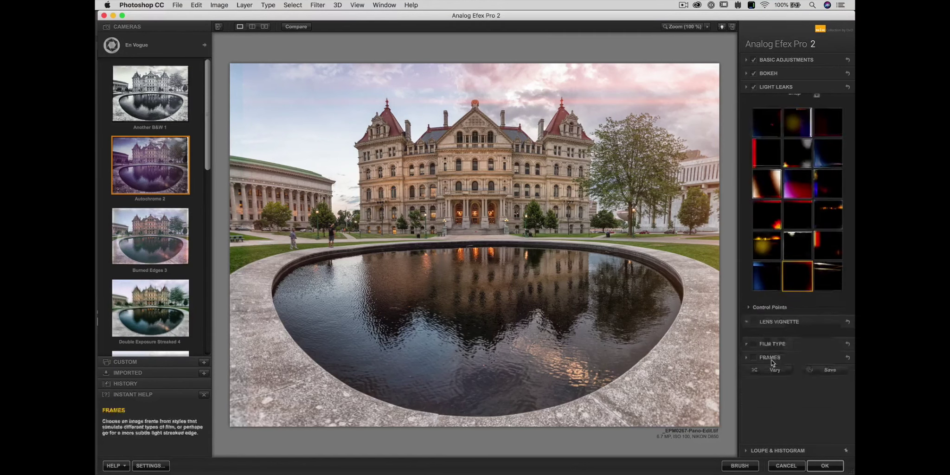
pyautogui.click(753, 101)
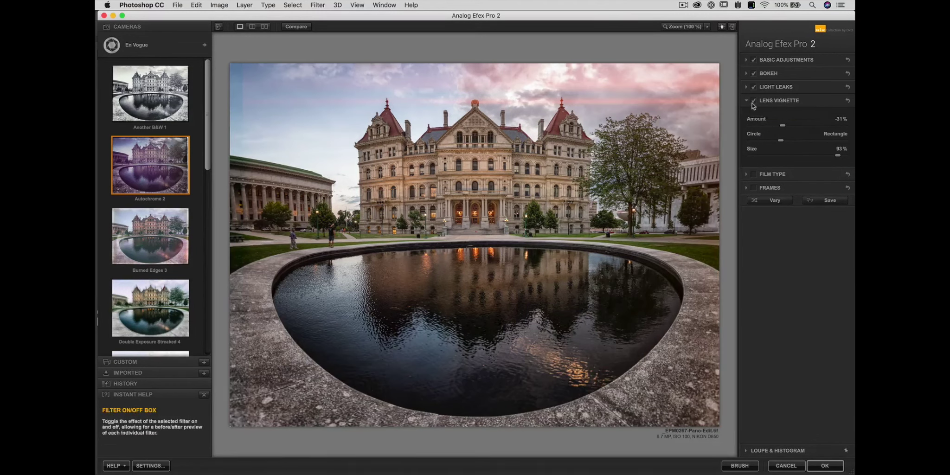
pyautogui.moveTo(783, 126); pyautogui.dragTo(796, 141)
pyautogui.moveTo(466, 201); pyautogui.dragTo(482, 226)
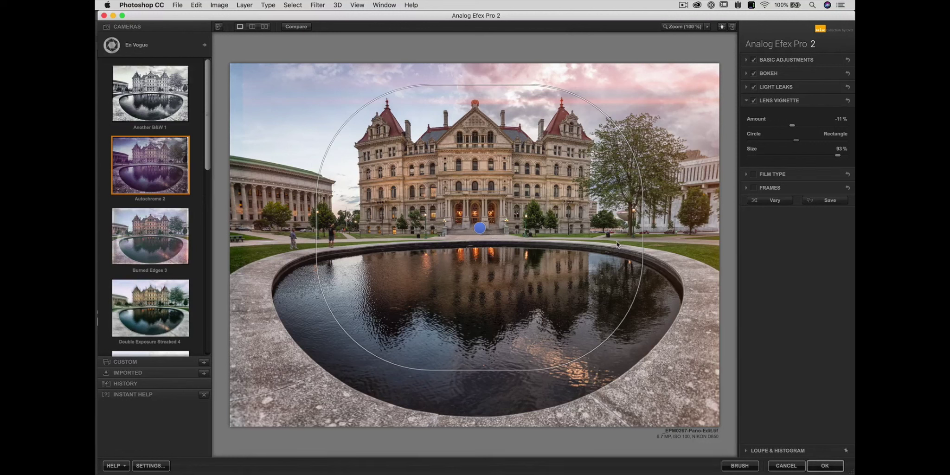
# Turn on Film Type, keep the Warm film category and set the film's look fully to Faded
pyautogui.click(753, 175)
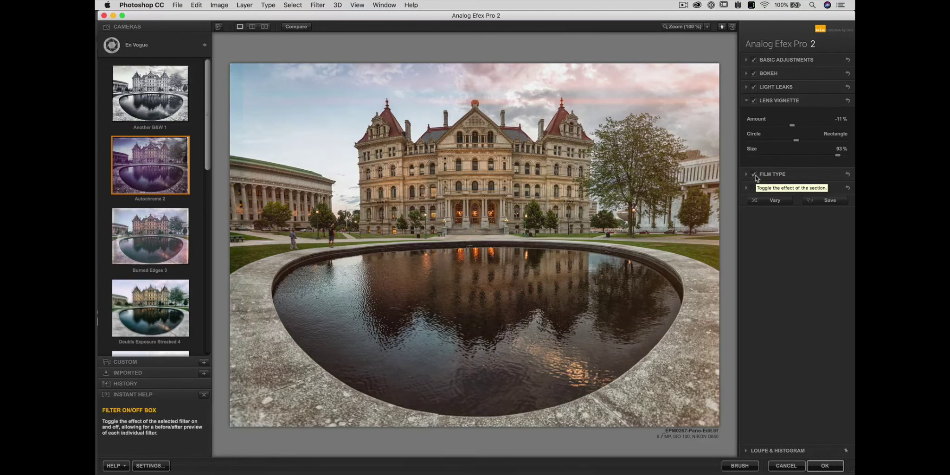
pyautogui.click(779, 175)
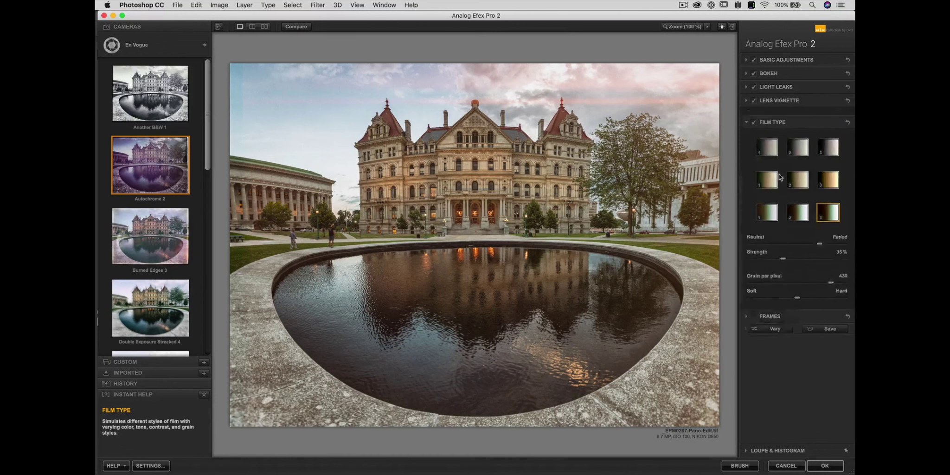
pyautogui.click(794, 135)
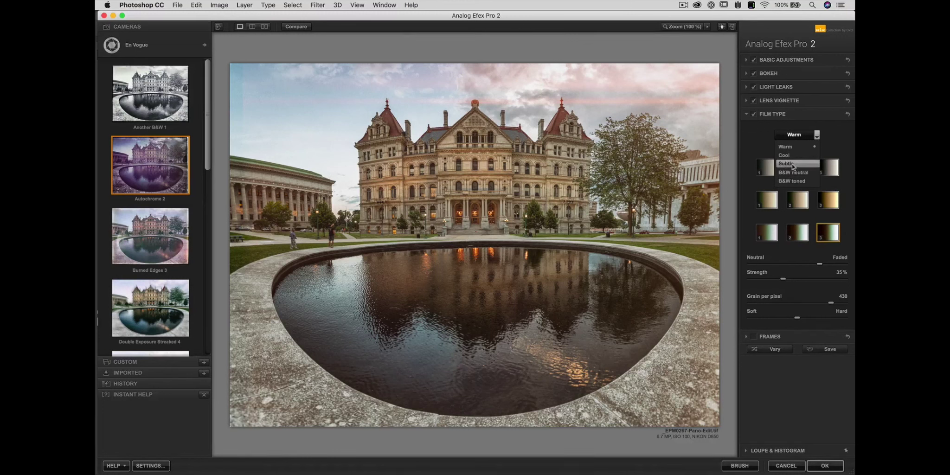
pyautogui.click(789, 146)
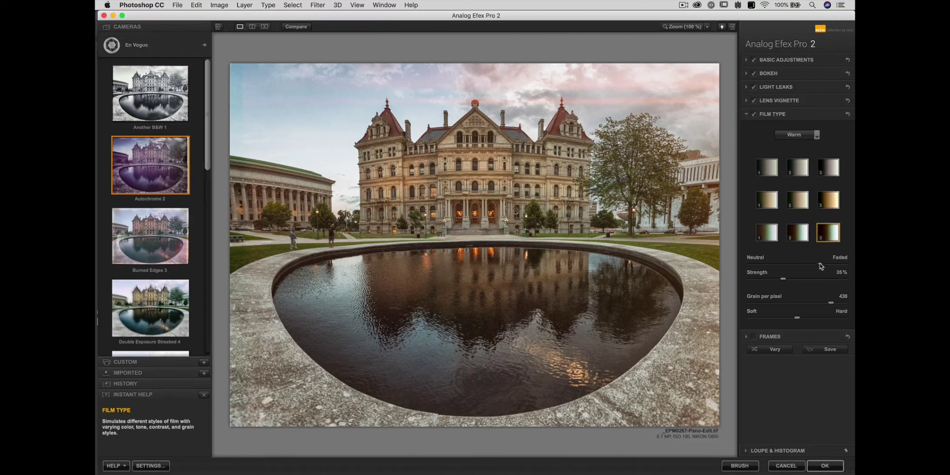
pyautogui.moveTo(819, 266); pyautogui.dragTo(832, 266)
pyautogui.moveTo(832, 266); pyautogui.dragTo(710, 262)
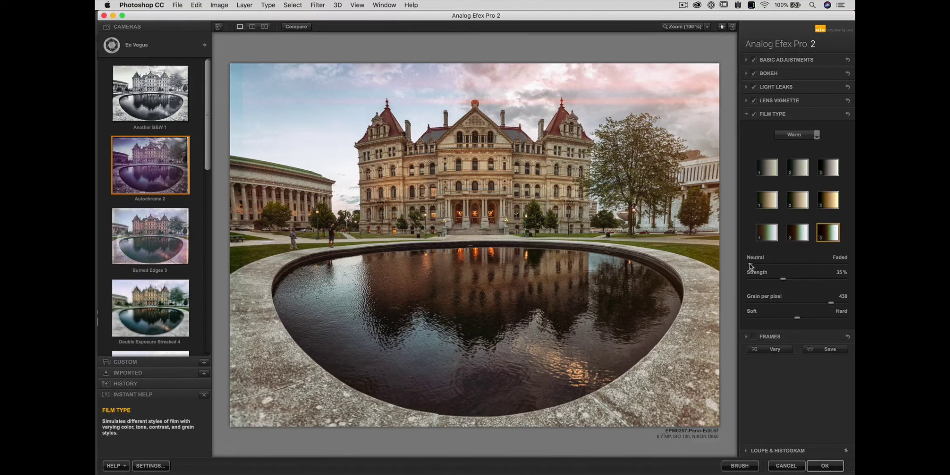
pyautogui.moveTo(749, 263); pyautogui.dragTo(838, 276)
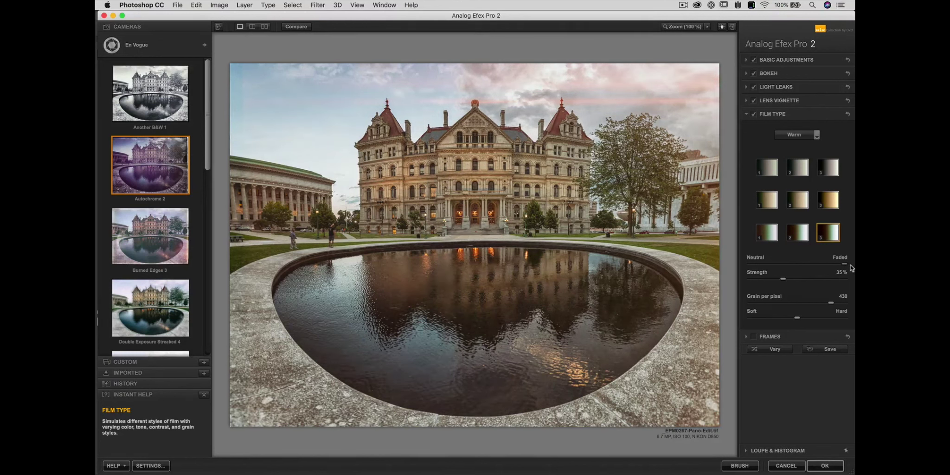
# Raise the film type's Strength slightly and increase its Grain per pixel to near the maximum
pyautogui.moveTo(783, 279); pyautogui.dragTo(792, 280)
pyautogui.moveTo(830, 304)
pyautogui.mouseDown()
pyautogui.moveTo(759, 306)
pyautogui.moveTo(830, 306)
pyautogui.mouseUp()
pyautogui.click(838, 303)
pyautogui.moveTo(835, 302); pyautogui.dragTo(841, 302)
# Turn on the Frames filter
pyautogui.click(770, 337)
pyautogui.click(754, 128)
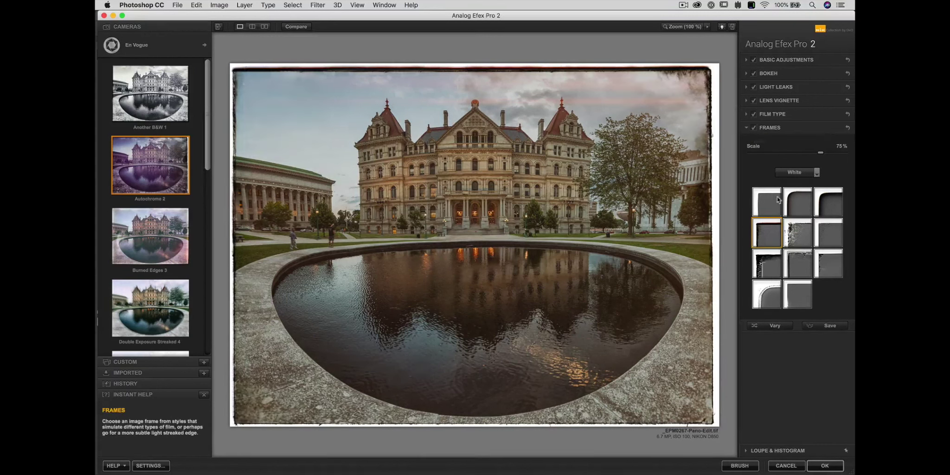
# Try a black Film strip frame and the weathered one in the last row, with the frame Scale at 0%
pyautogui.click(804, 174)
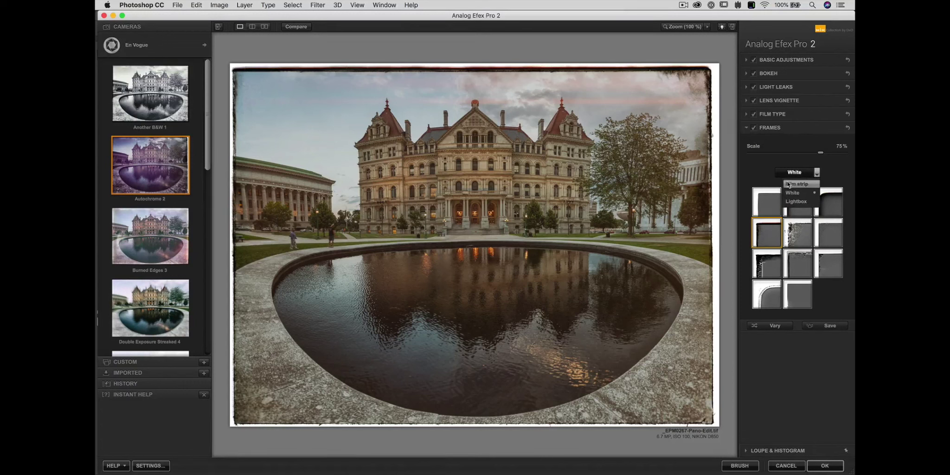
pyautogui.click(787, 185)
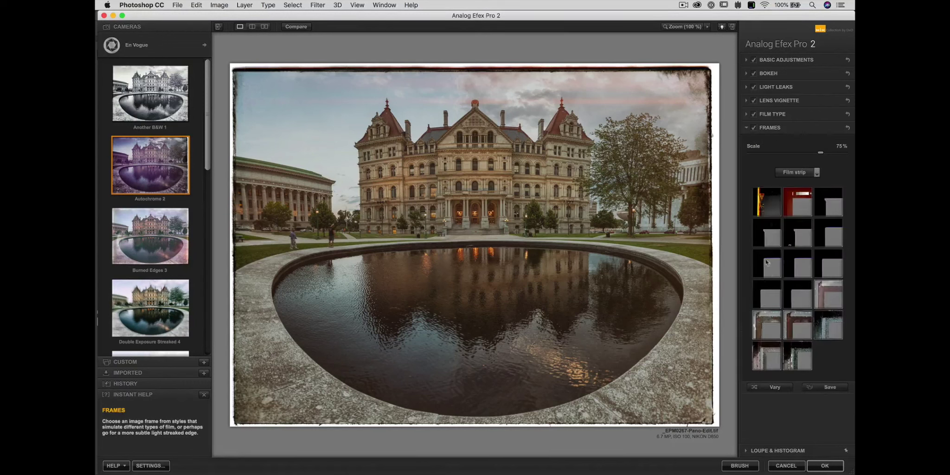
pyautogui.click(766, 240)
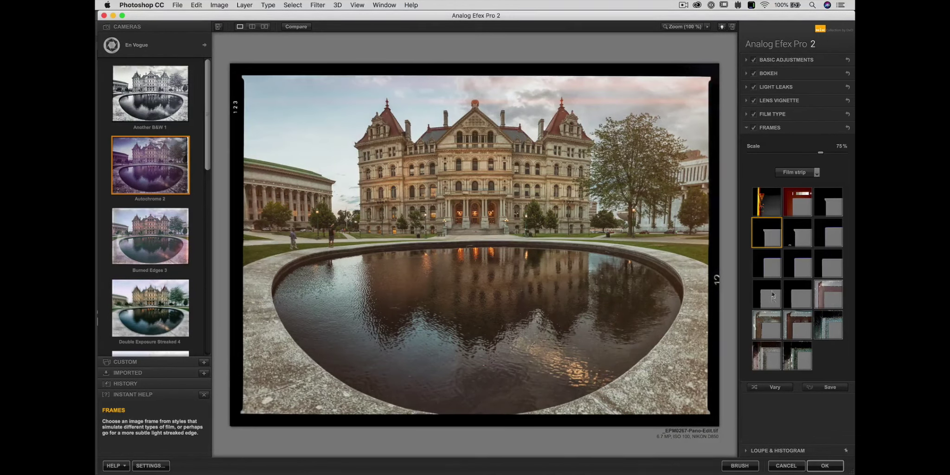
pyautogui.click(790, 360)
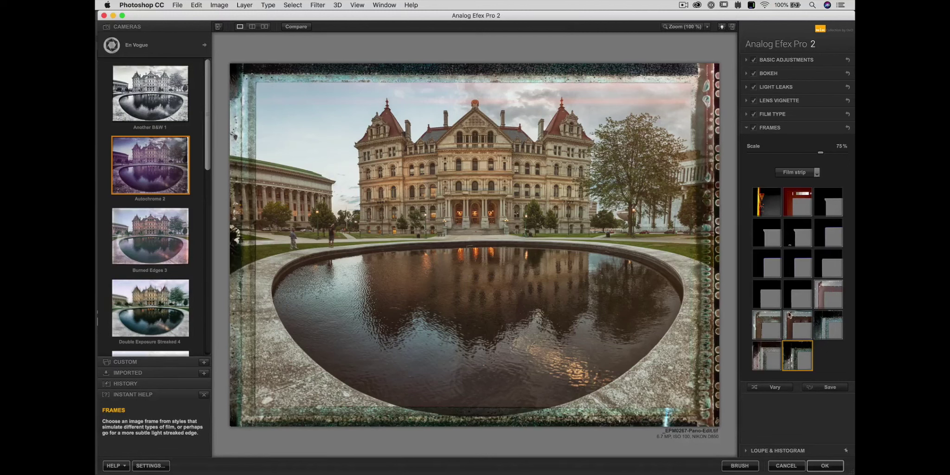
pyautogui.click(766, 153)
pyautogui.moveTo(765, 153); pyautogui.dragTo(746, 155)
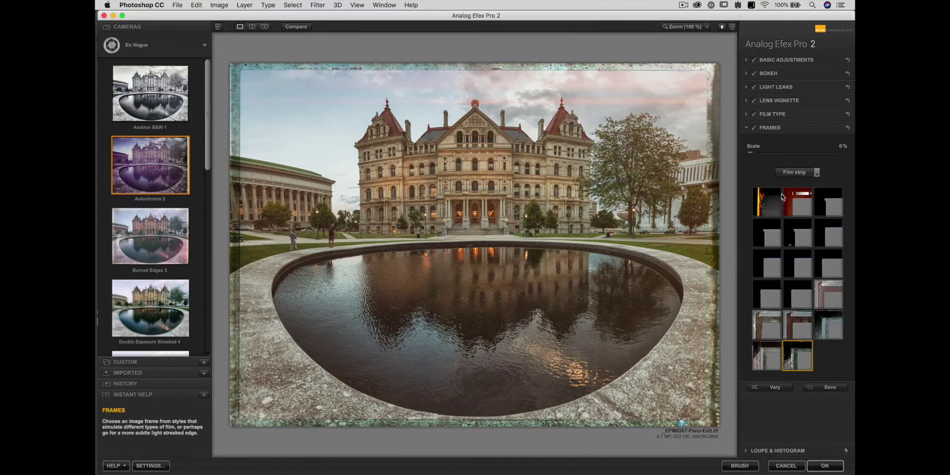
# Apply the third White frame with rounded dark corners, set its Scale to 61% and compare the result with the original image
pyautogui.click(789, 175)
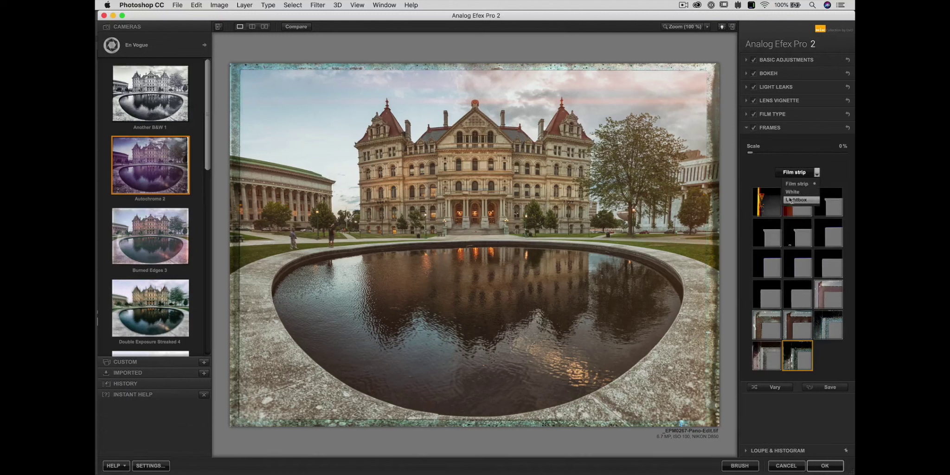
pyautogui.click(790, 196)
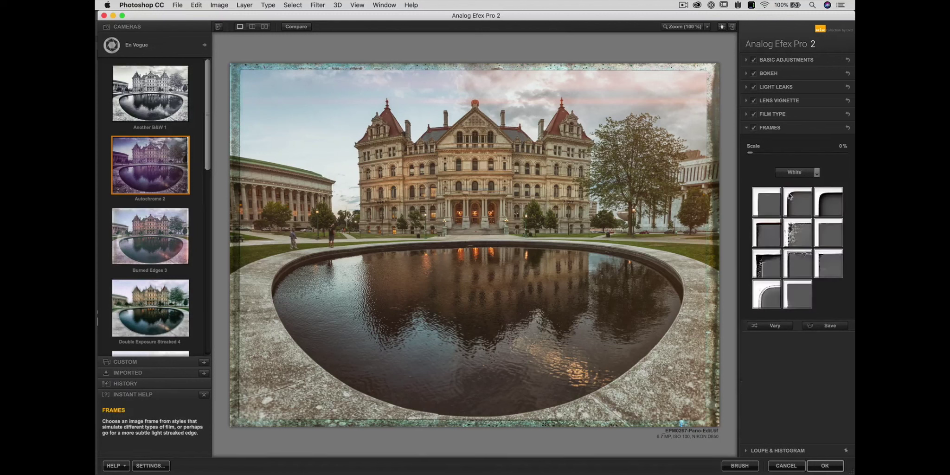
pyautogui.click(828, 211)
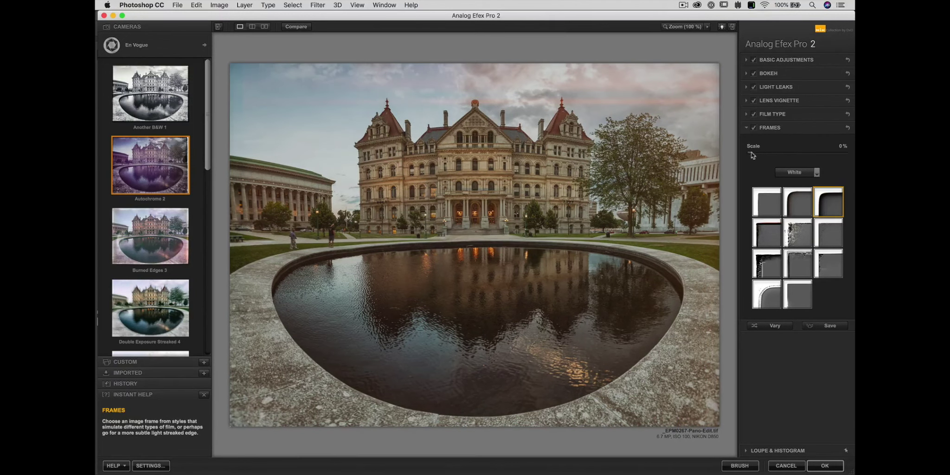
pyautogui.moveTo(750, 155); pyautogui.dragTo(807, 159)
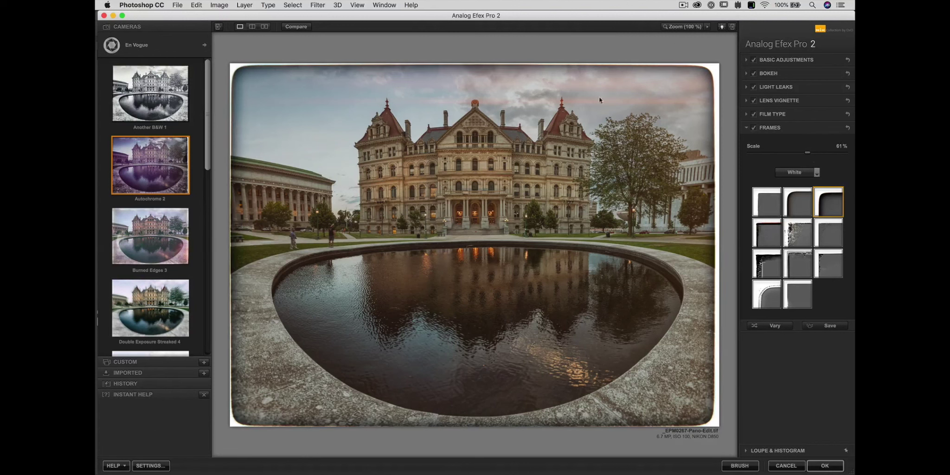
pyautogui.click(287, 29)
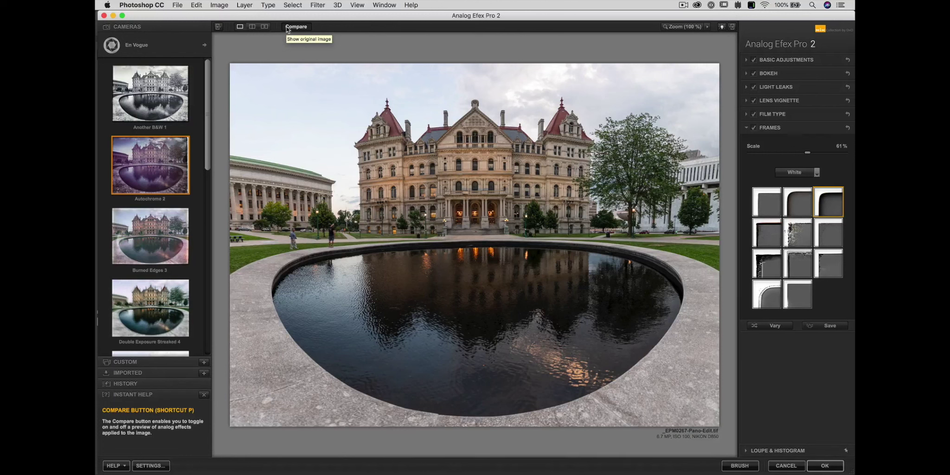
pyautogui.click(287, 28)
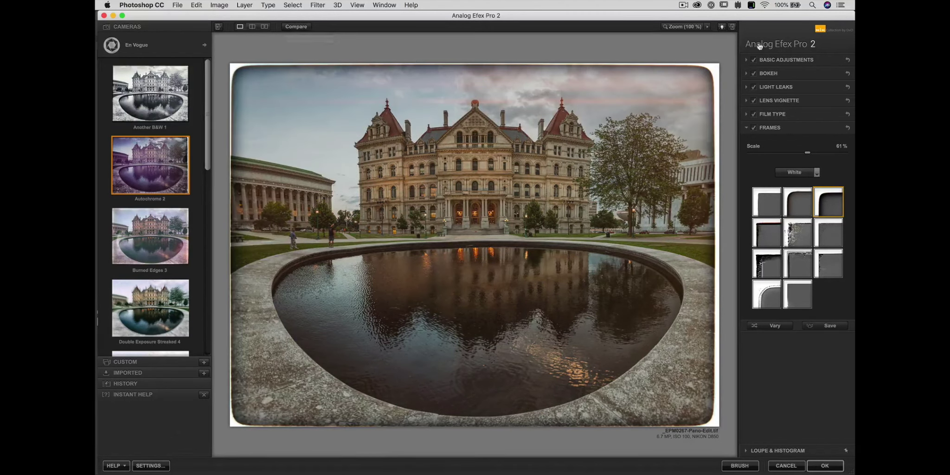
# Add a Basic Adjustments control point on the building's upper facade, size it to 41%, raise its contrast and compare with the original
pyautogui.click(774, 60)
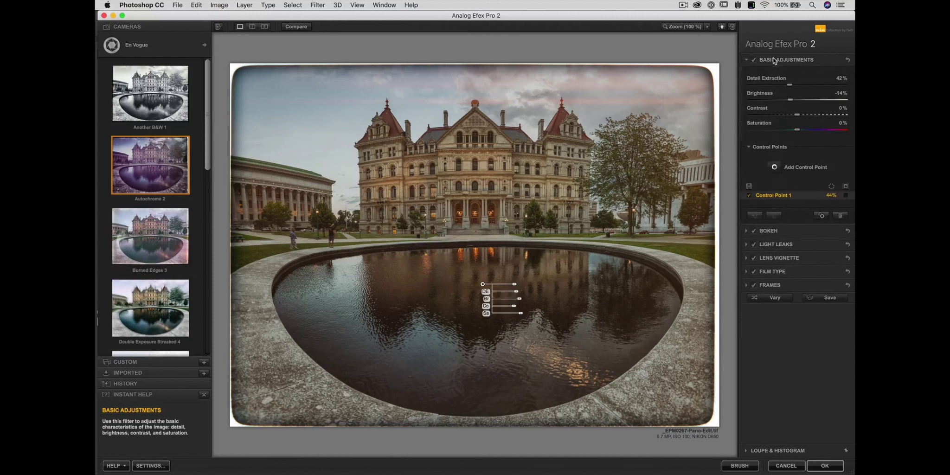
pyautogui.click(773, 167)
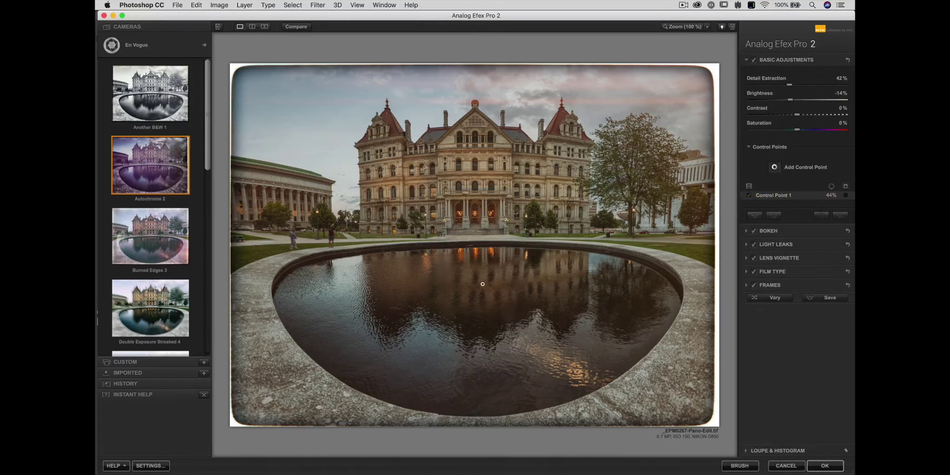
pyautogui.click(475, 153)
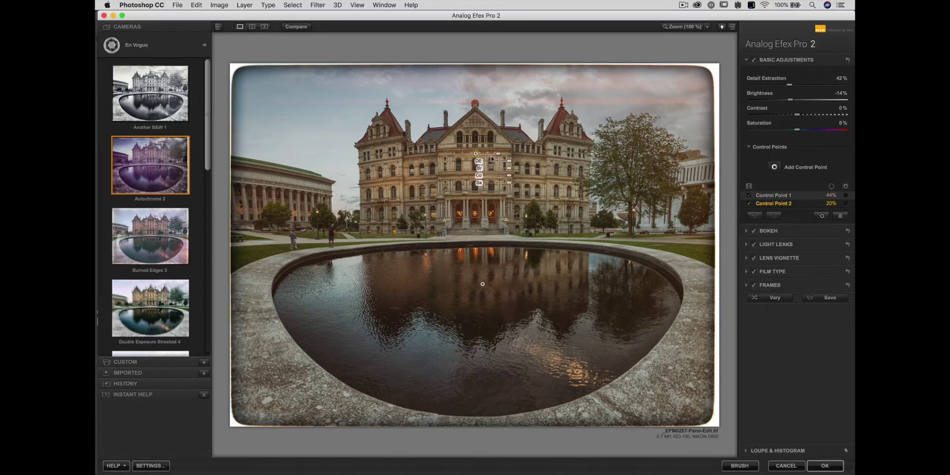
pyautogui.moveTo(506, 156)
pyautogui.moveTo(505, 156); pyautogui.dragTo(515, 179)
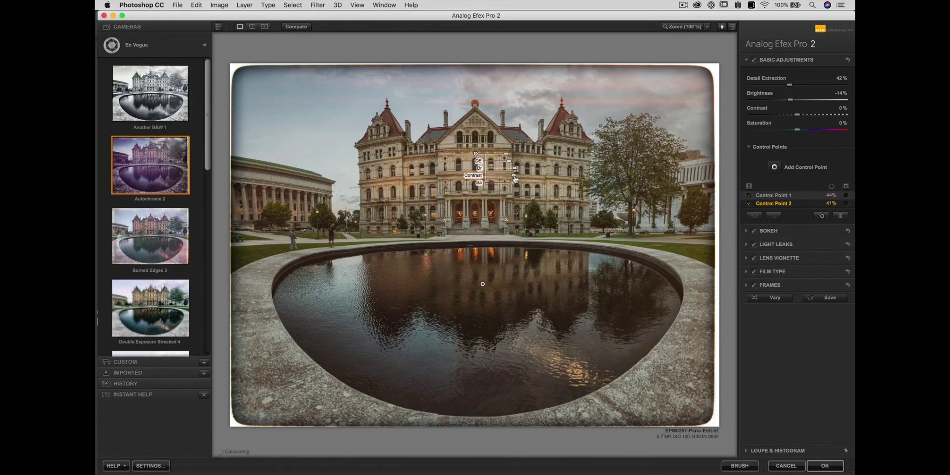
pyautogui.click(444, 113)
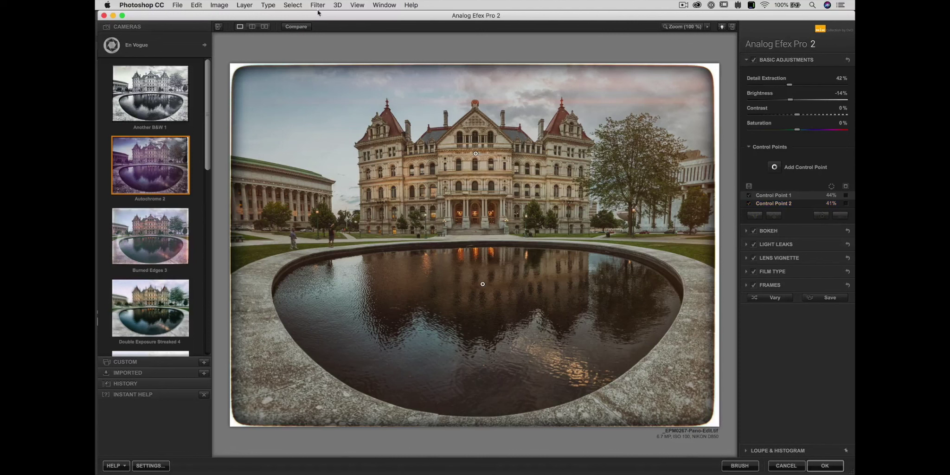
pyautogui.click(302, 27)
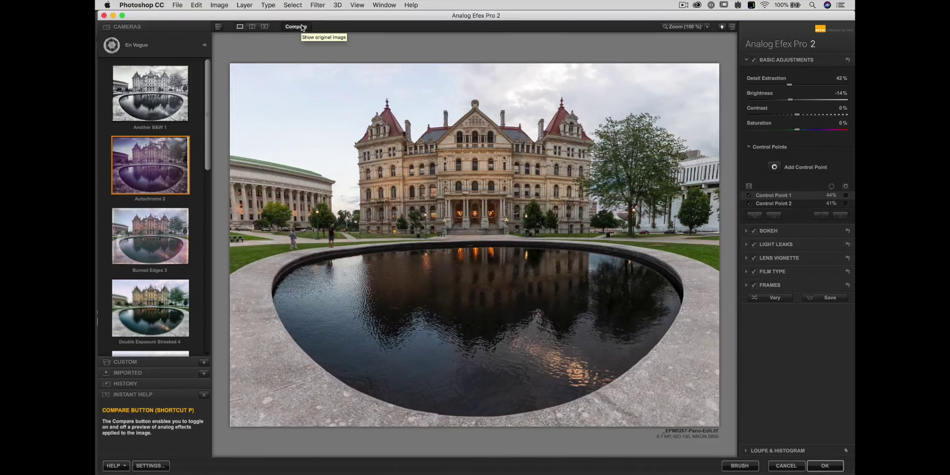
pyautogui.click(302, 27)
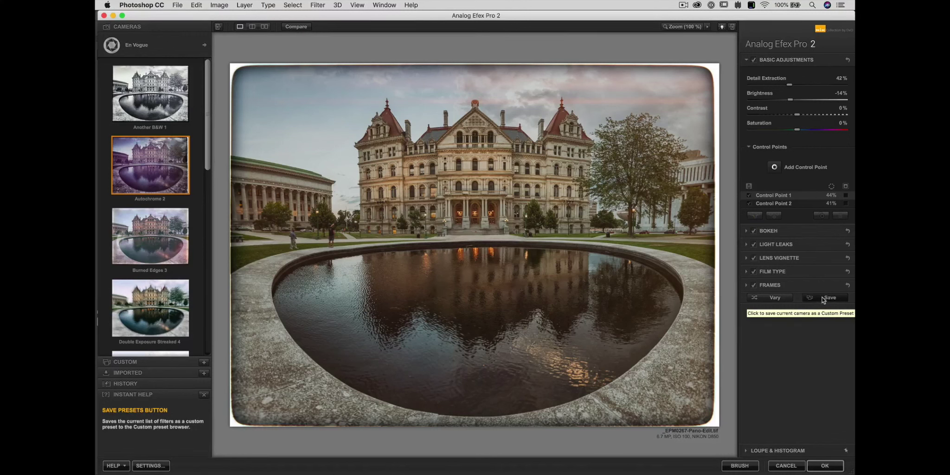
# Save the current look as a custom preset named State Capital and return to the camera presets
pyautogui.click(823, 300)
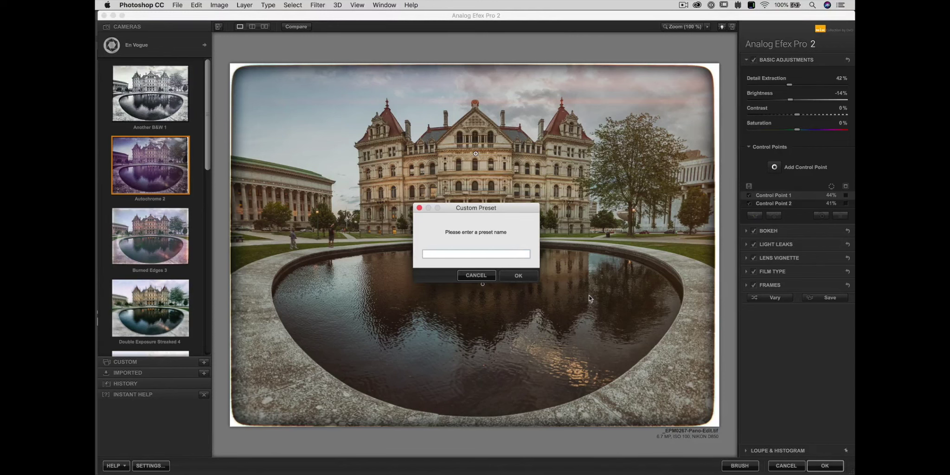
pyautogui.write('State Capital')
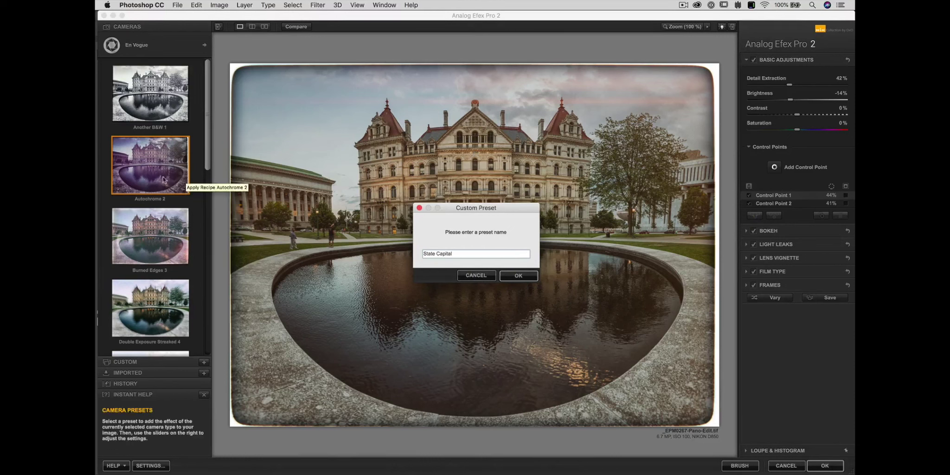
pyautogui.click(513, 277)
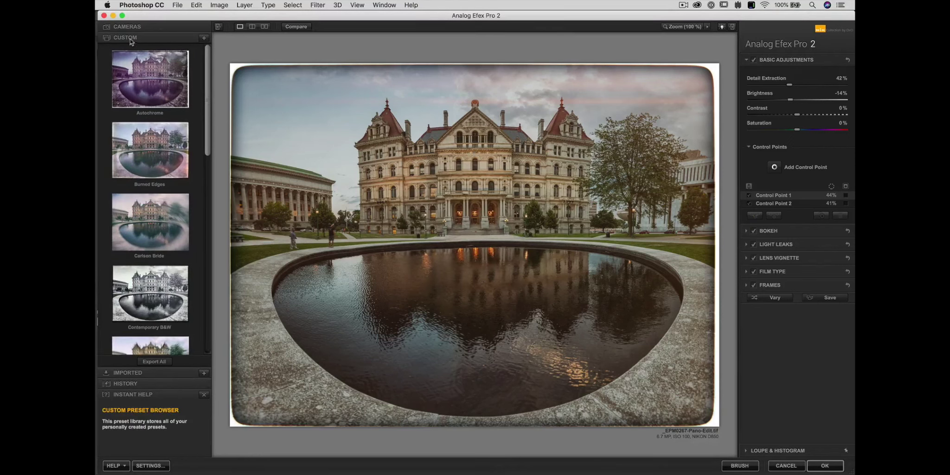
pyautogui.click(154, 27)
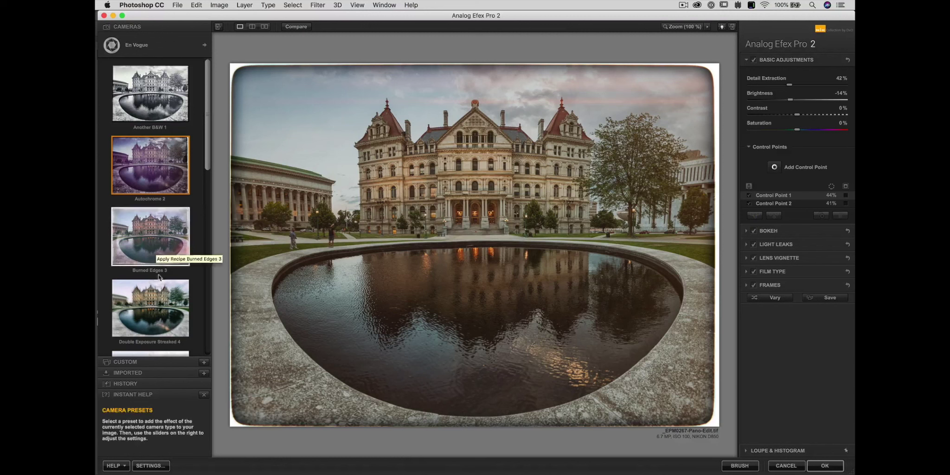
# Review the custom preset library for the saved State Capital preset and look through the imported preset library
pyautogui.click(133, 362)
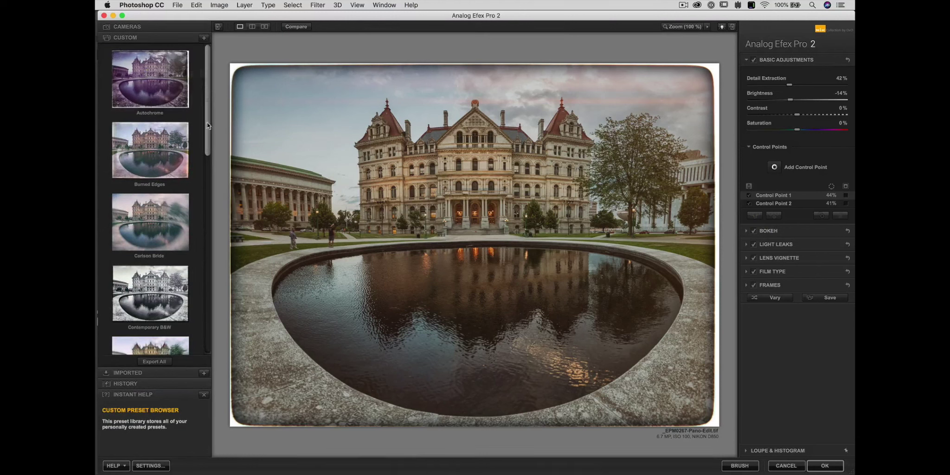
pyautogui.moveTo(207, 125)
pyautogui.mouseDown()
pyautogui.moveTo(211, 216)
pyautogui.moveTo(221, 135)
pyautogui.moveTo(211, 311)
pyautogui.mouseUp()
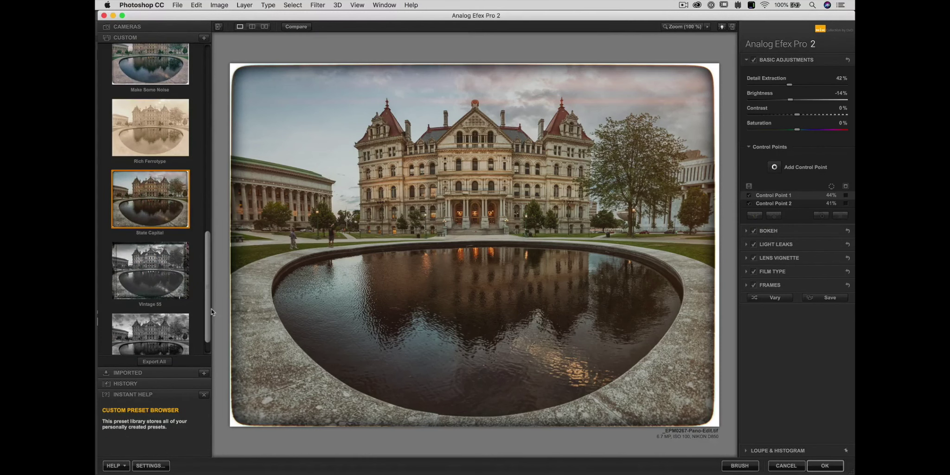
pyautogui.moveTo(153, 201)
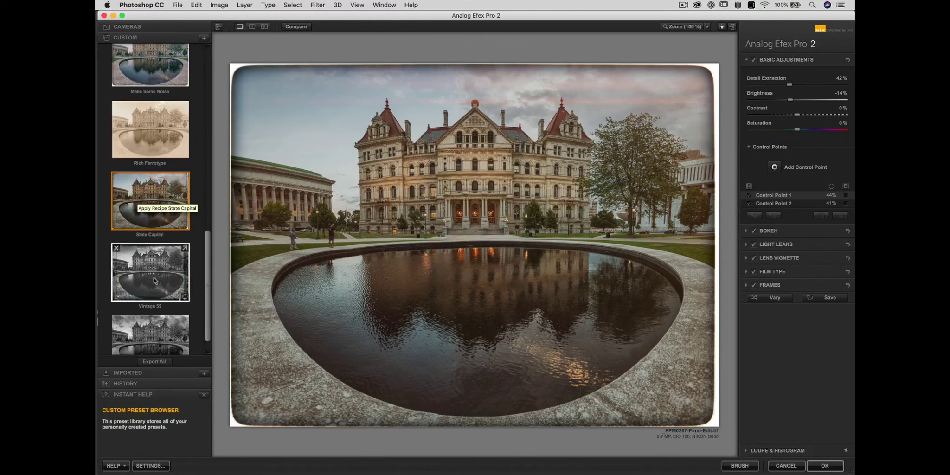
pyautogui.moveTo(208, 248)
pyautogui.mouseDown()
pyautogui.moveTo(208, 266)
pyautogui.moveTo(207, 250)
pyautogui.mouseUp()
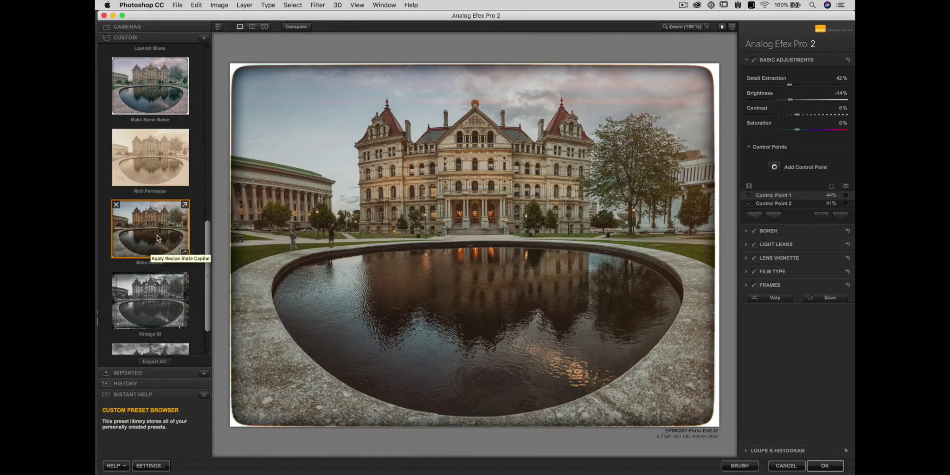
pyautogui.click(149, 375)
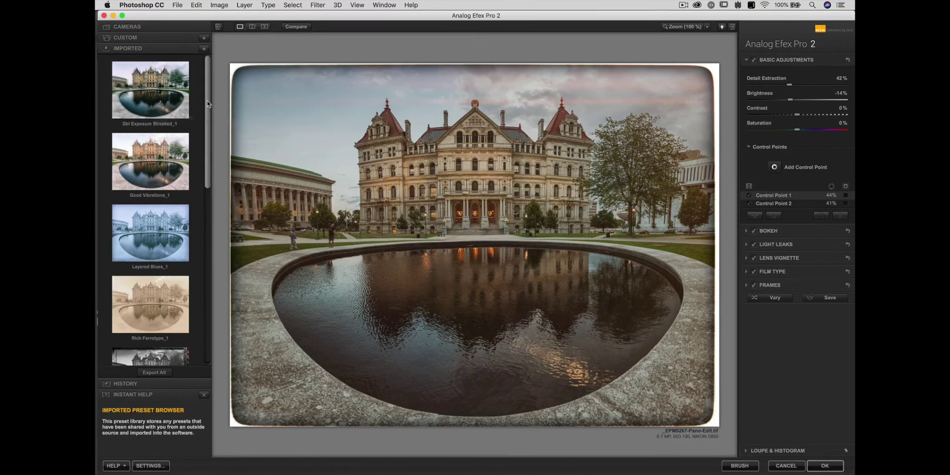
pyautogui.moveTo(208, 104)
pyautogui.mouseDown()
pyautogui.moveTo(206, 283)
pyautogui.moveTo(195, 98)
pyautogui.mouseUp()
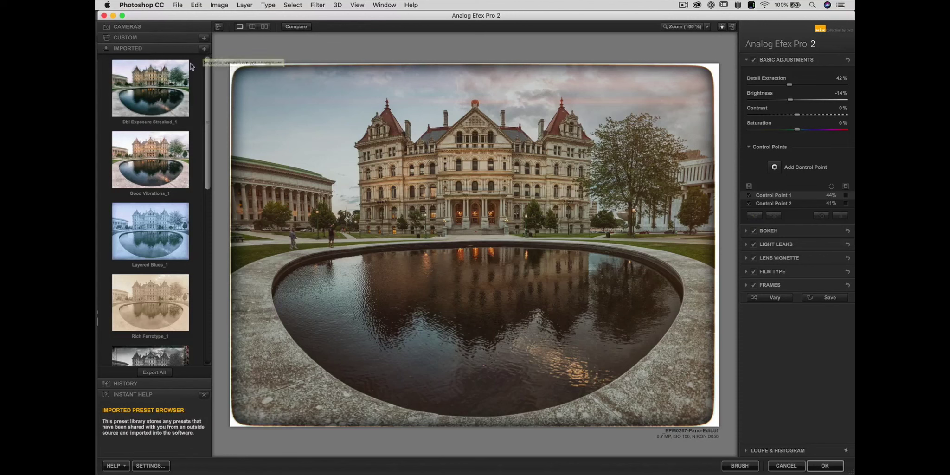
# Examine the full history list of filter changes made in this session and return to the imported presets
pyautogui.click(133, 383)
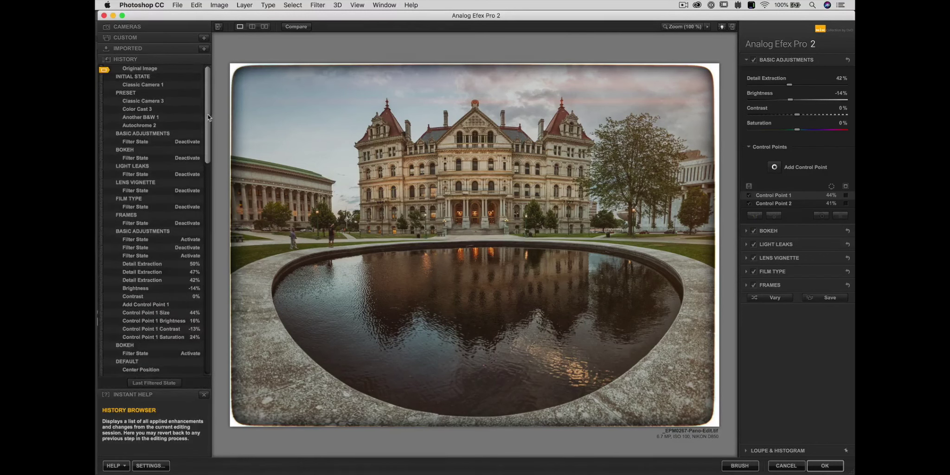
pyautogui.moveTo(207, 118); pyautogui.dragTo(224, 333)
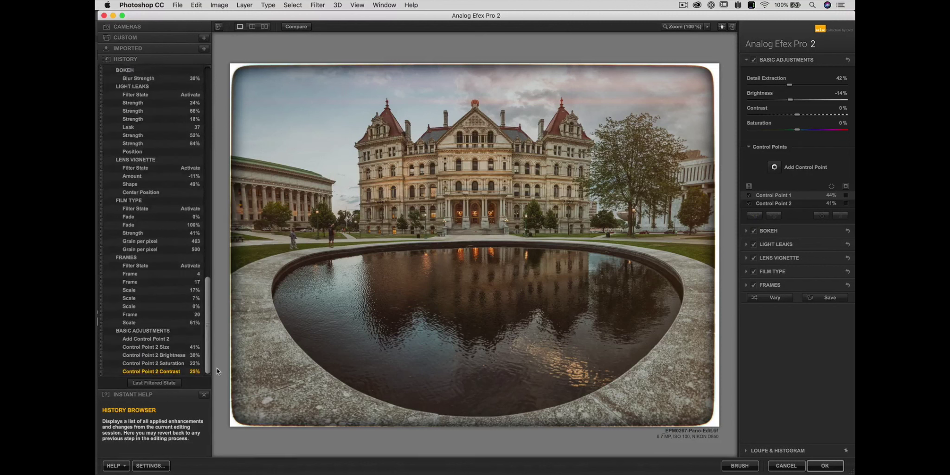
pyautogui.scroll(15, 153, 324)
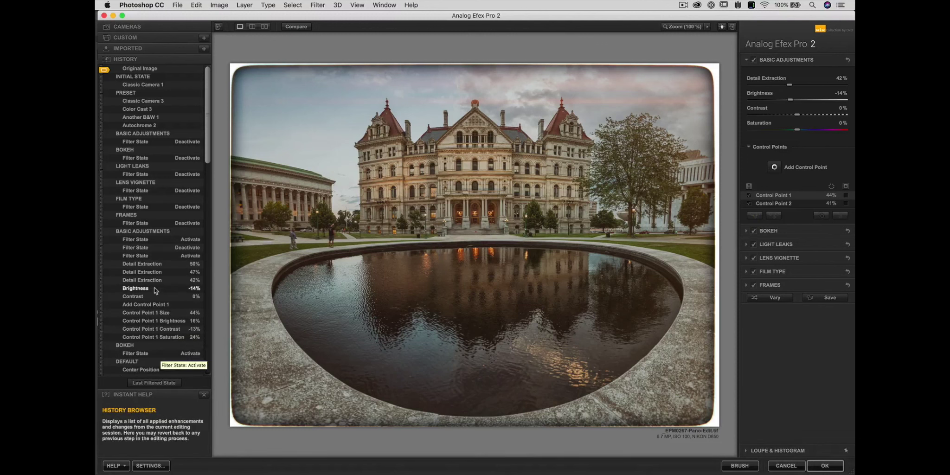
pyautogui.click(141, 49)
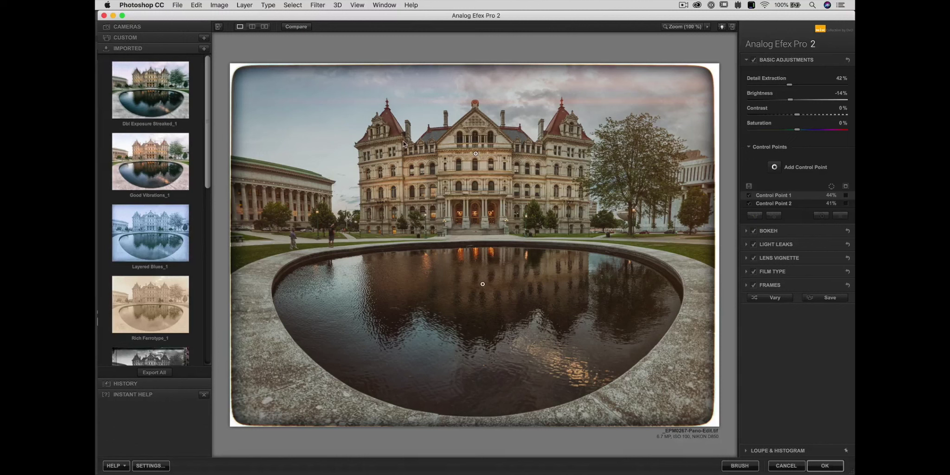
# Apply the look to the panorama in Photoshop, compare it with the original by toggling the State Capital layer, and move the Selective Tool aside
pyautogui.click(824, 465)
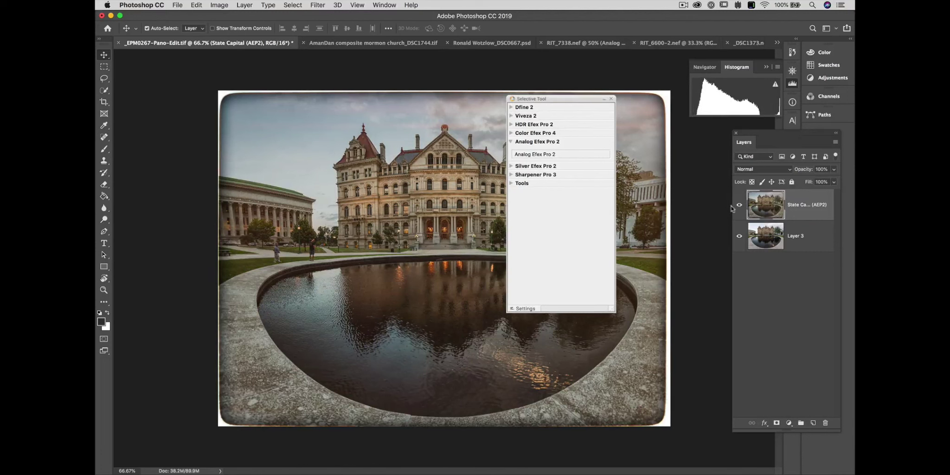
pyautogui.click(771, 244)
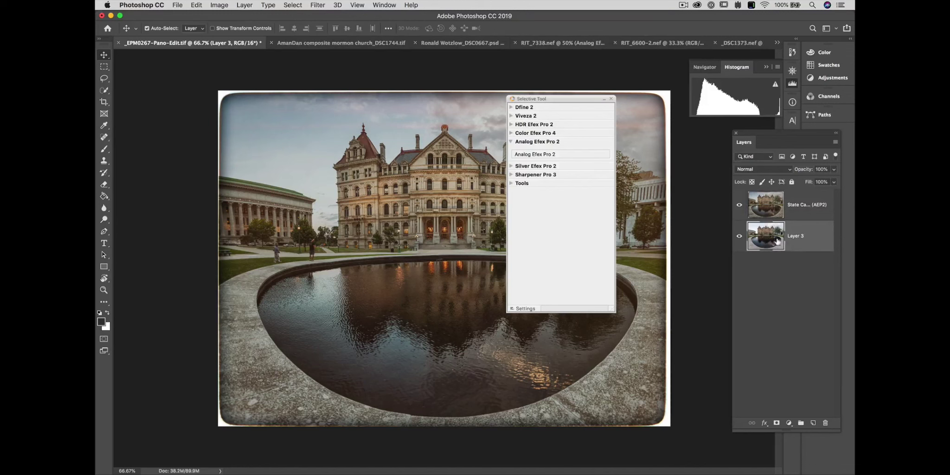
pyautogui.click(739, 207)
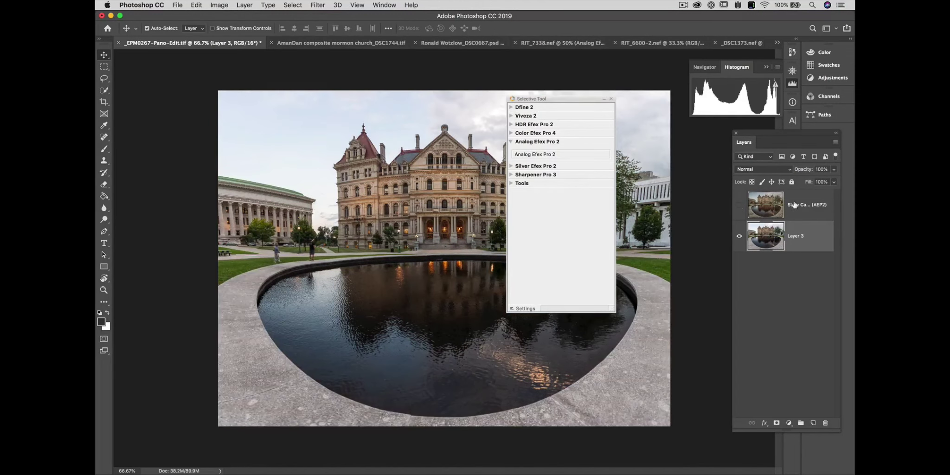
pyautogui.click(740, 205)
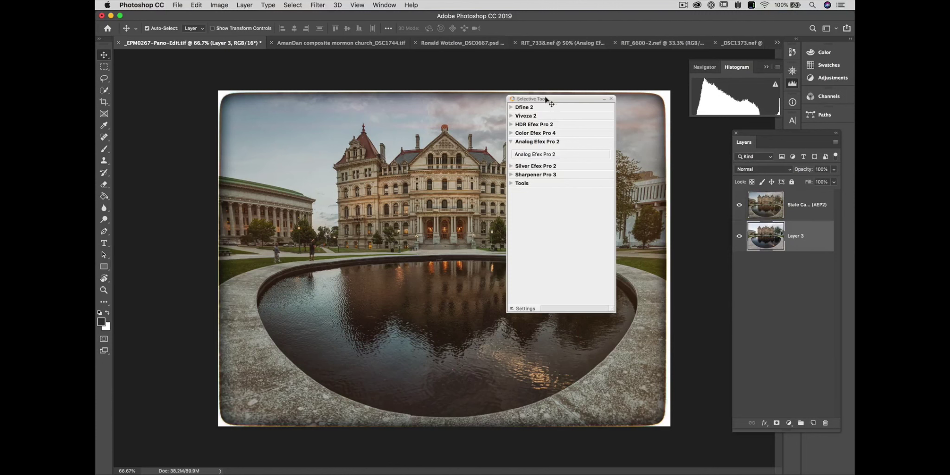
pyautogui.moveTo(546, 98); pyautogui.dragTo(682, 140)
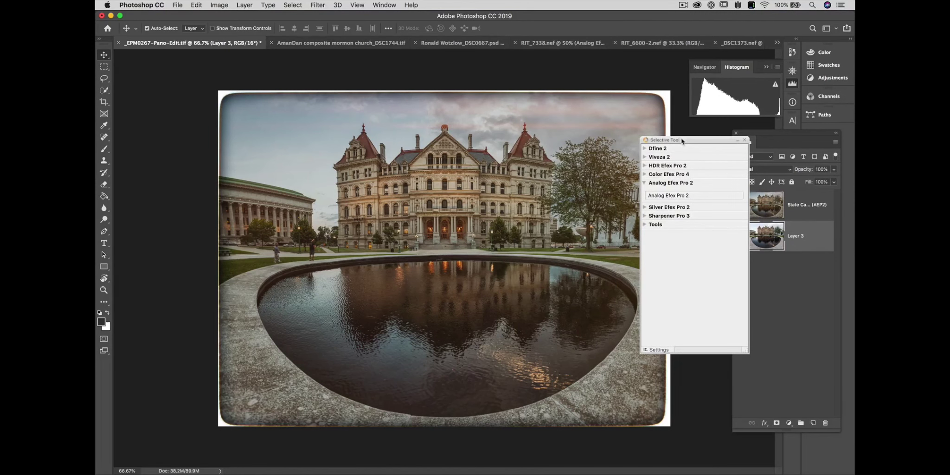
# Compare the finished panorama with the church composite by switching between the two documents, ending on the church composite
pyautogui.click(290, 43)
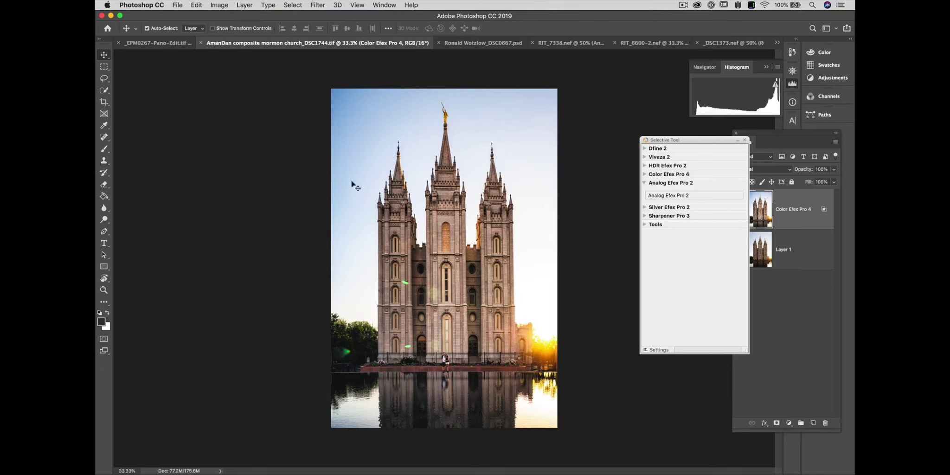
pyautogui.click(142, 46)
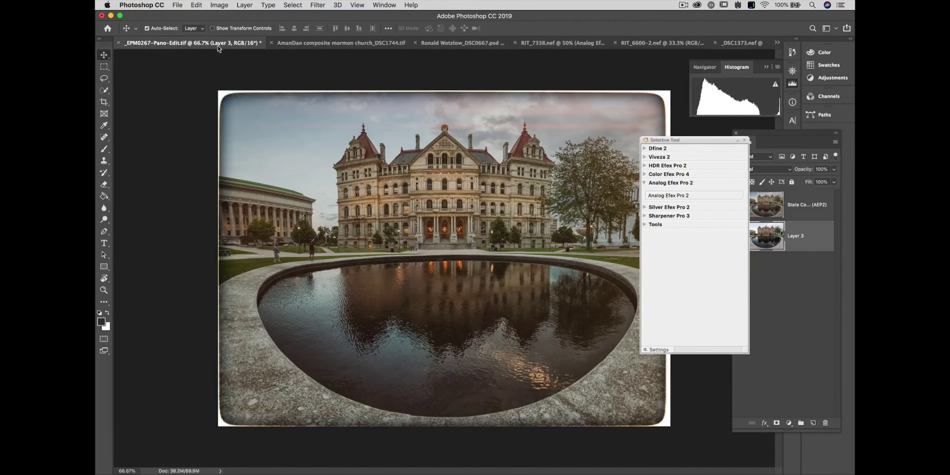
pyautogui.click(297, 44)
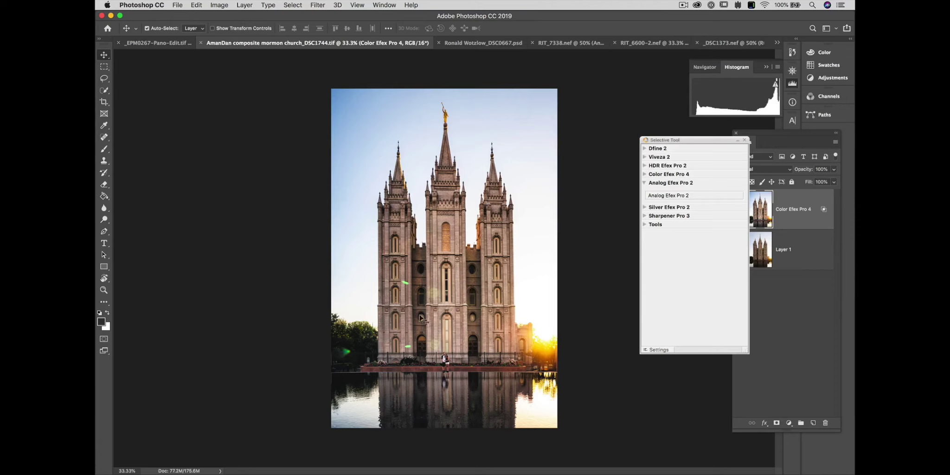
pyautogui.click(156, 43)
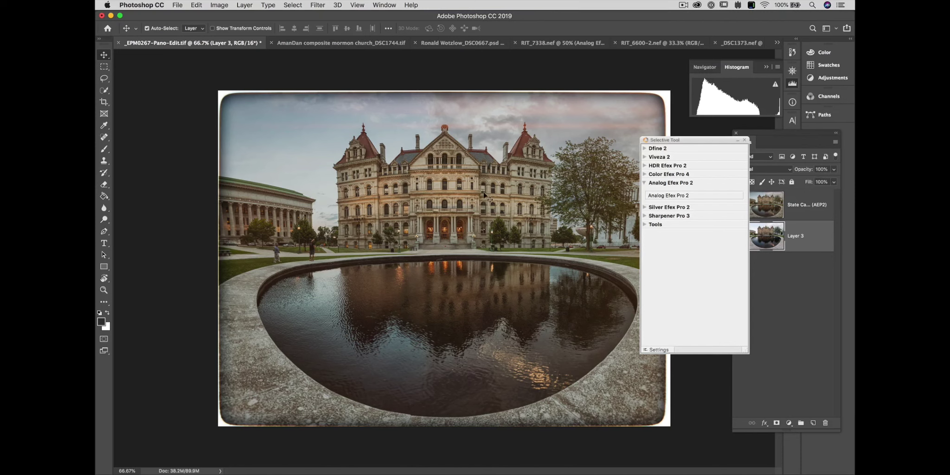
pyautogui.click(302, 42)
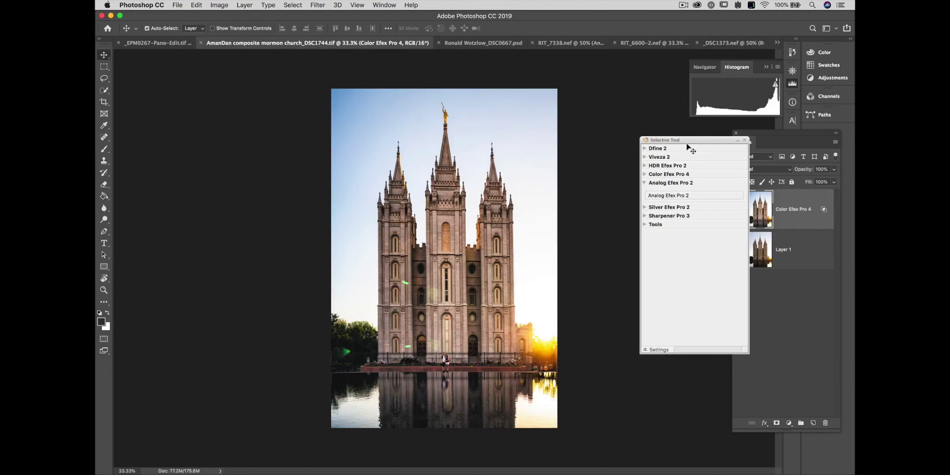
# Move the Selective Tool clear of the layers and compare the church image with and without its Color Efex Pro 4 layer
pyautogui.moveTo(687, 140); pyautogui.dragTo(631, 56)
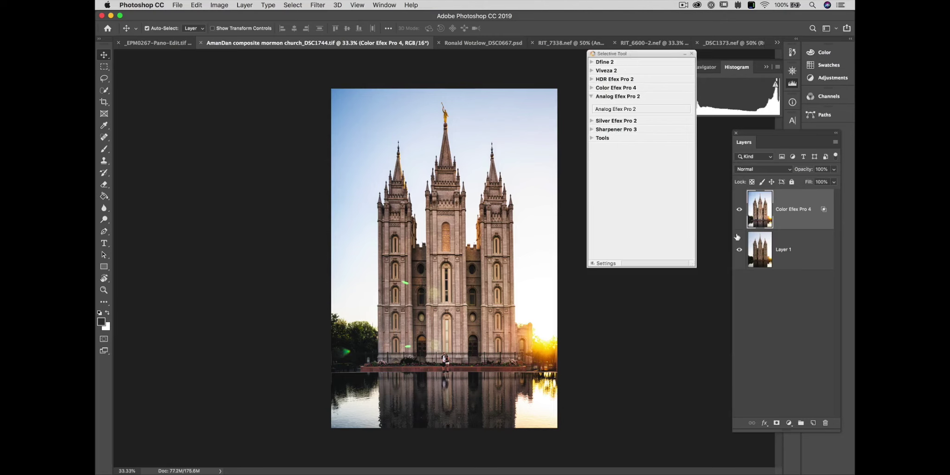
pyautogui.click(739, 210)
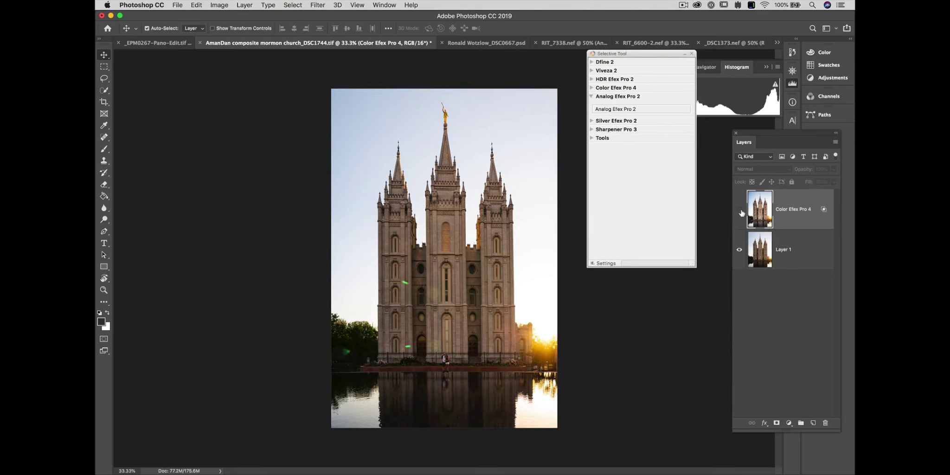
pyautogui.click(738, 211)
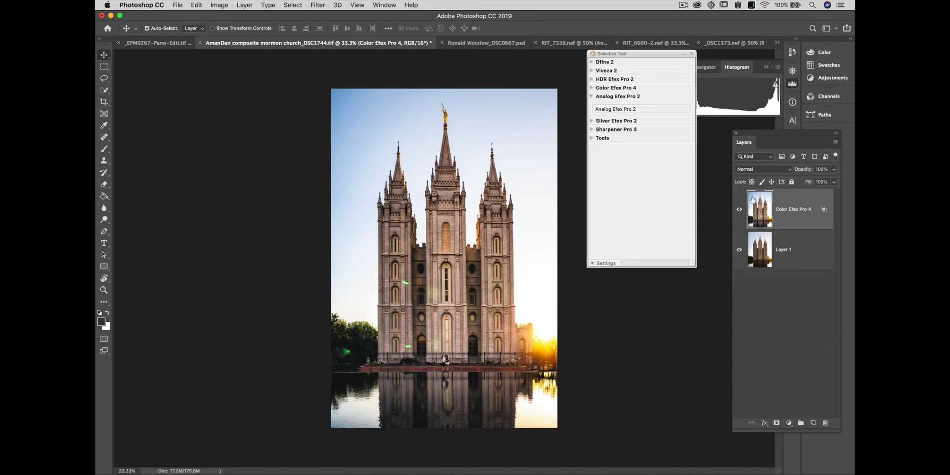
# Open the church image in Analog Efex Pro 2 and apply the custom State Capital preset
pyautogui.click(604, 113)
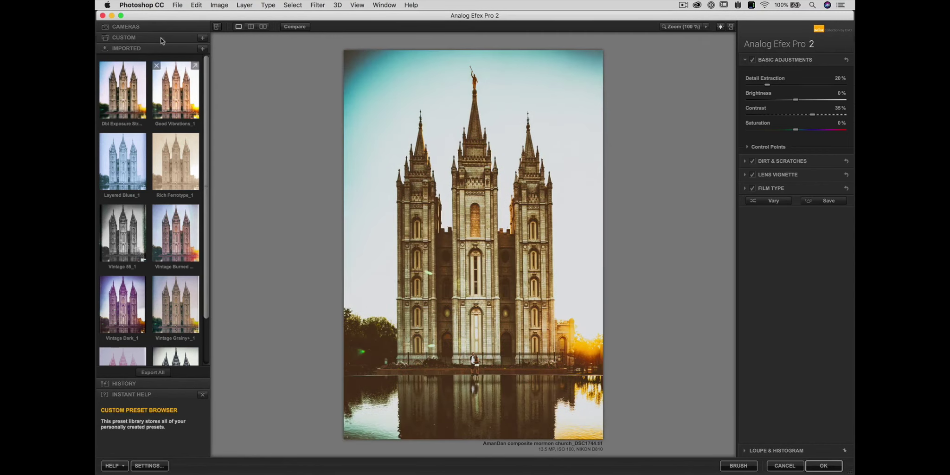
pyautogui.click(130, 37)
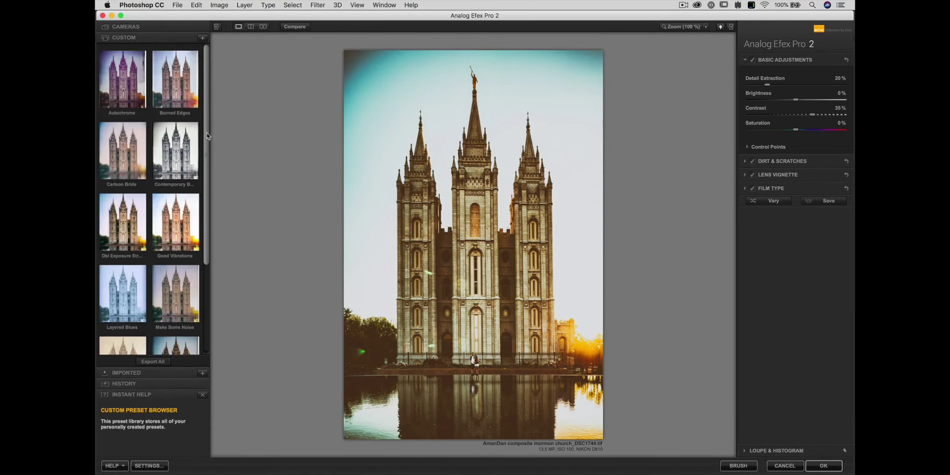
pyautogui.moveTo(208, 136); pyautogui.dragTo(214, 223)
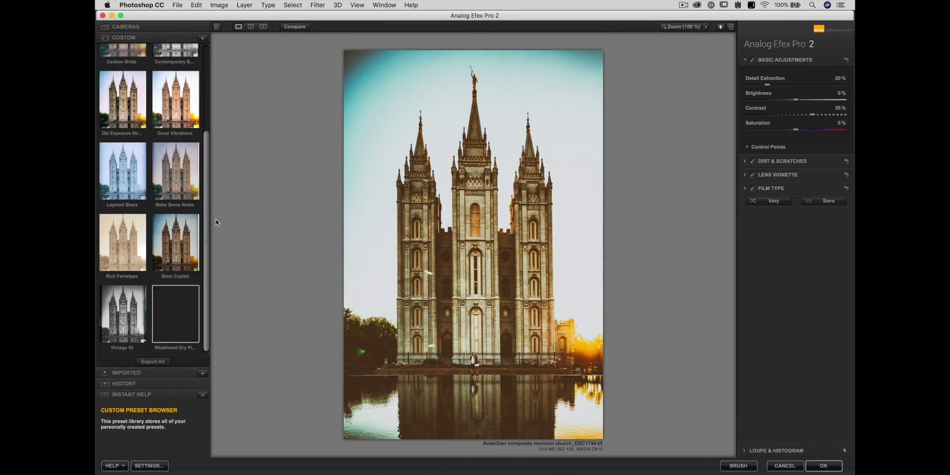
pyautogui.click(178, 253)
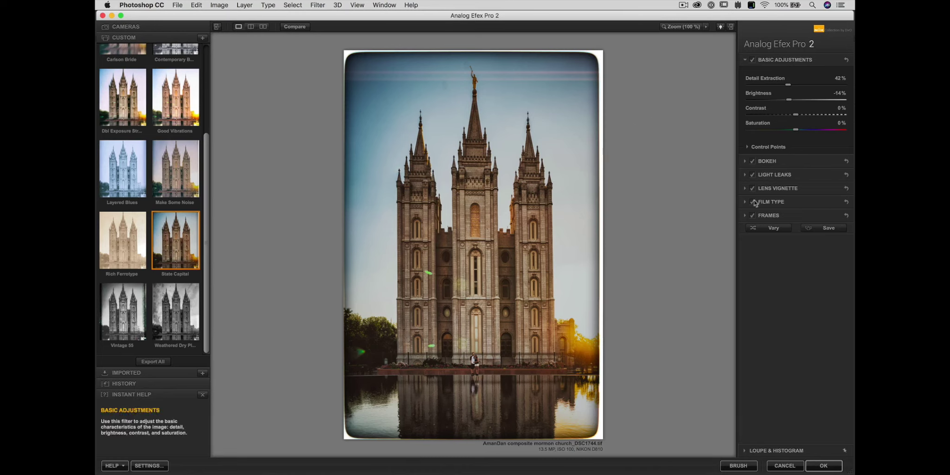
# Lighten the Lens Vignette on the church image by setting its Amount to 2%
pyautogui.click(766, 189)
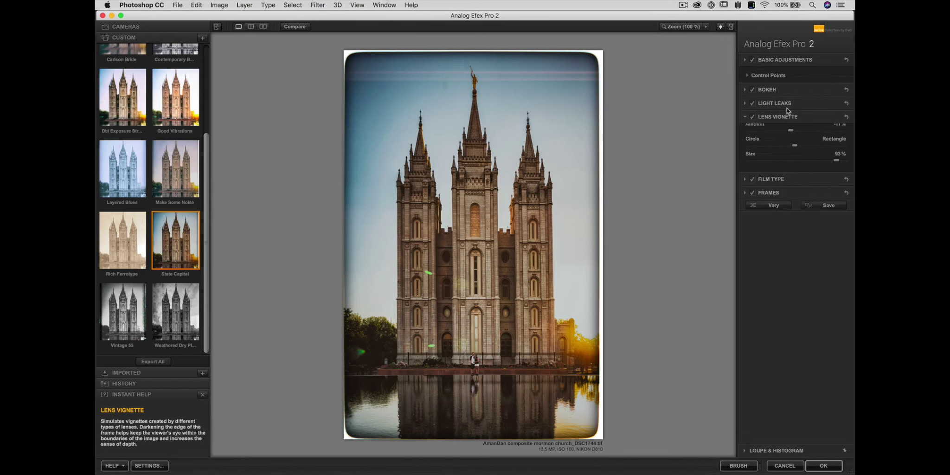
pyautogui.moveTo(792, 130)
pyautogui.moveTo(795, 126); pyautogui.dragTo(798, 126)
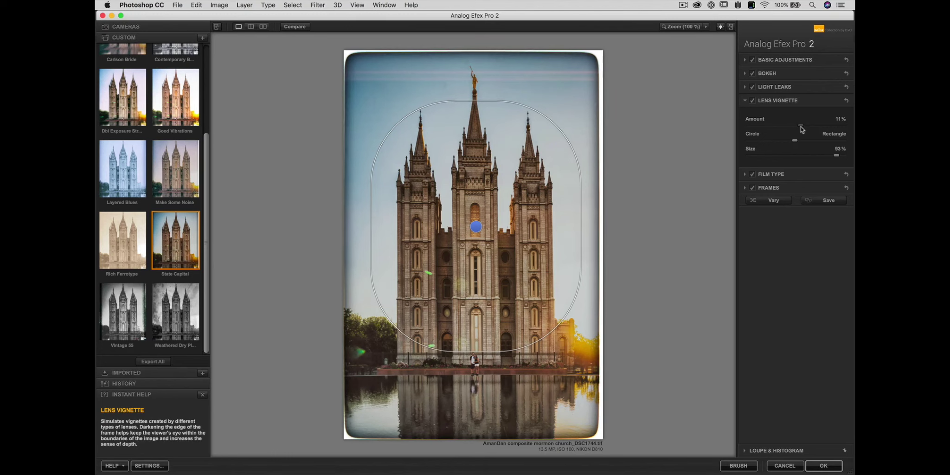
pyautogui.moveTo(800, 126); pyautogui.dragTo(806, 126)
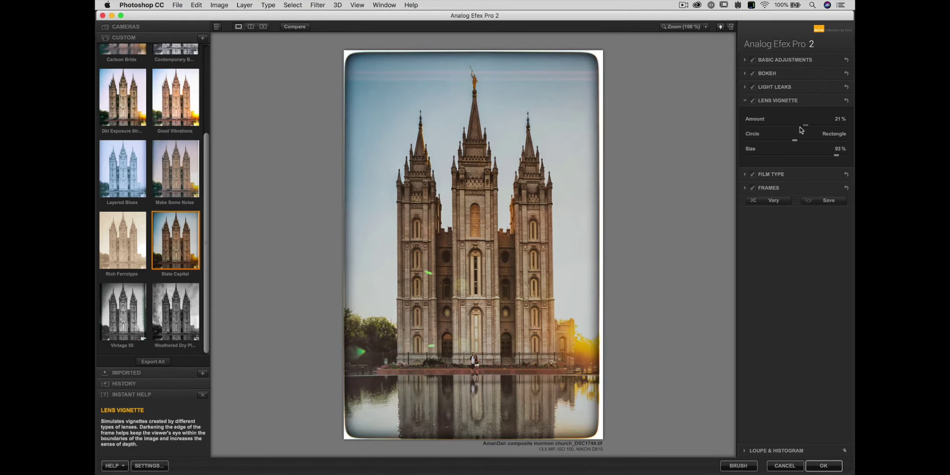
pyautogui.click(799, 126)
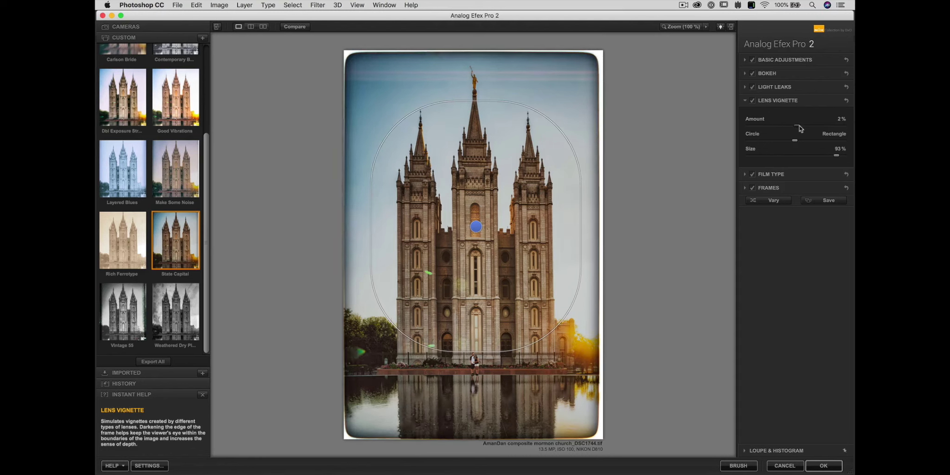
# Set the Film Type fade about midway between Neutral and Faded, and reposition the light leak onto the church's right tower
pyautogui.click(770, 174)
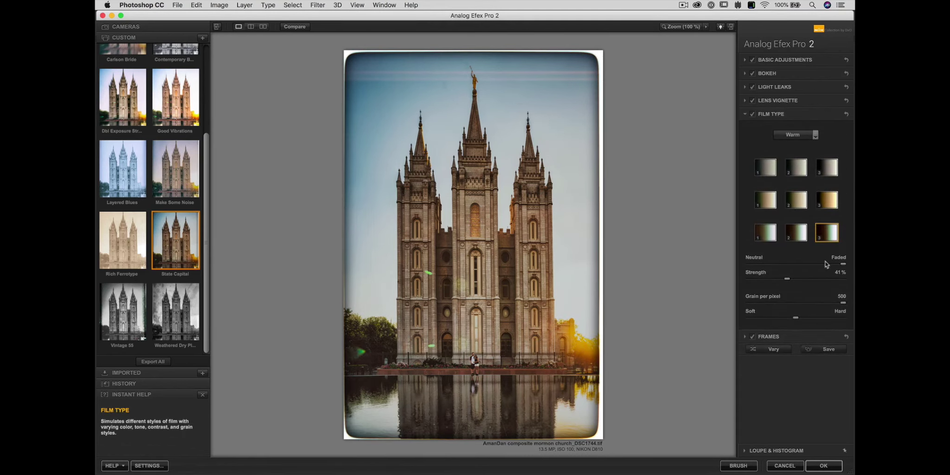
pyautogui.moveTo(843, 265); pyautogui.dragTo(793, 272)
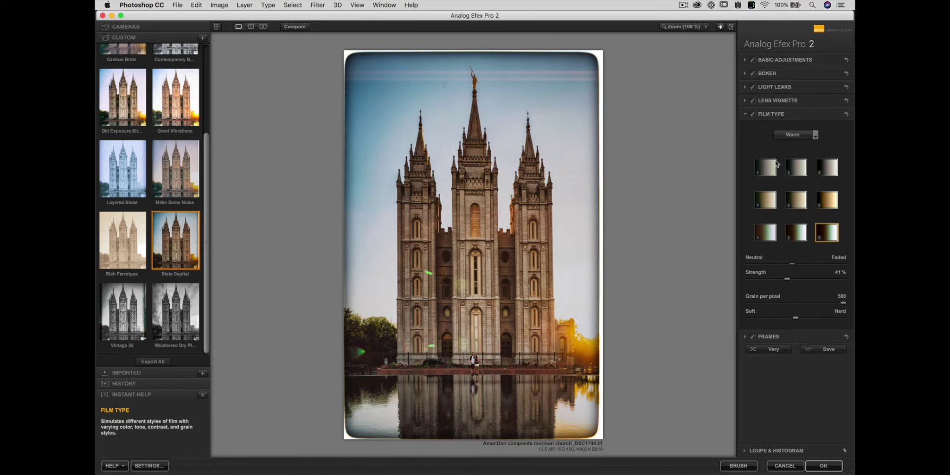
pyautogui.click(767, 91)
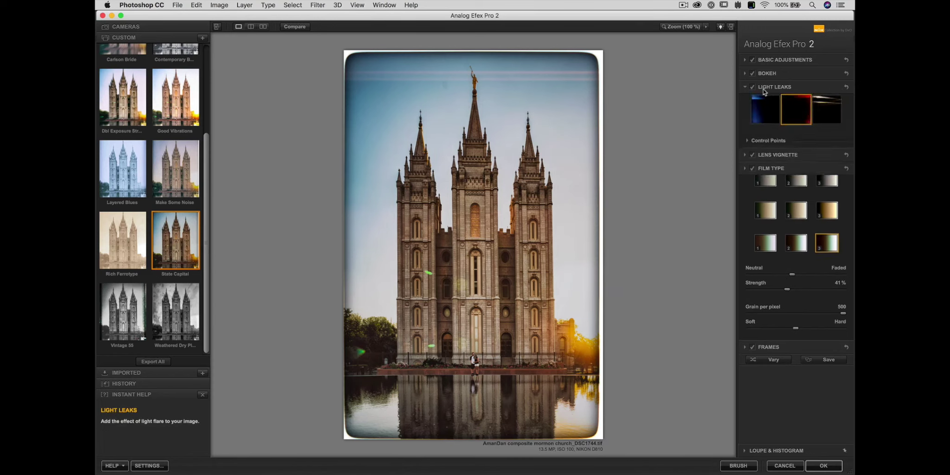
pyautogui.moveTo(441, 342); pyautogui.dragTo(546, 229)
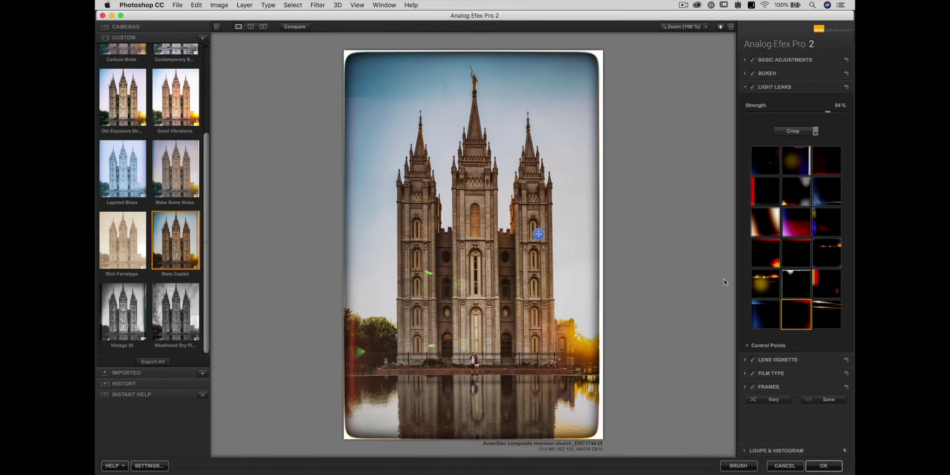
# Reshape the Bokeh protected area to about 32% by 62% around the church's three towers, centre it slightly lower, and apply the Analog Efex look
pyautogui.click(766, 73)
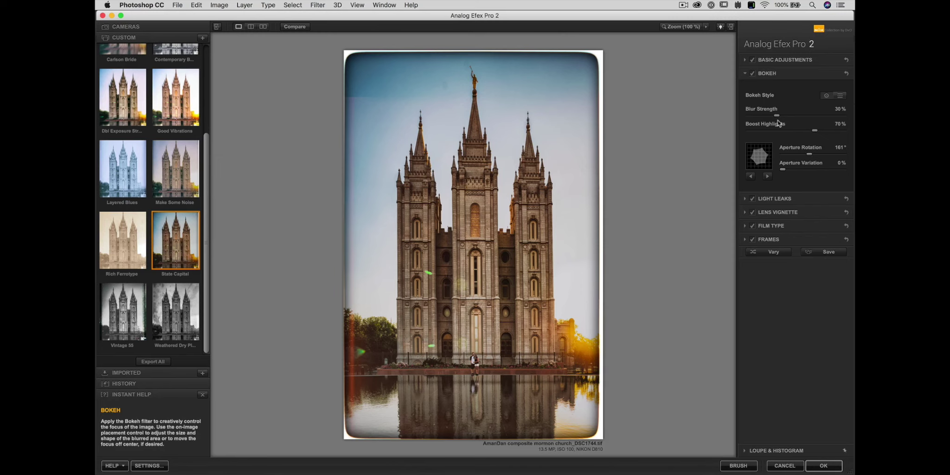
pyautogui.moveTo(735, 91)
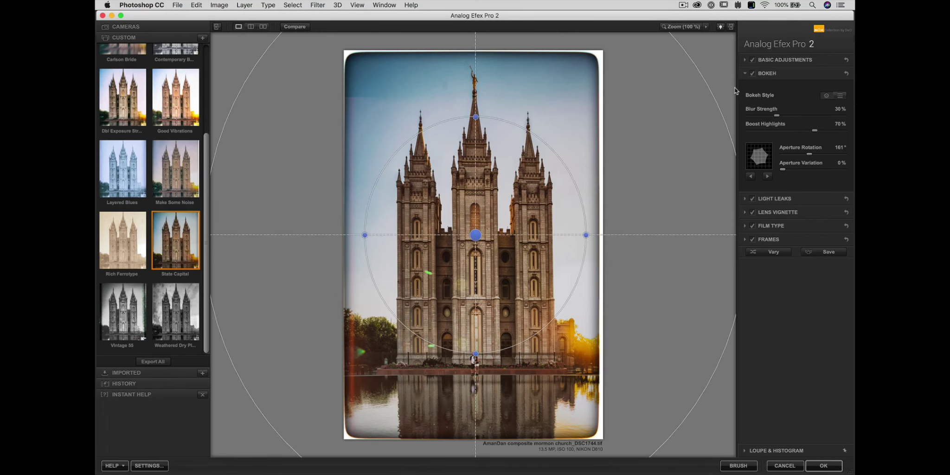
pyautogui.moveTo(471, 114); pyautogui.dragTo(475, 87)
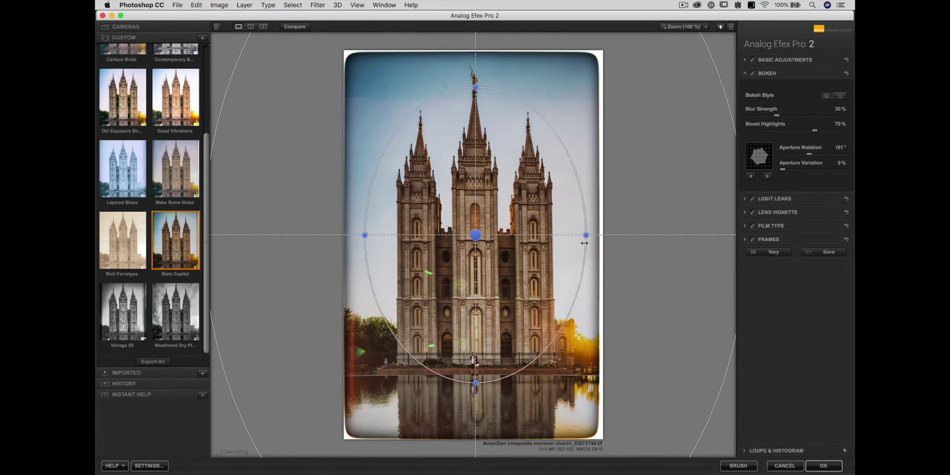
pyautogui.moveTo(585, 234); pyautogui.dragTo(556, 235)
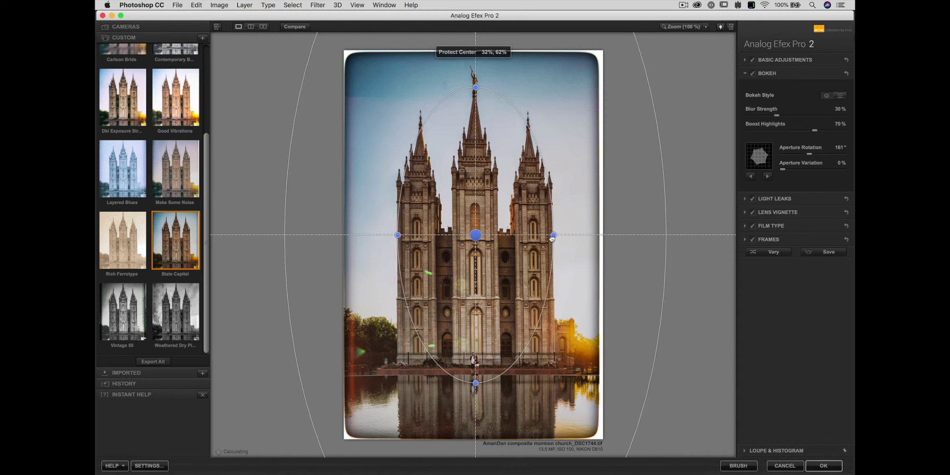
pyautogui.moveTo(474, 241); pyautogui.dragTo(474, 248)
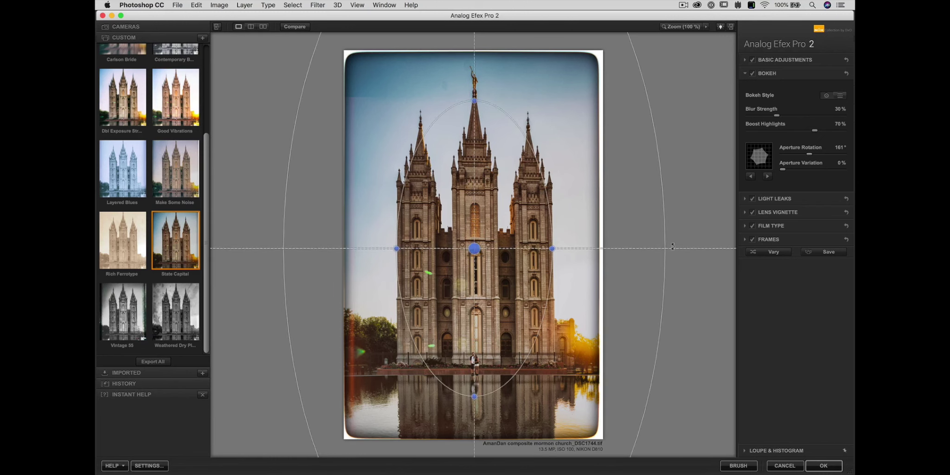
pyautogui.click(823, 465)
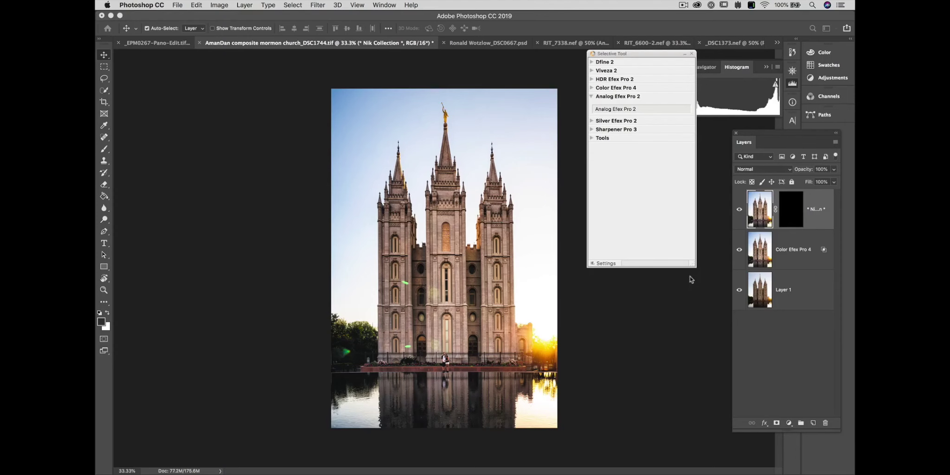
# Float the church image in its own window, collapse the Selective Tool, and place the church beside the 33.3% panorama for comparison
pyautogui.moveTo(331, 46); pyautogui.dragTo(309, 71)
pyautogui.click(686, 52)
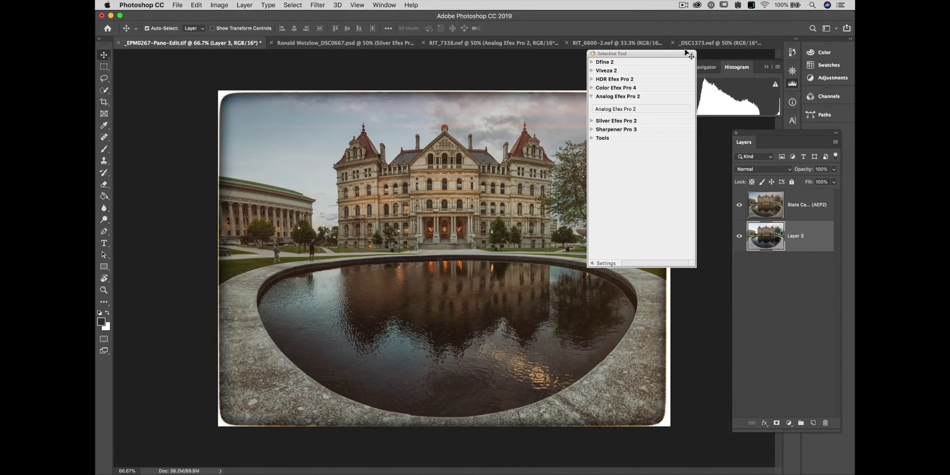
pyautogui.click(684, 53)
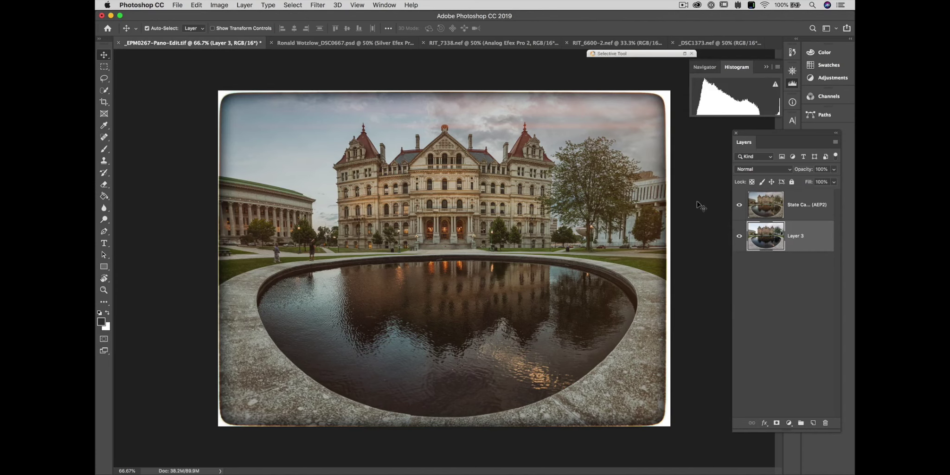
pyautogui.press('super+minus')
pyautogui.press('super+minus')
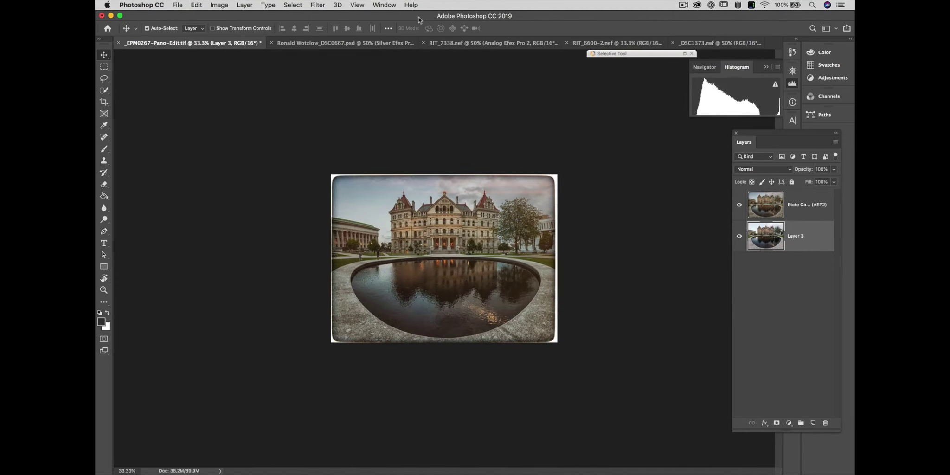
pyautogui.moveTo(419, 16); pyautogui.dragTo(521, 17)
pyautogui.moveTo(176, 72); pyautogui.dragTo(224, 79)
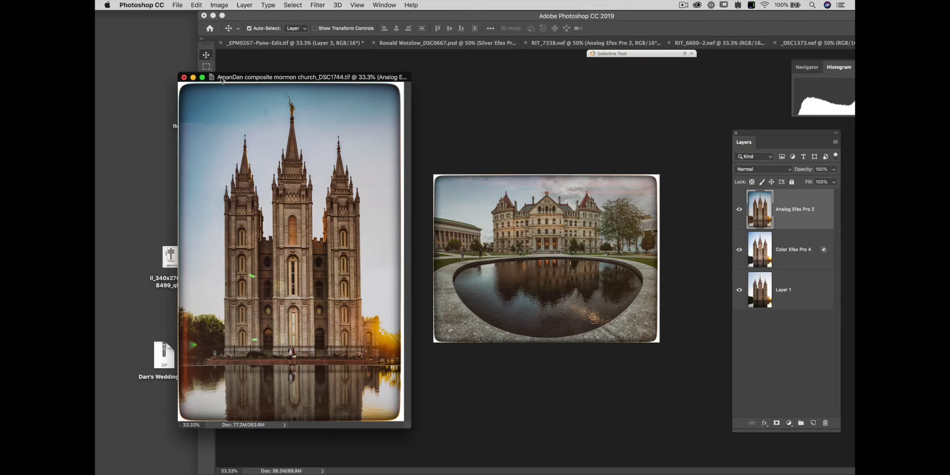
# Close the floating church image and move the main Photoshop window back to its original place
pyautogui.click(184, 78)
pyautogui.click(435, 166)
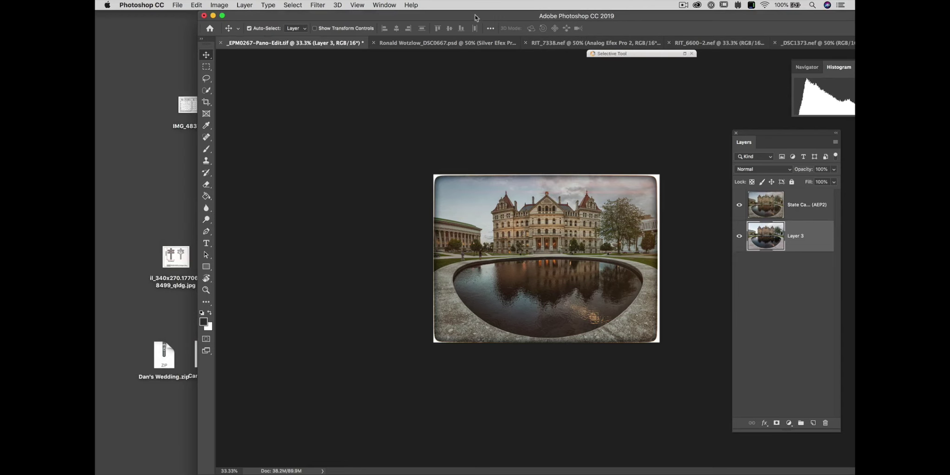
pyautogui.moveTo(471, 15); pyautogui.dragTo(372, 3)
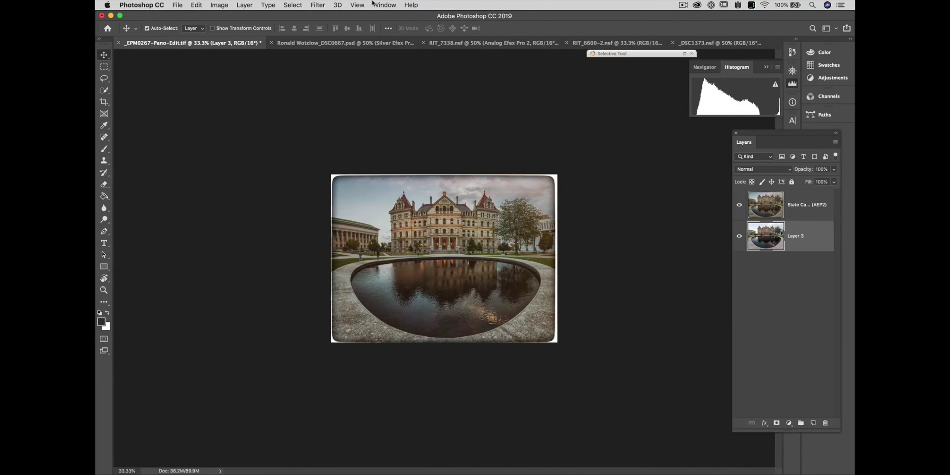
# Switch to the fern document, move the Layers panel closer to the image, and hide every layer above the Background
pyautogui.click(325, 43)
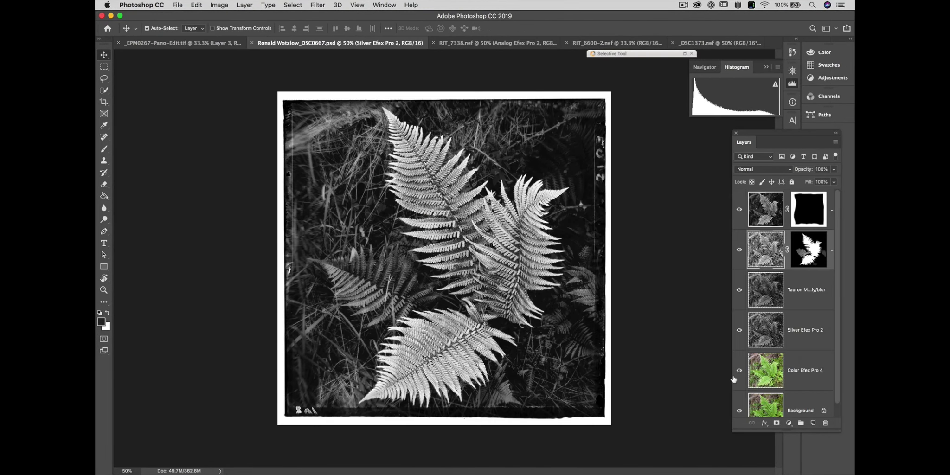
pyautogui.moveTo(837, 324); pyautogui.dragTo(838, 351)
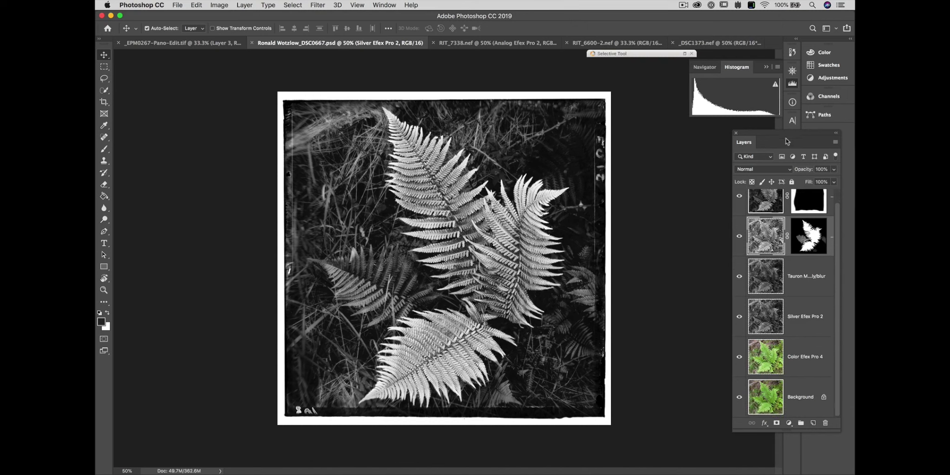
pyautogui.moveTo(786, 141); pyautogui.dragTo(695, 92)
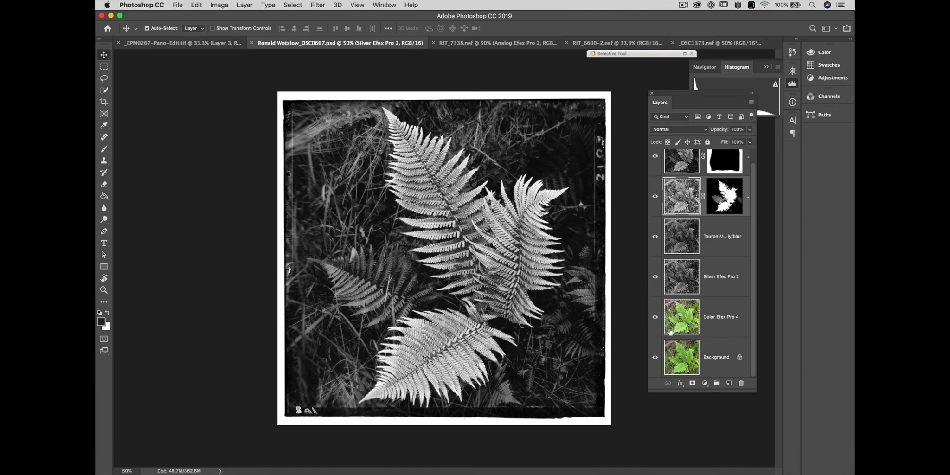
pyautogui.moveTo(655, 320); pyautogui.dragTo(654, 136)
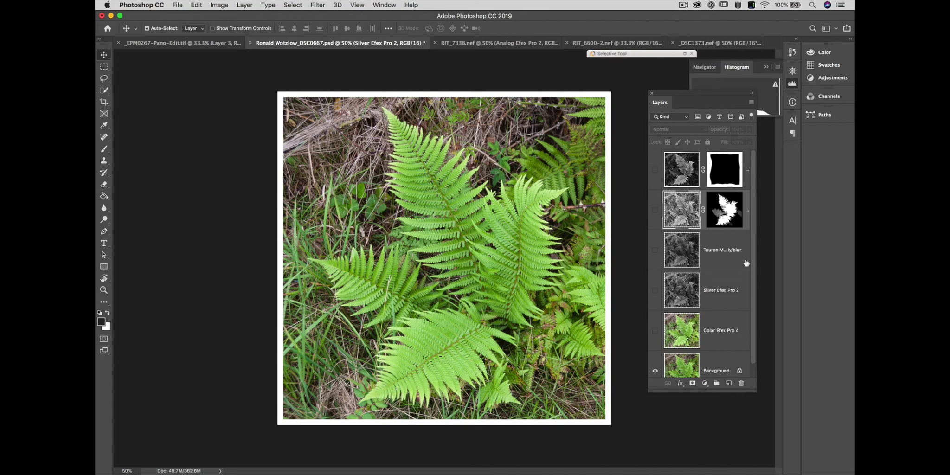
# Show the full fern layer stack, hide everything above the Background, and make the Color Efex Pro 4 layer visible
pyautogui.moveTo(753, 263); pyautogui.dragTo(755, 296)
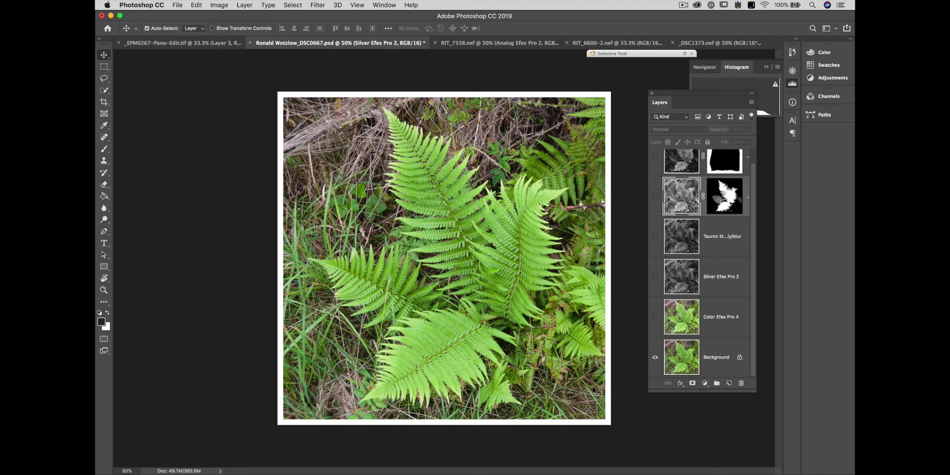
pyautogui.moveTo(655, 317); pyautogui.dragTo(655, 157)
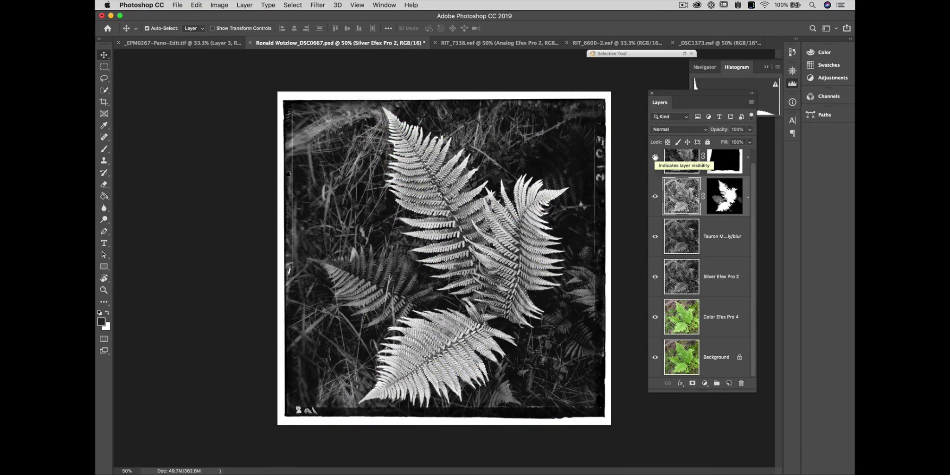
pyautogui.moveTo(655, 157); pyautogui.dragTo(655, 281)
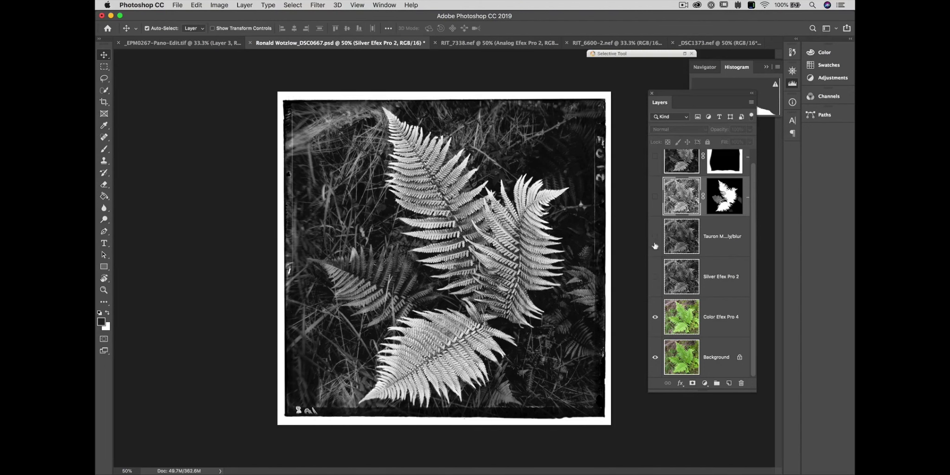
pyautogui.click(654, 318)
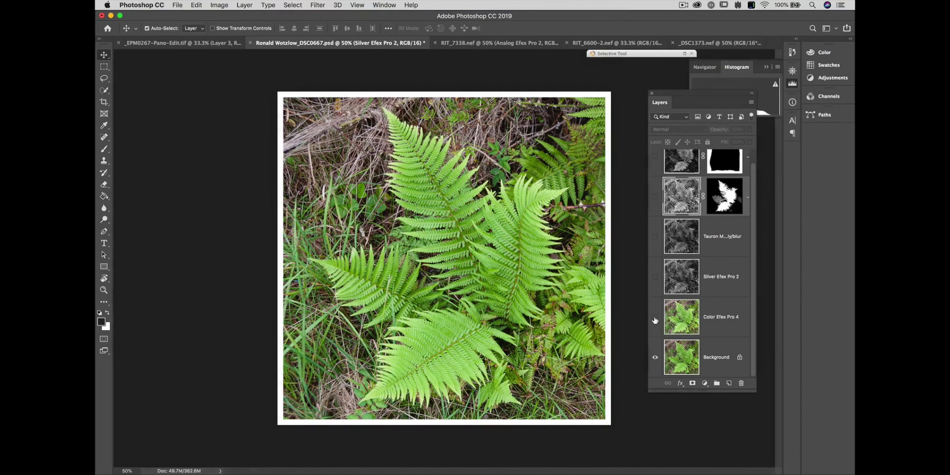
pyautogui.click(655, 318)
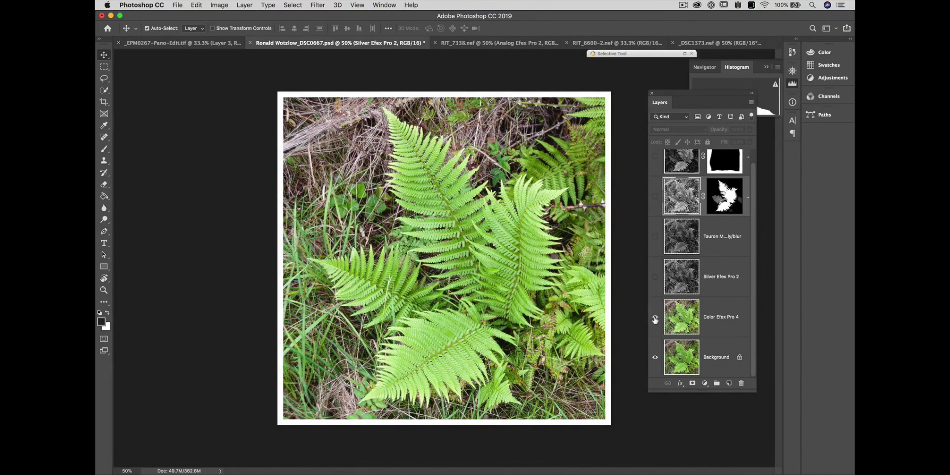
# Show the Silver Efex Pro 2 layer and preview the leaf-masked layer over it before hiding that masked layer
pyautogui.click(655, 276)
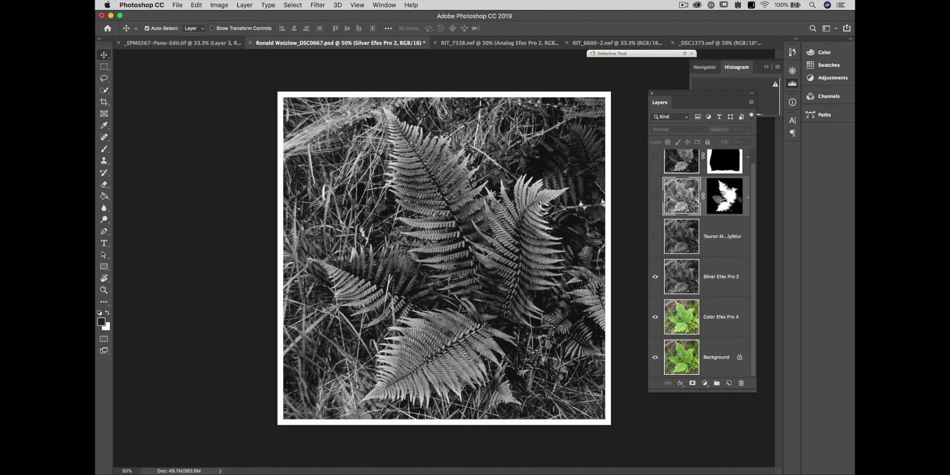
pyautogui.click(654, 196)
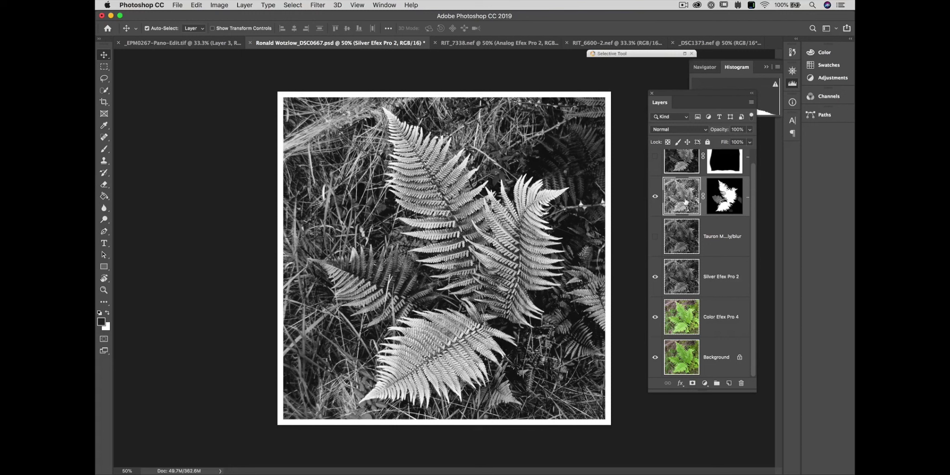
pyautogui.click(655, 196)
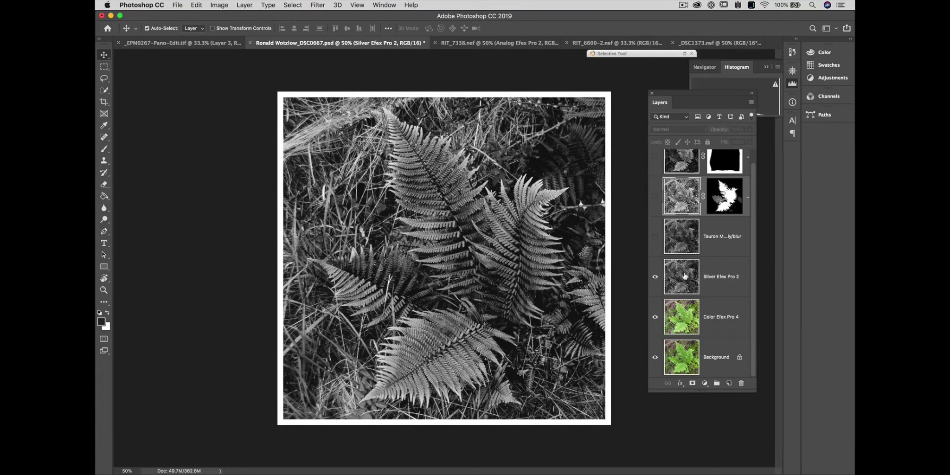
# Compare the fern image with and without the Tauron blur layer, leaving that layer visible
pyautogui.click(655, 237)
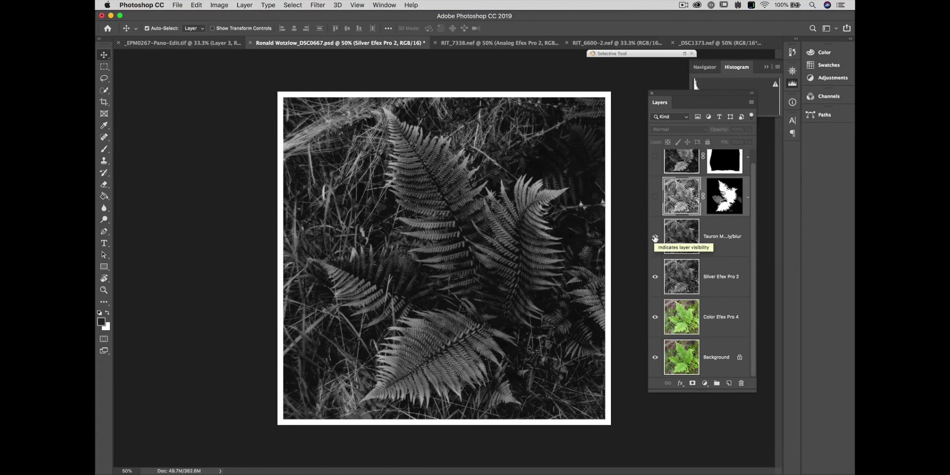
pyautogui.click(654, 237)
pyautogui.click(655, 238)
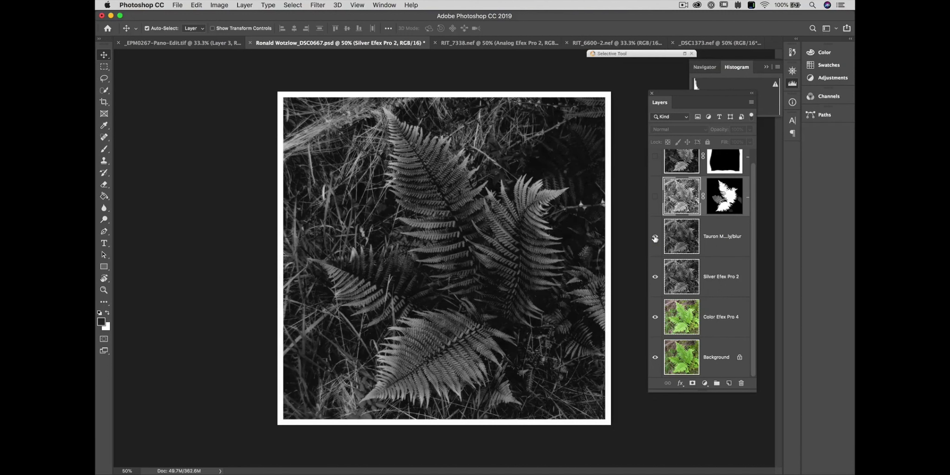
pyautogui.click(654, 238)
pyautogui.click(654, 237)
# Hide the Tauron blur and Silver Efex Pro 2 layers, preview the fern leaf layer with its mask disabled, and re-enable the mask
pyautogui.keyDown('shift'); pyautogui.click(720, 208); pyautogui.keyUp('shift')
pyautogui.click(655, 236)
pyautogui.click(655, 276)
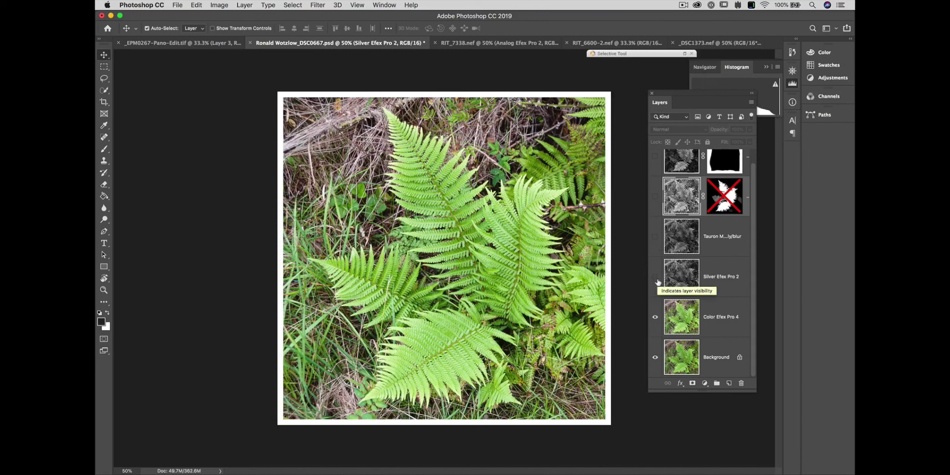
pyautogui.click(655, 198)
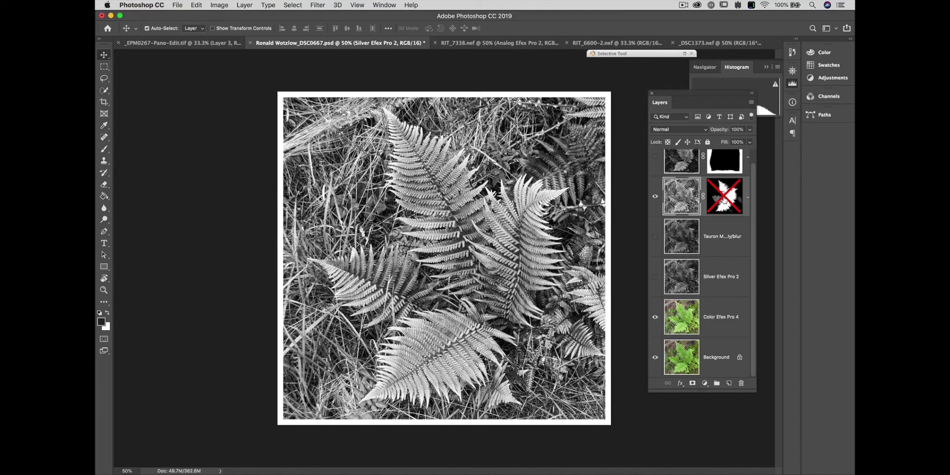
pyautogui.keyDown('shift'); pyautogui.click(725, 200); pyautogui.keyUp('shift')
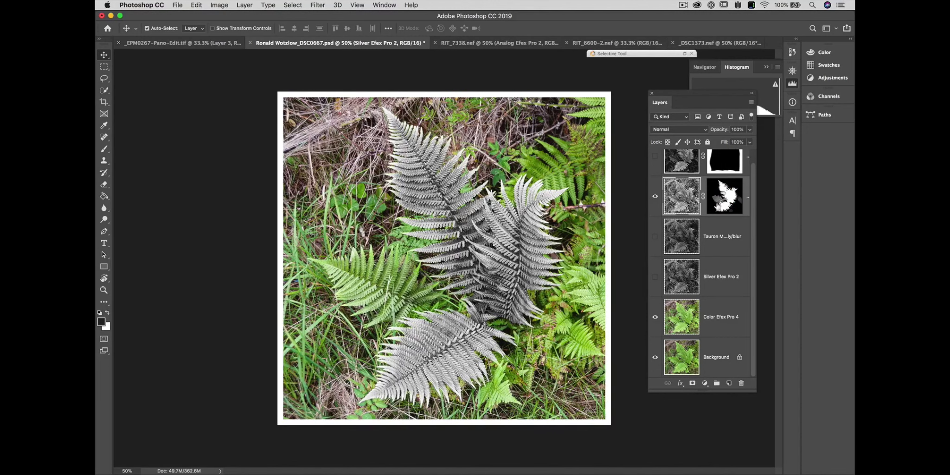
# Compare the color image with and without the masked fern leaf layer, and show the Tauron blur layer beneath it
pyautogui.click(655, 198)
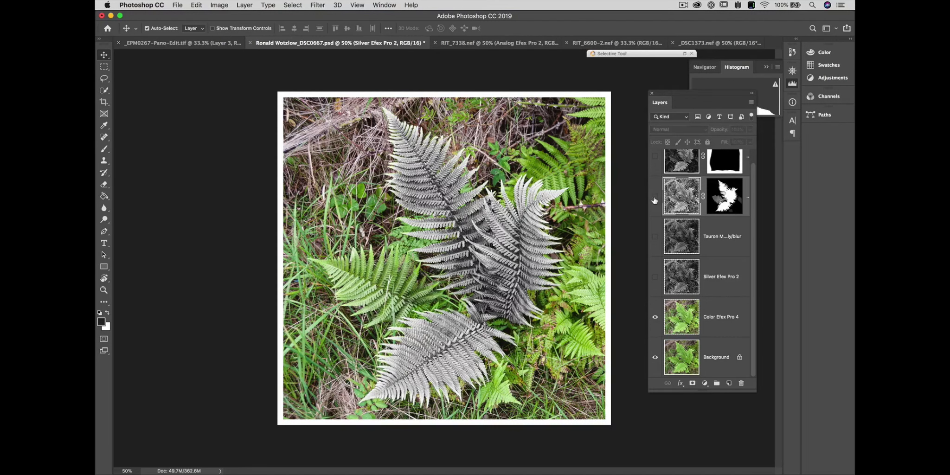
pyautogui.click(654, 198)
pyautogui.click(654, 199)
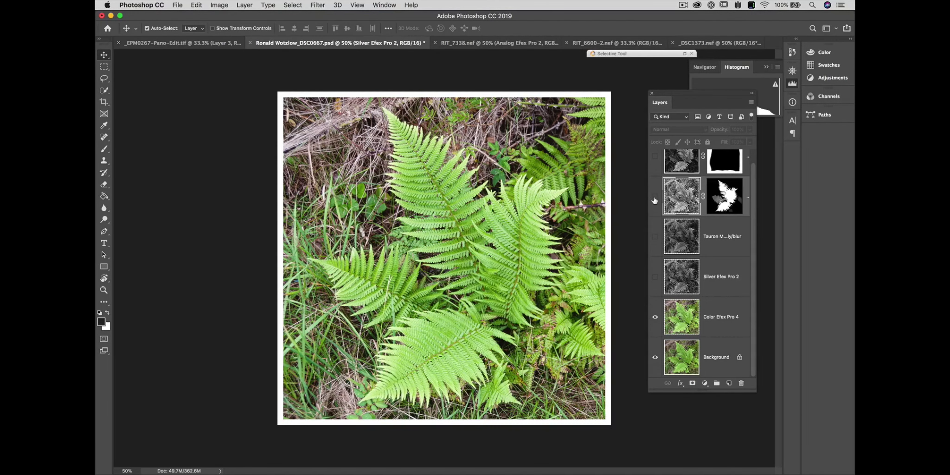
pyautogui.click(655, 199)
pyautogui.click(654, 198)
pyautogui.click(654, 198)
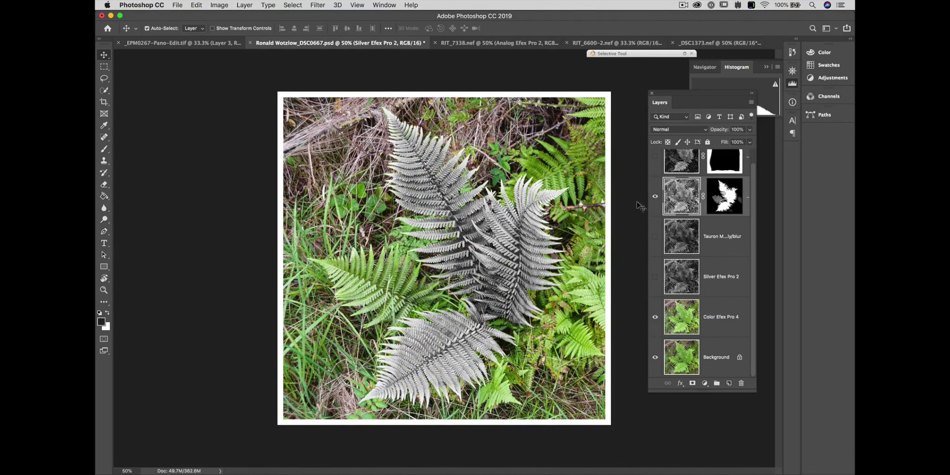
pyautogui.click(654, 198)
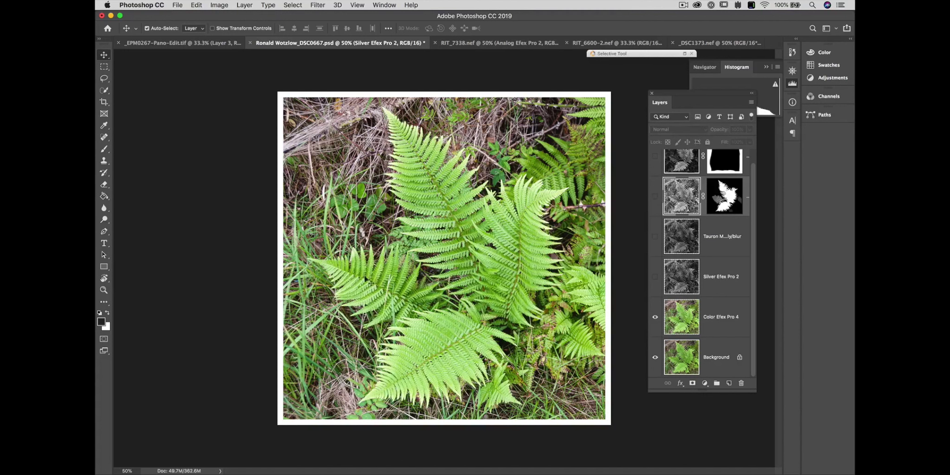
pyautogui.click(654, 196)
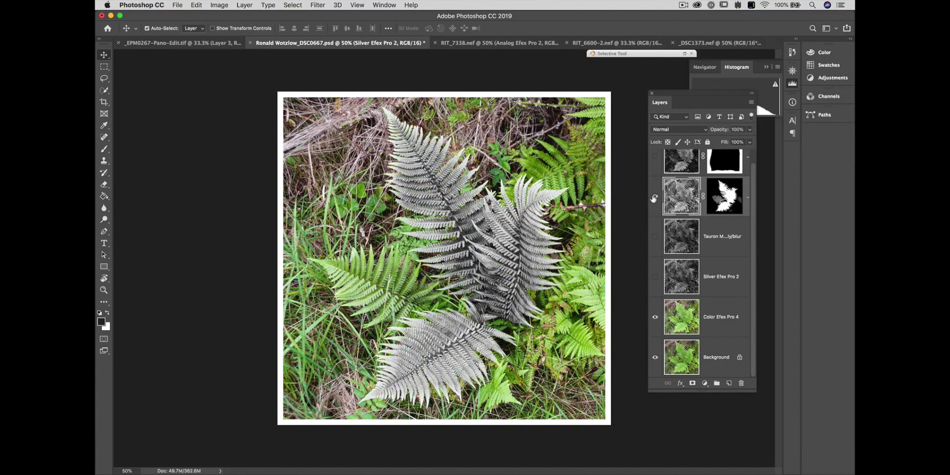
pyautogui.click(655, 237)
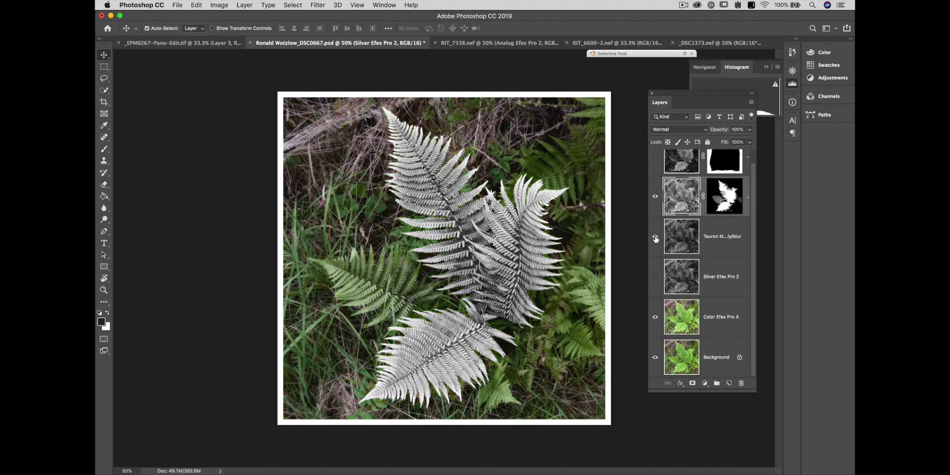
# Show the Silver Efex Pro 2 layer and the masked border layer, comparing the fern image with and without the border
pyautogui.click(656, 277)
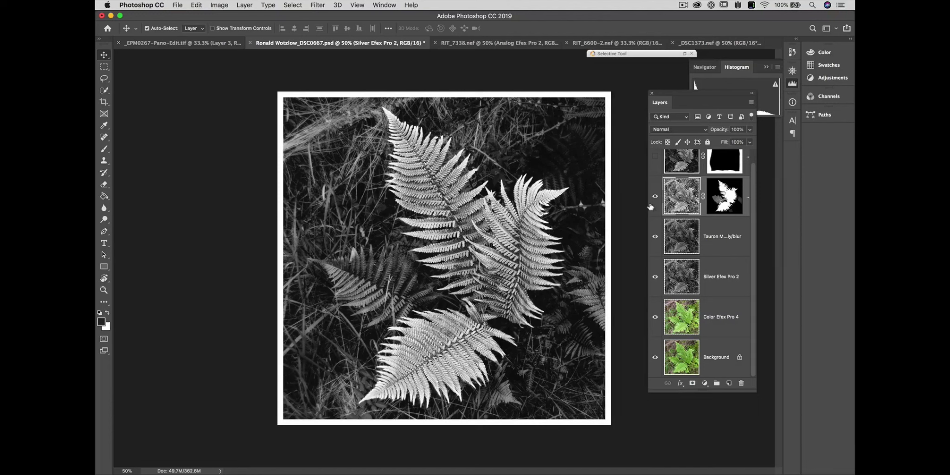
pyautogui.scroll(2, 652, 244)
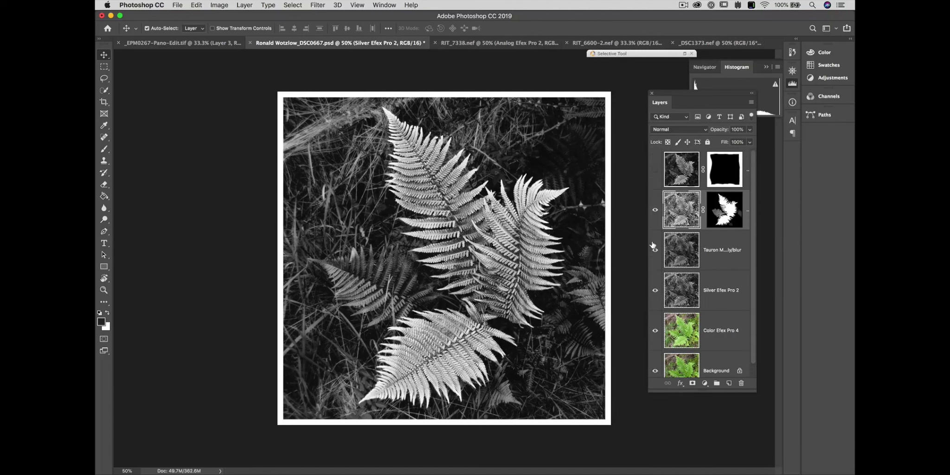
pyautogui.click(655, 169)
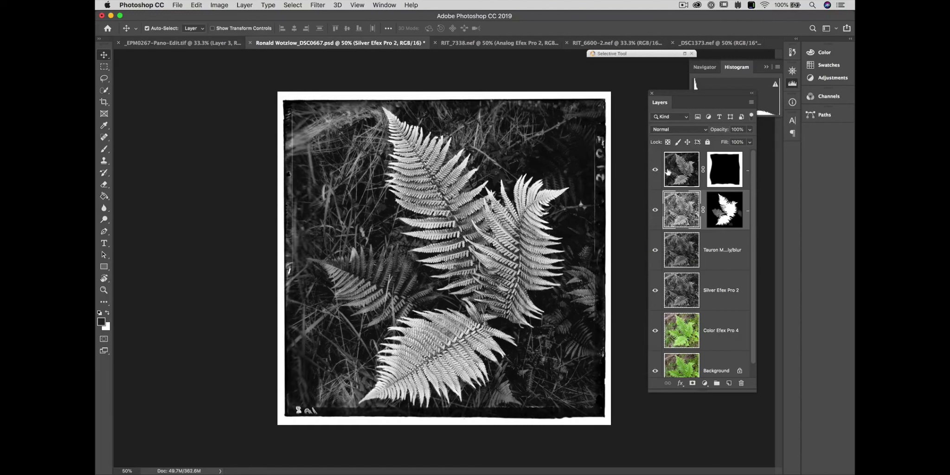
pyautogui.click(654, 170)
pyautogui.click(654, 171)
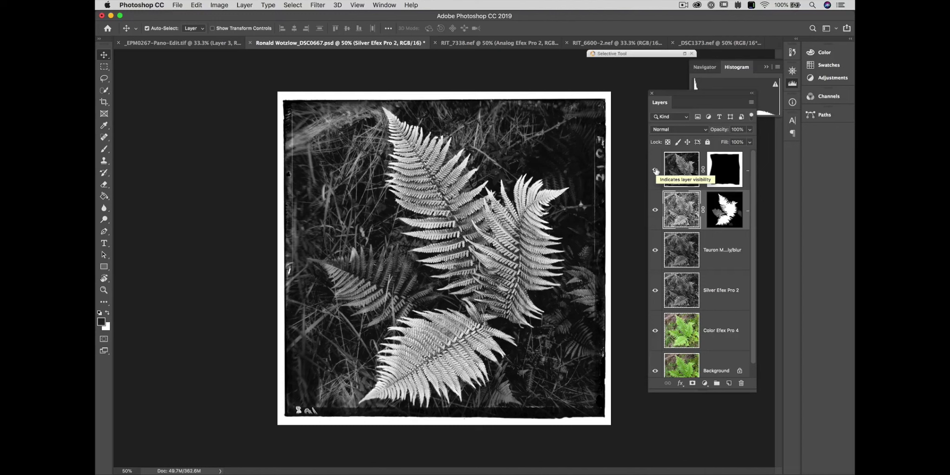
# Switch to RIT_7338.nef and compare the flooded forest photo with and without its Analog Efex Pro 2 layer
pyautogui.click(470, 44)
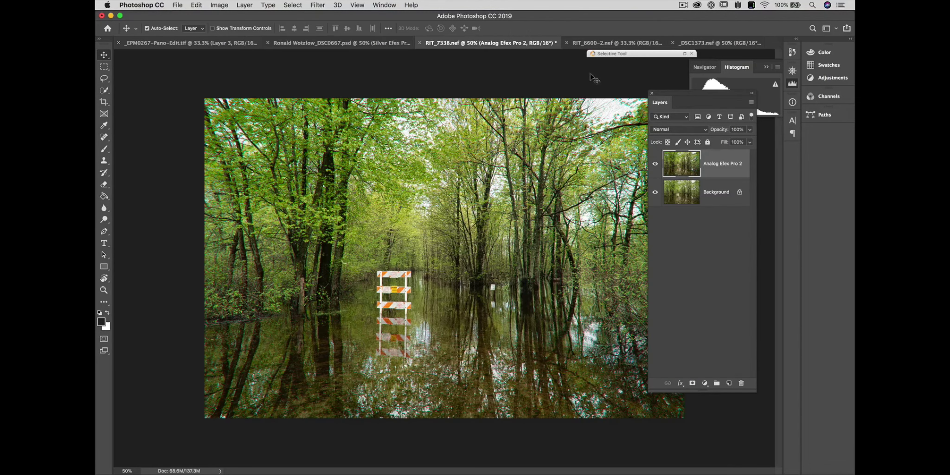
pyautogui.click(655, 163)
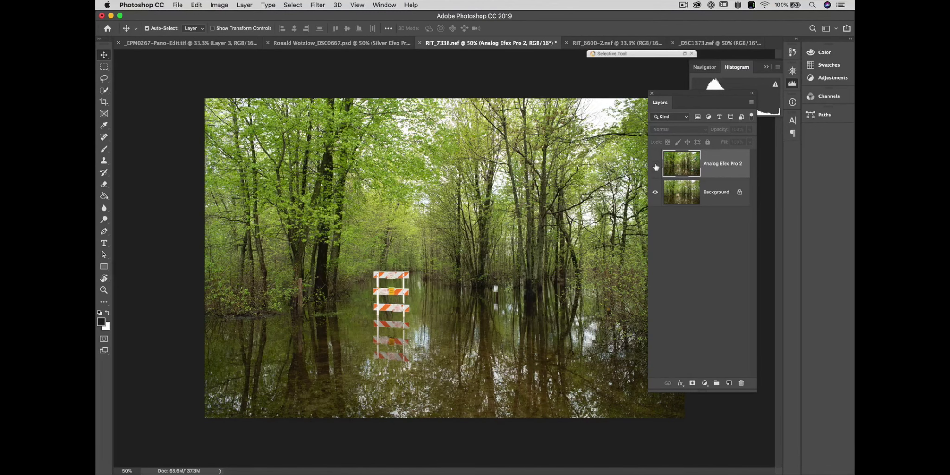
pyautogui.click(654, 192)
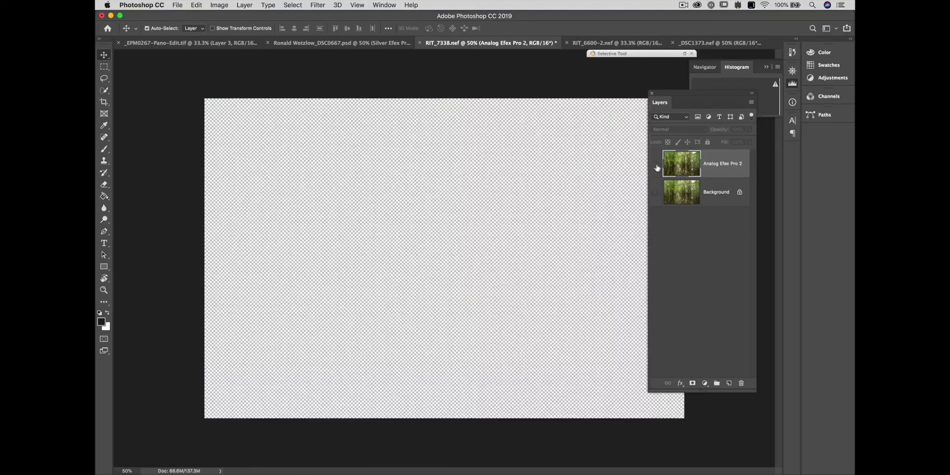
pyautogui.click(655, 195)
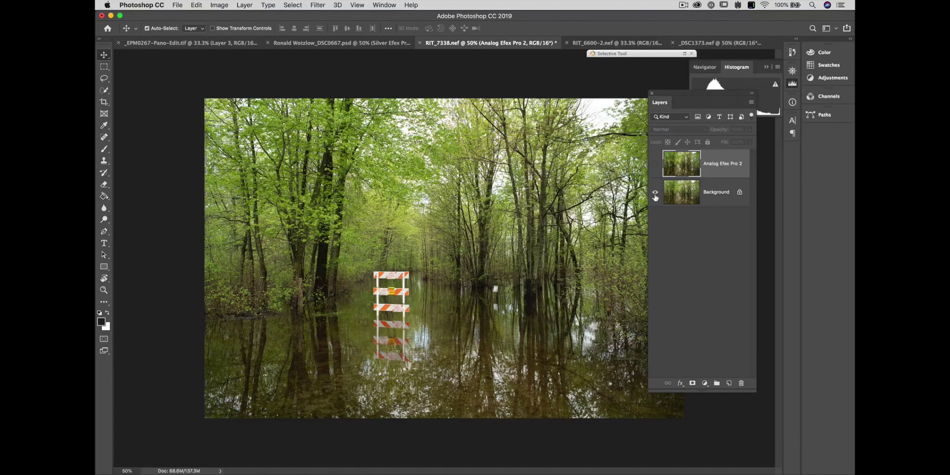
pyautogui.click(655, 164)
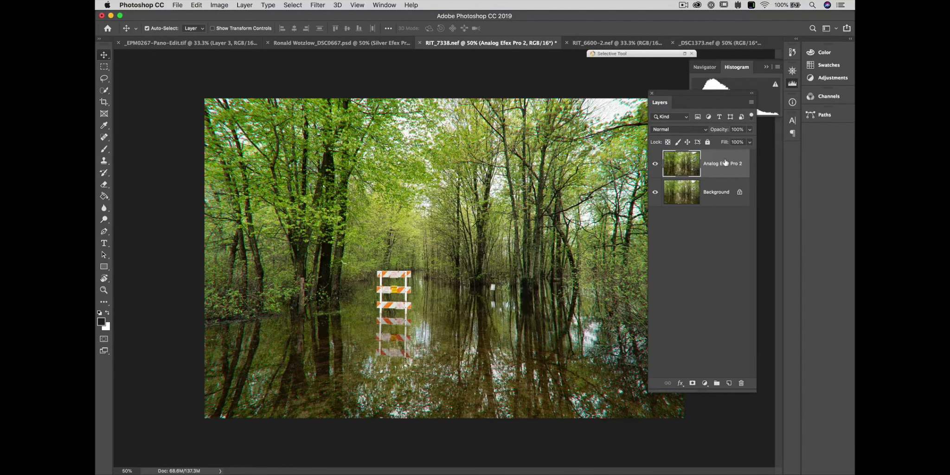
# Delete the Analog Efex Pro 2 layer from the forest photo and launch Analog Efex Pro 2 on the background
pyautogui.moveTo(726, 162); pyautogui.dragTo(741, 383)
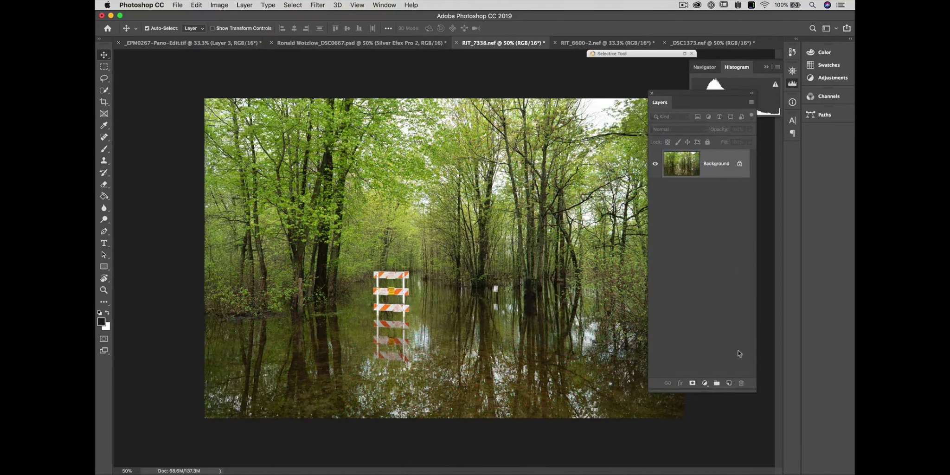
pyautogui.click(684, 54)
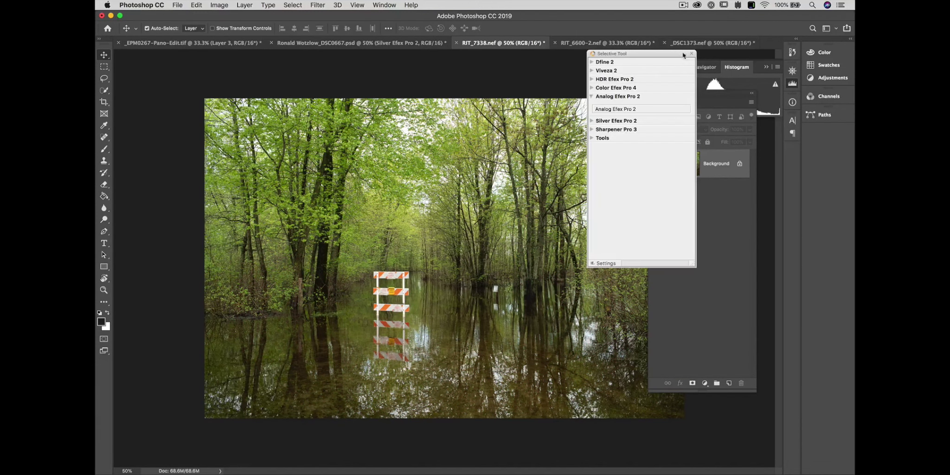
pyautogui.click(622, 110)
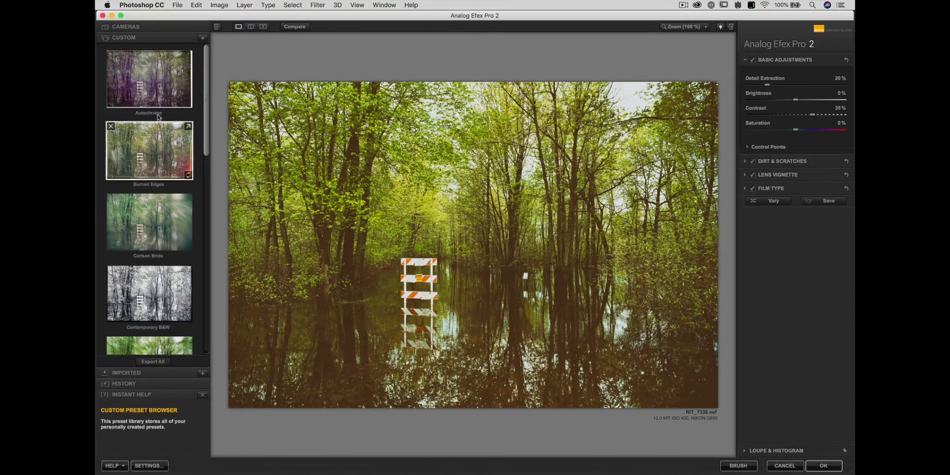
# Switch from the custom presets to the cameras and choose Camera Kit to build a camera
pyautogui.click(168, 28)
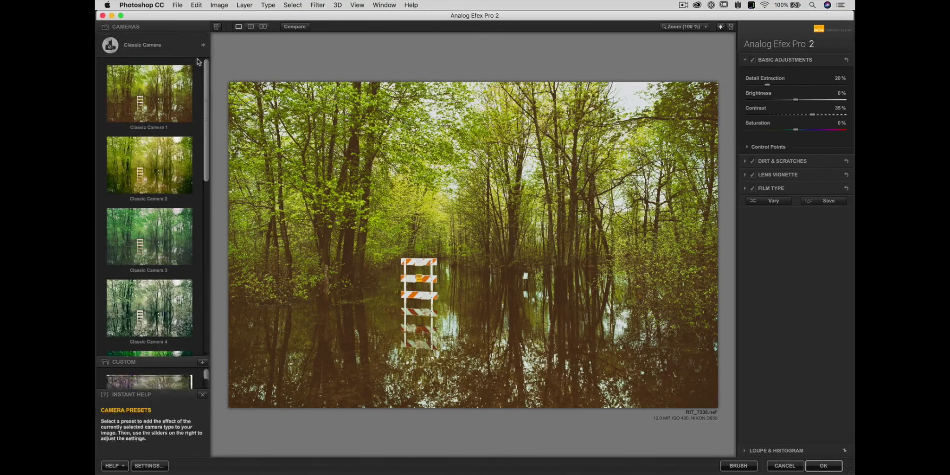
pyautogui.click(203, 46)
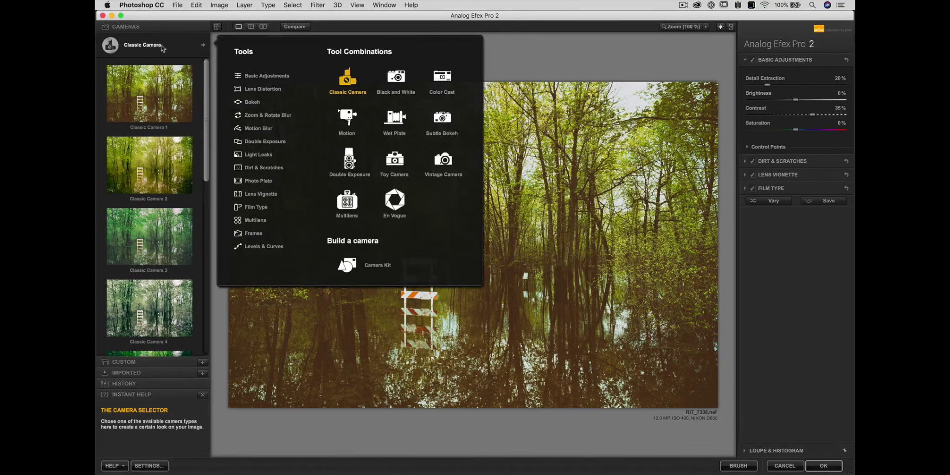
pyautogui.click(351, 271)
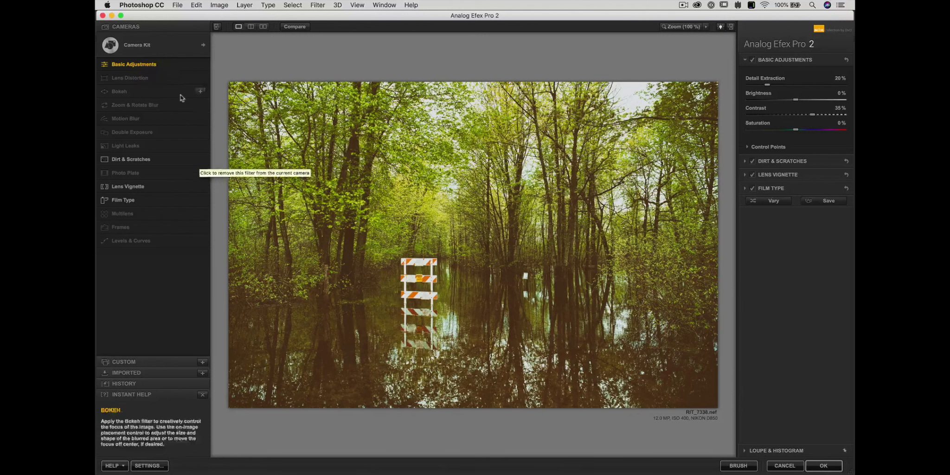
# Add the Lens Distortion filter to the camera kit and turn off Film Type, Lens Vignette, and Dirt & Scratches
pyautogui.click(200, 78)
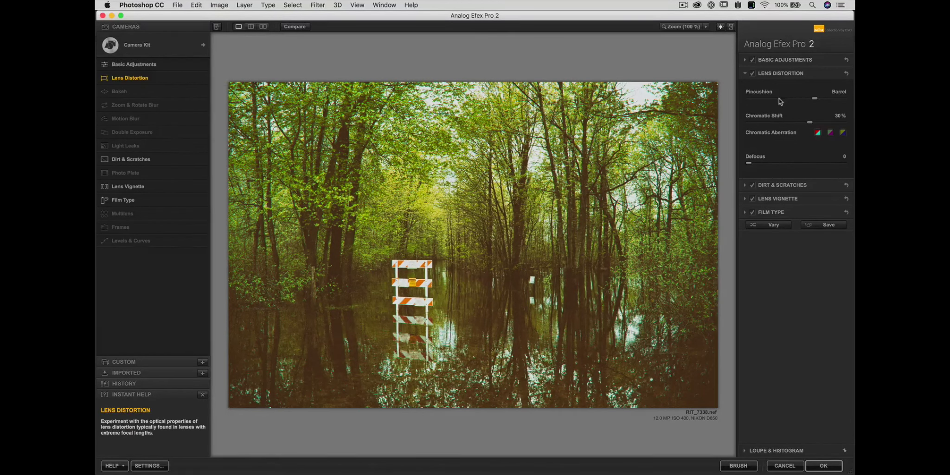
pyautogui.click(752, 212)
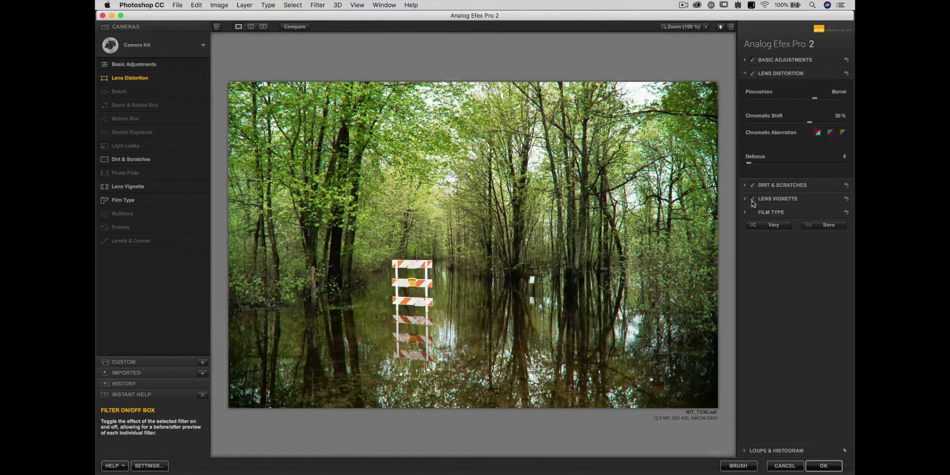
pyautogui.click(752, 199)
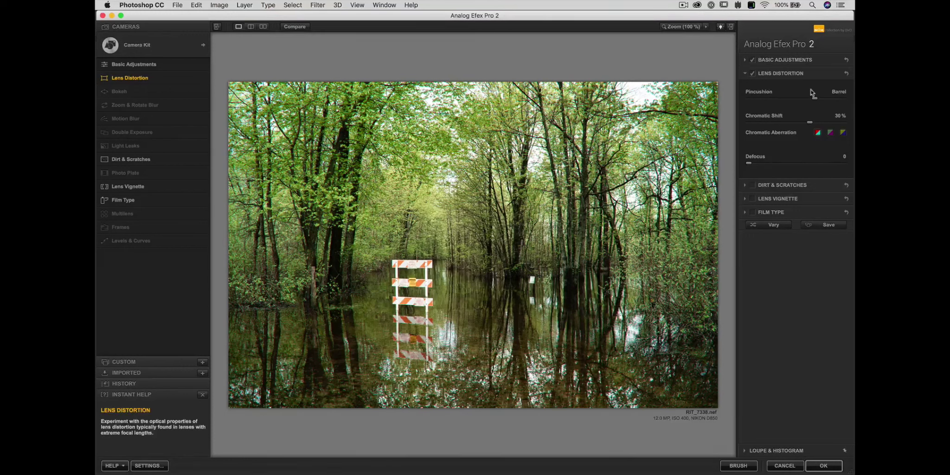
# Try maximum pincushion distortion on the forest photo, and ease it back to a moderate pincushion
pyautogui.moveTo(815, 98); pyautogui.dragTo(729, 101)
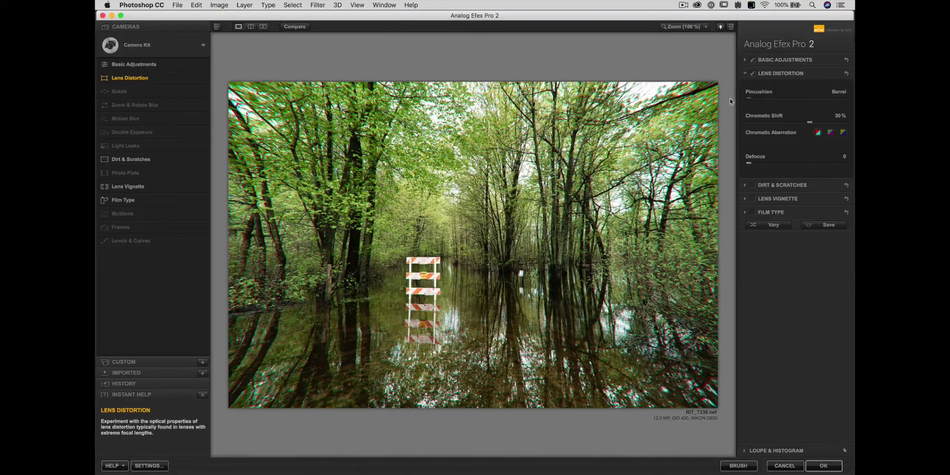
pyautogui.moveTo(748, 98); pyautogui.dragTo(780, 100)
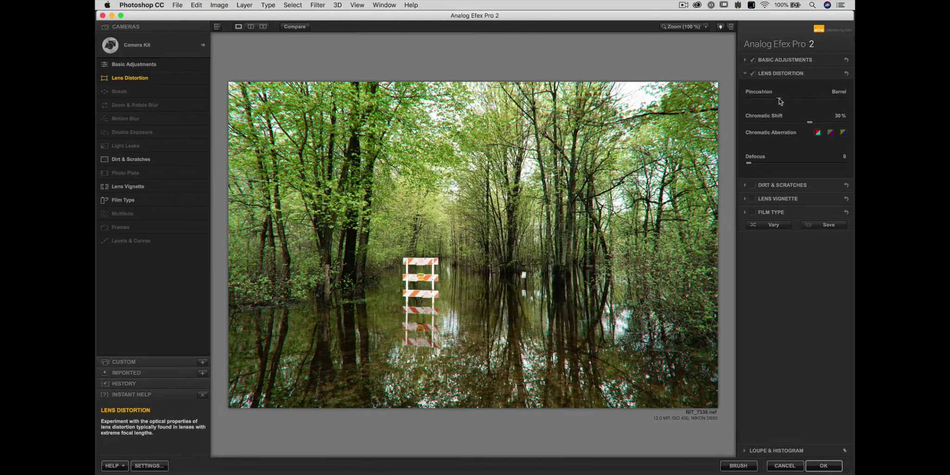
# Try a Chromatic Shift of 100% and inspect the color fringing at 200% zoom
pyautogui.moveTo(809, 122); pyautogui.dragTo(853, 123)
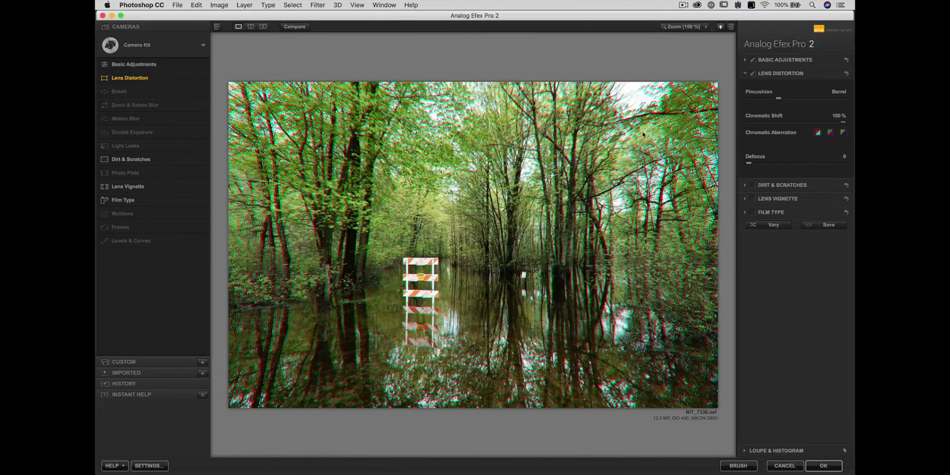
pyautogui.press('super+plus')
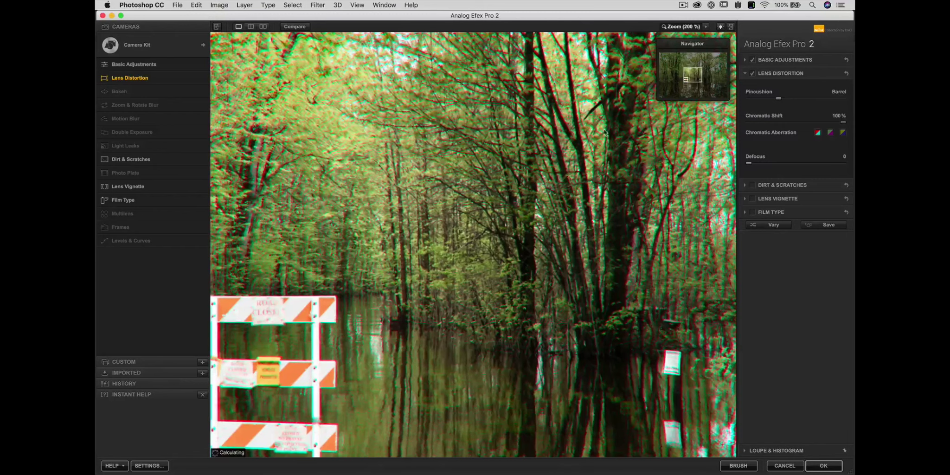
pyautogui.moveTo(694, 79)
pyautogui.mouseDown()
pyautogui.moveTo(726, 58)
pyautogui.moveTo(686, 84)
pyautogui.mouseUp()
pyautogui.press('space')
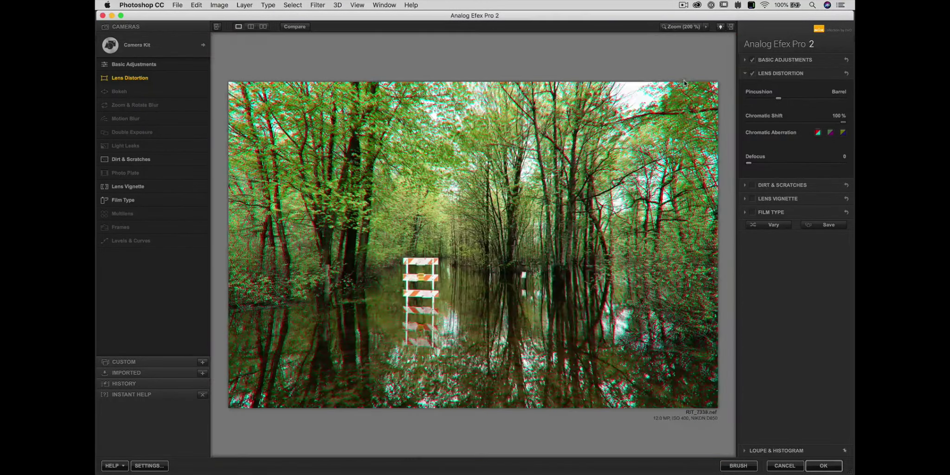
# Set the Chromatic Shift to -1% and move the lens distortion slightly further toward pincushion
pyautogui.click(794, 123)
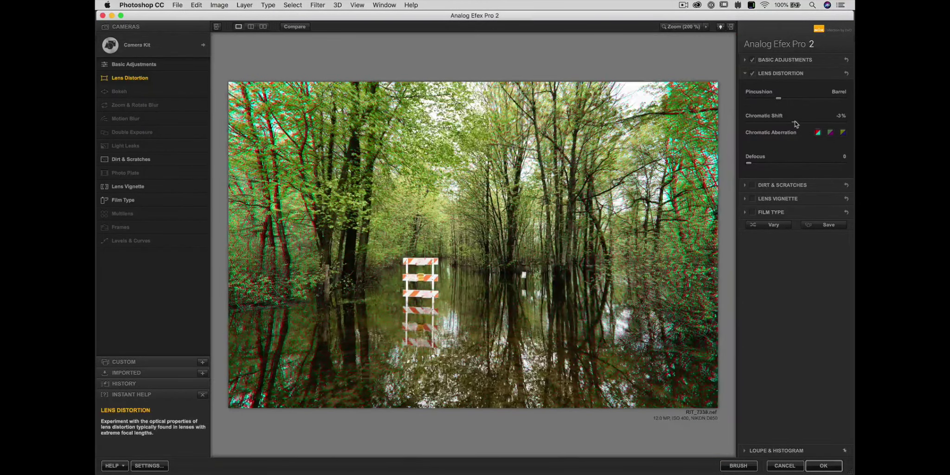
pyautogui.moveTo(795, 123); pyautogui.dragTo(773, 99)
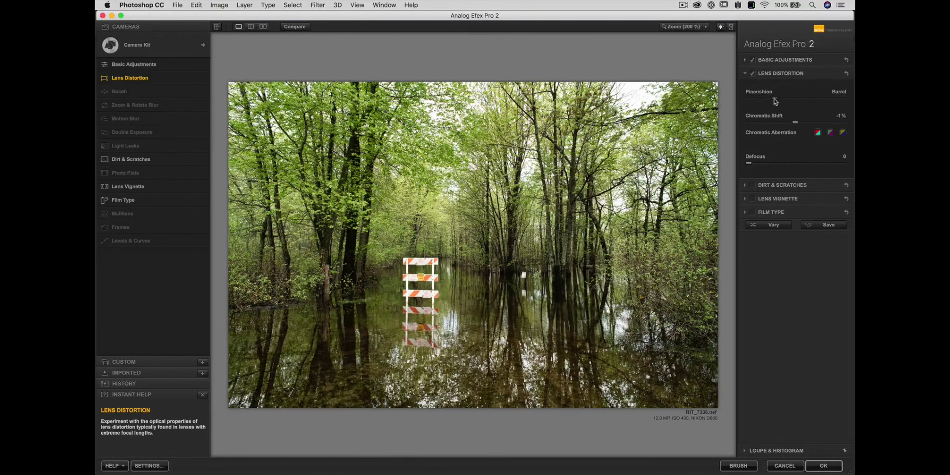
# Compare the photo with and without Lens Distortion, leave the filter on, and increase the pincushion a little more
pyautogui.click(752, 74)
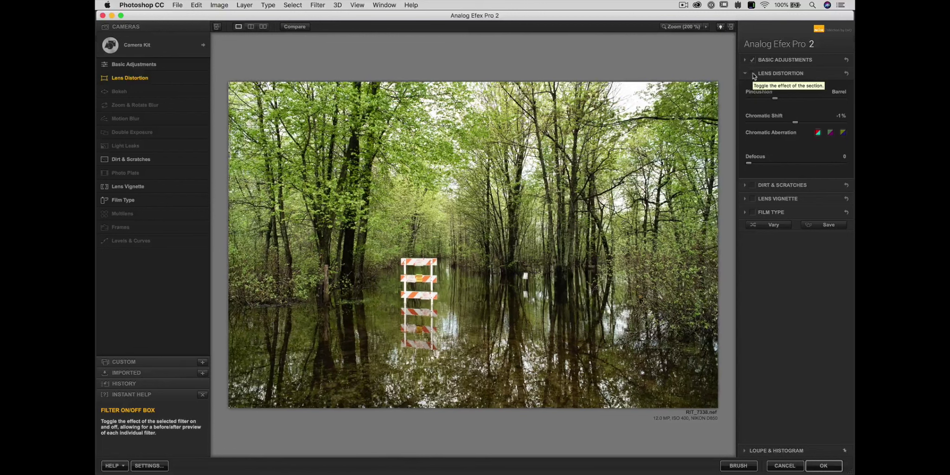
pyautogui.click(753, 75)
pyautogui.click(752, 74)
pyautogui.click(752, 74)
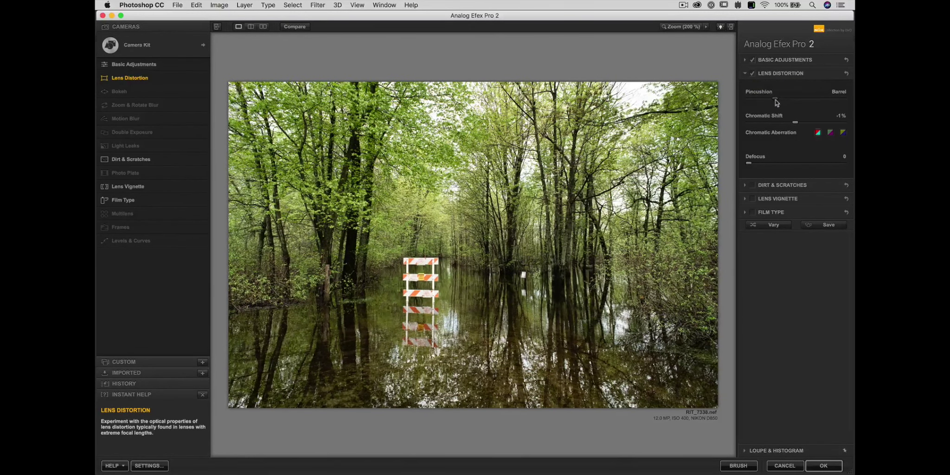
pyautogui.moveTo(771, 102); pyautogui.dragTo(768, 101)
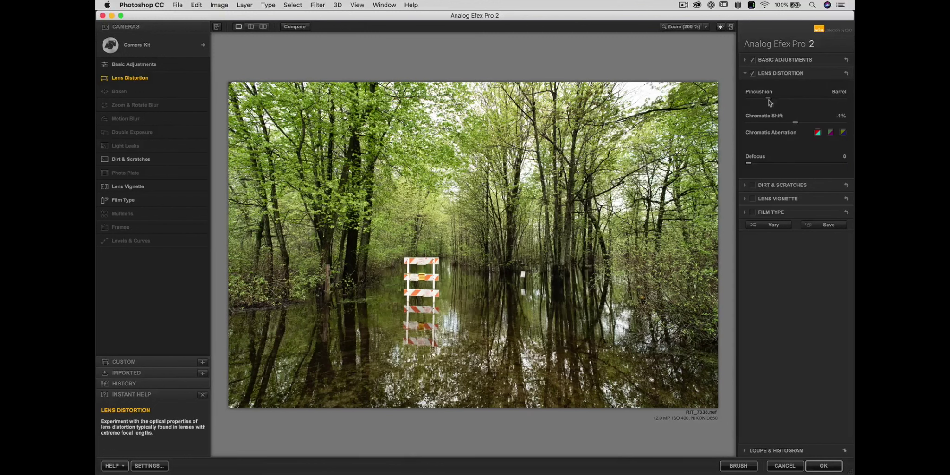
# Turn on Dirt & Scratches, add Photo Plate and Levels & Curves to the camera kit, and remove Lens Vignette and Film Type
pyautogui.click(765, 185)
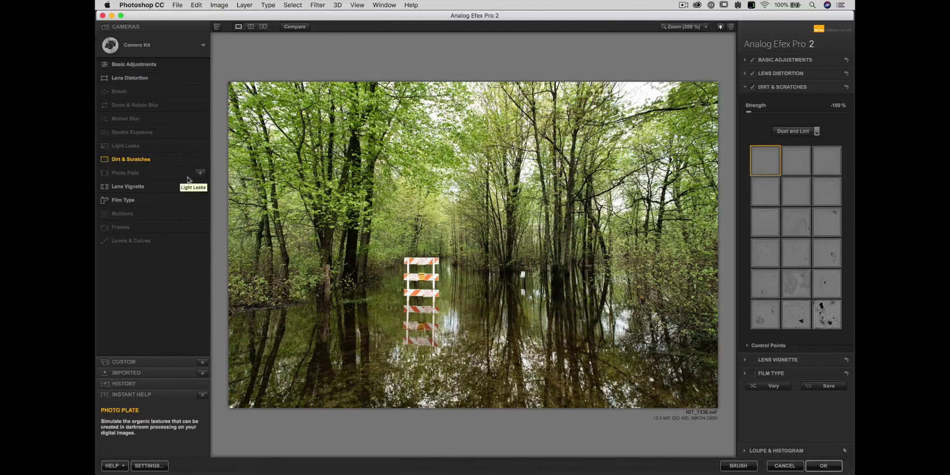
pyautogui.click(203, 173)
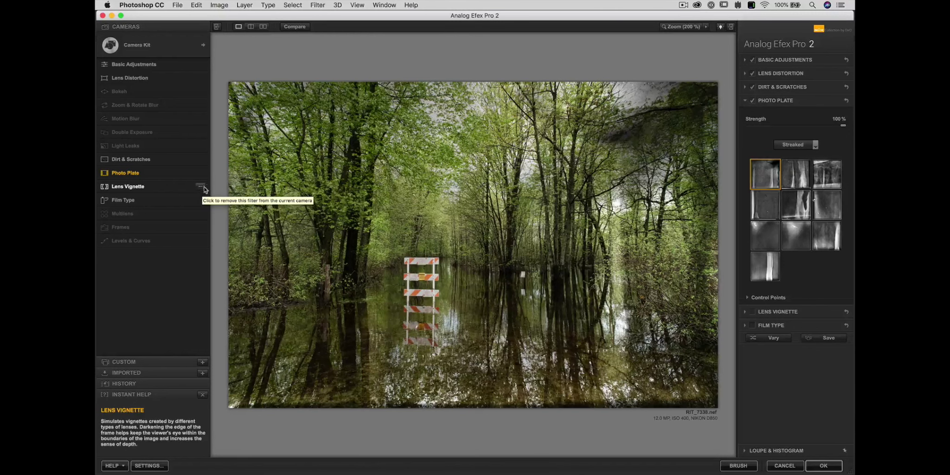
pyautogui.click(201, 188)
pyautogui.click(200, 200)
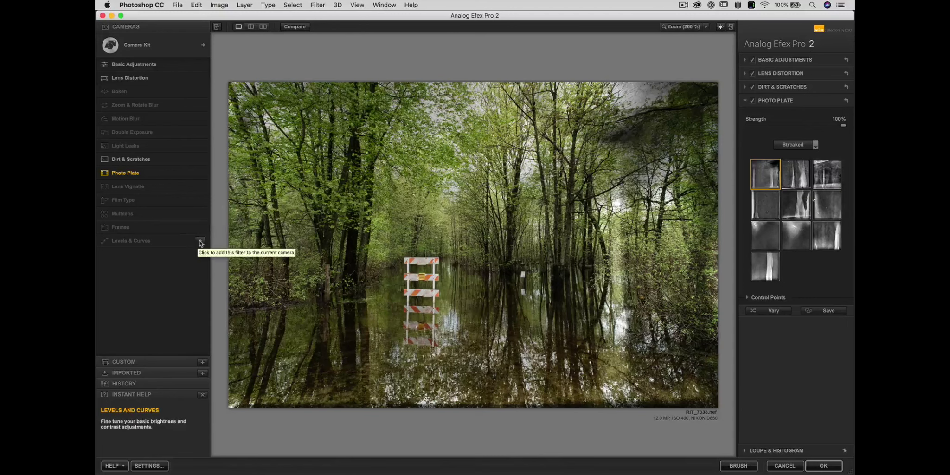
pyautogui.click(200, 241)
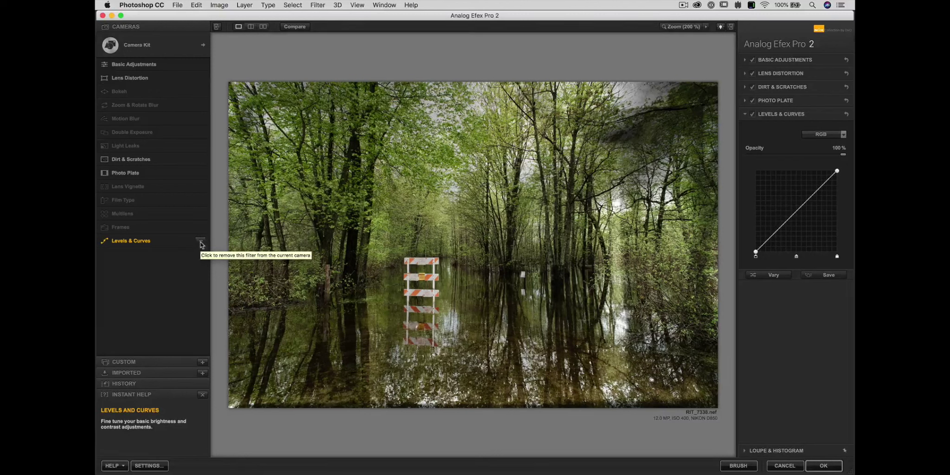
# Turn off Photo Plate and Levels & Curves, and try the third Scratches texture at 100% strength in Dirt & Scratches
pyautogui.click(751, 113)
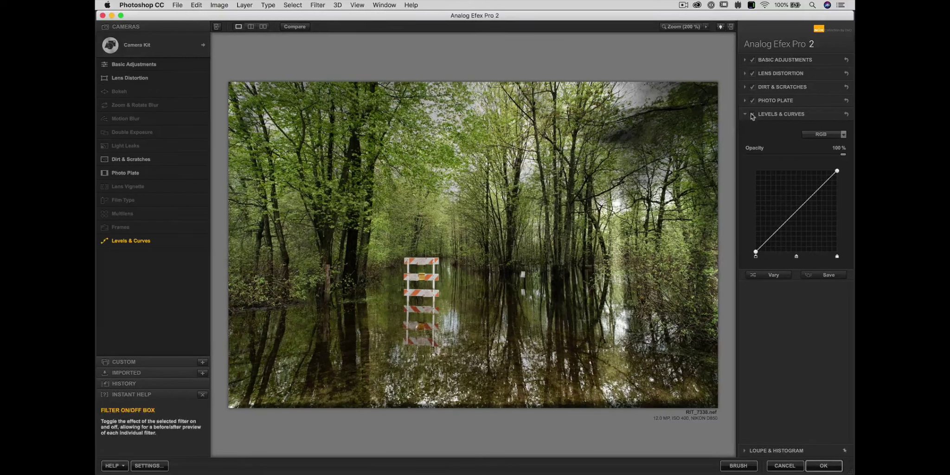
pyautogui.click(760, 88)
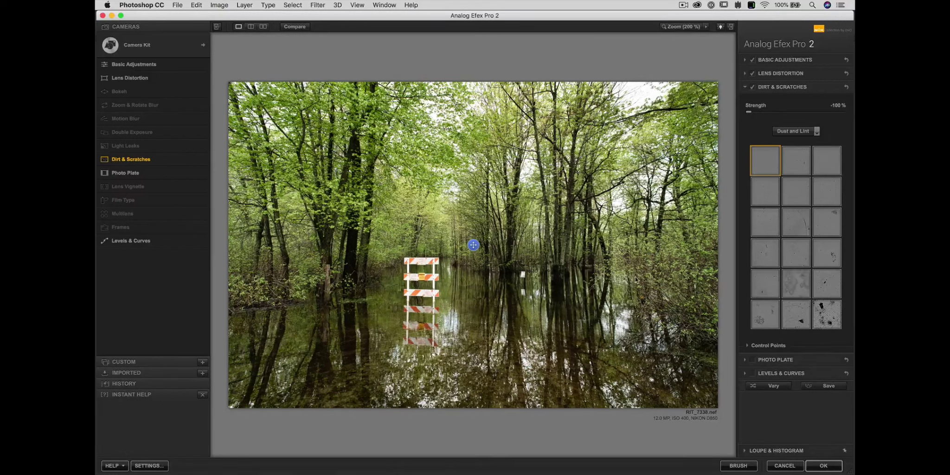
pyautogui.click(785, 132)
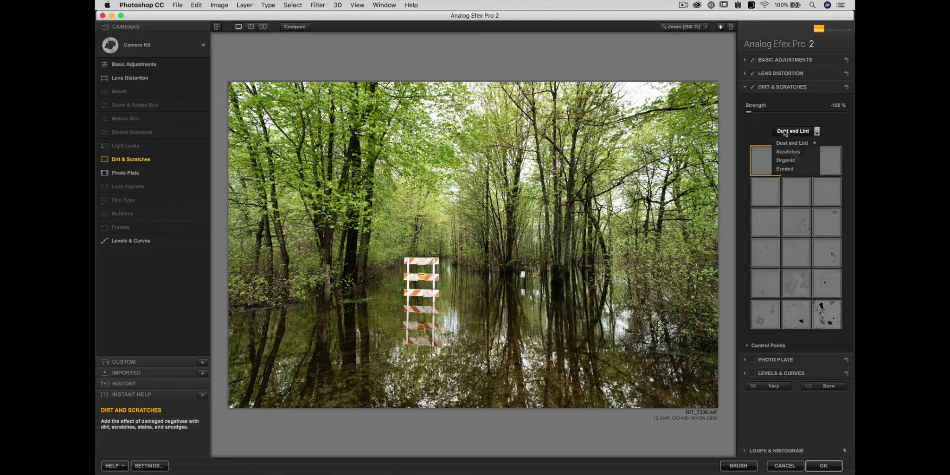
pyautogui.click(785, 155)
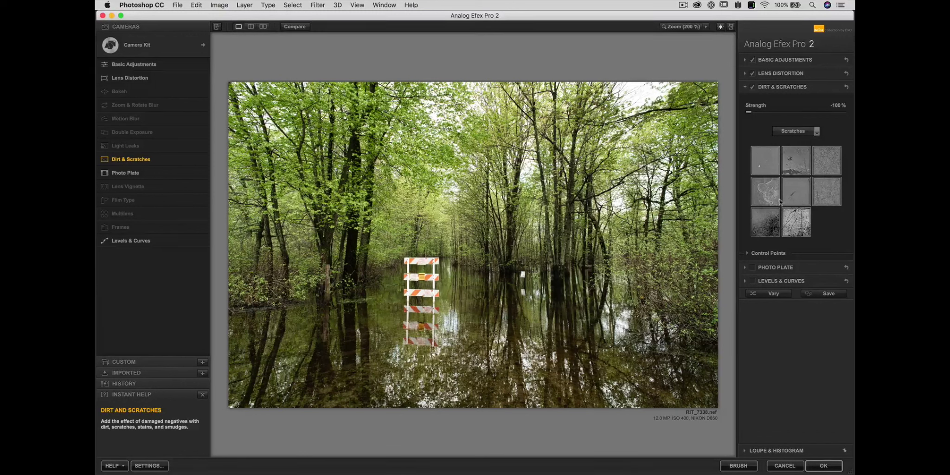
pyautogui.click(830, 169)
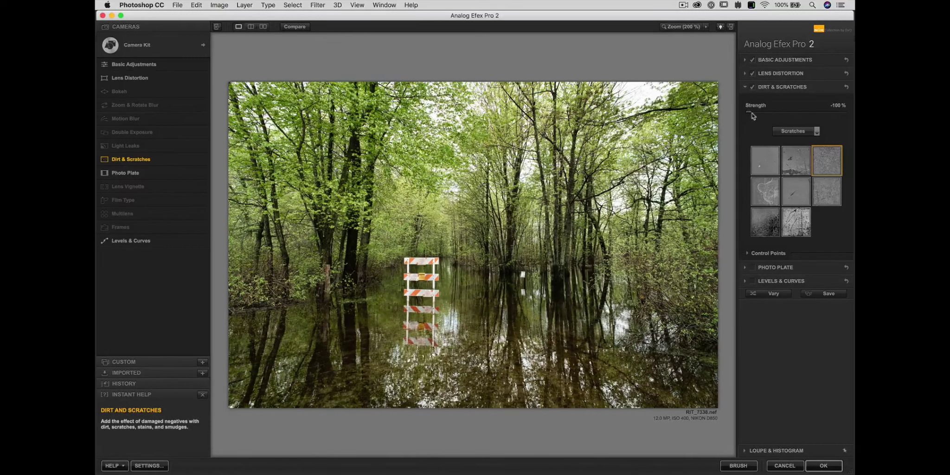
pyautogui.moveTo(748, 112); pyautogui.dragTo(852, 108)
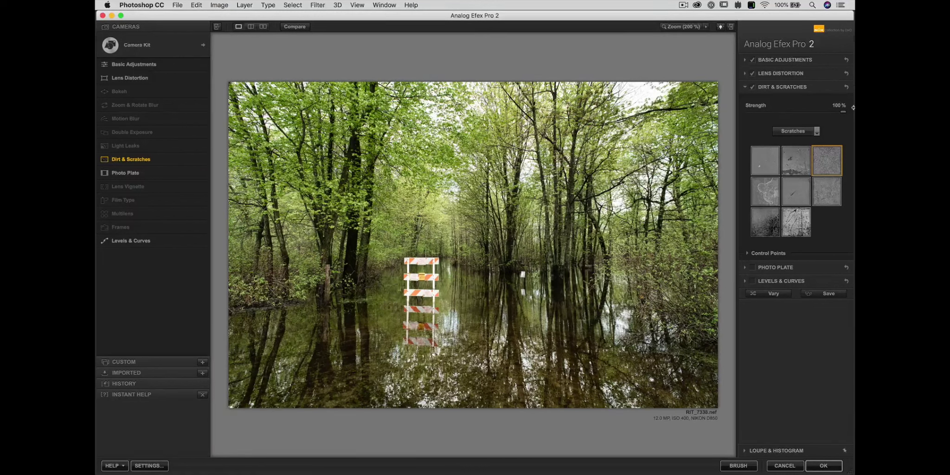
# Switch to the curly Scratches texture, compare the photo with and without Dirt & Scratches, and set the strength to -66%
pyautogui.click(765, 191)
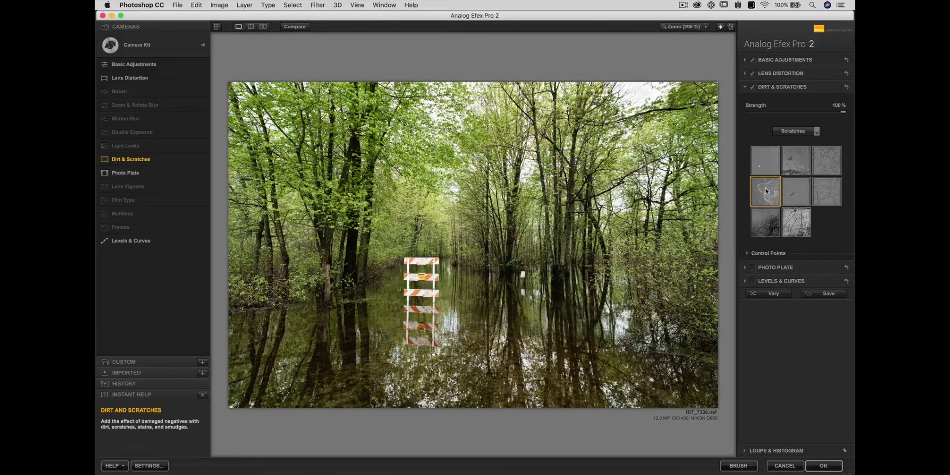
pyautogui.click(752, 88)
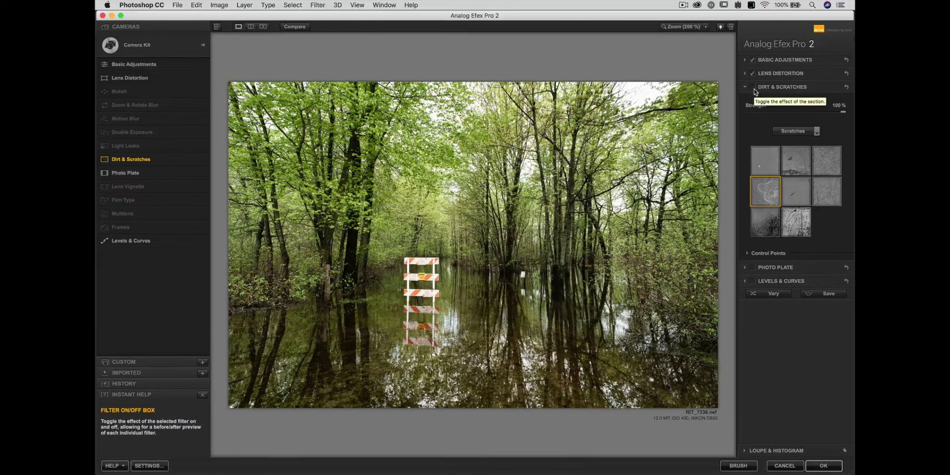
pyautogui.click(753, 88)
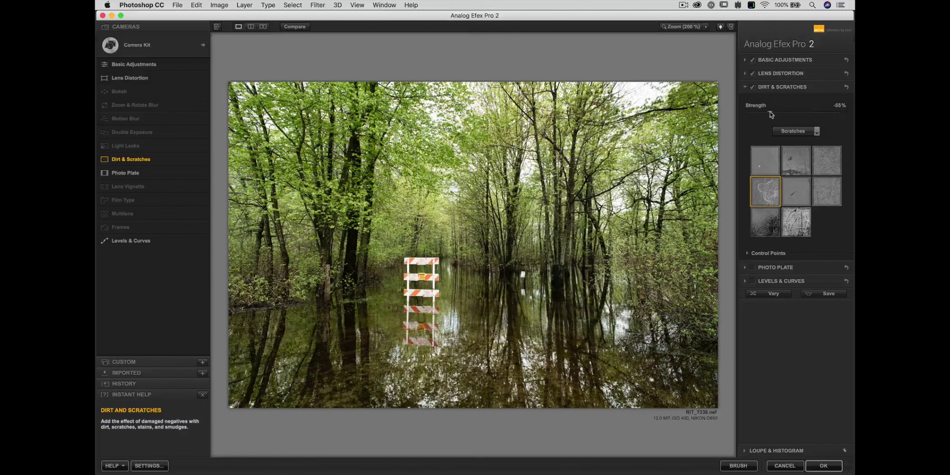
pyautogui.moveTo(766, 115)
pyautogui.mouseDown()
pyautogui.moveTo(811, 111)
pyautogui.moveTo(764, 115)
pyautogui.mouseUp()
# Try the last Eroded texture, switch to the spotted one in the middle of the third row, and set the strength to 46%
pyautogui.click(792, 130)
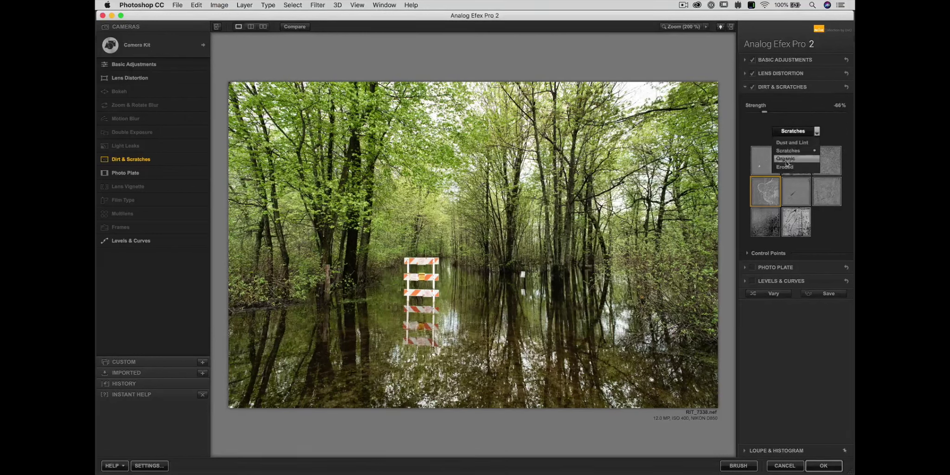
pyautogui.click(784, 167)
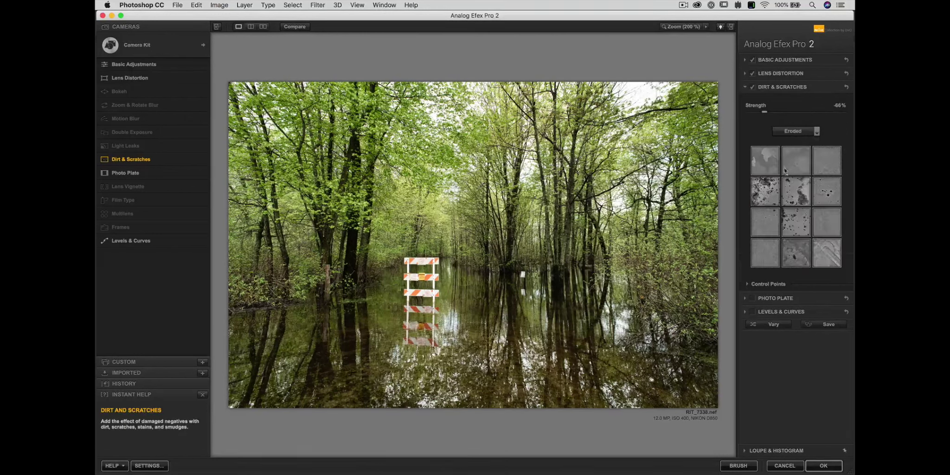
pyautogui.click(823, 258)
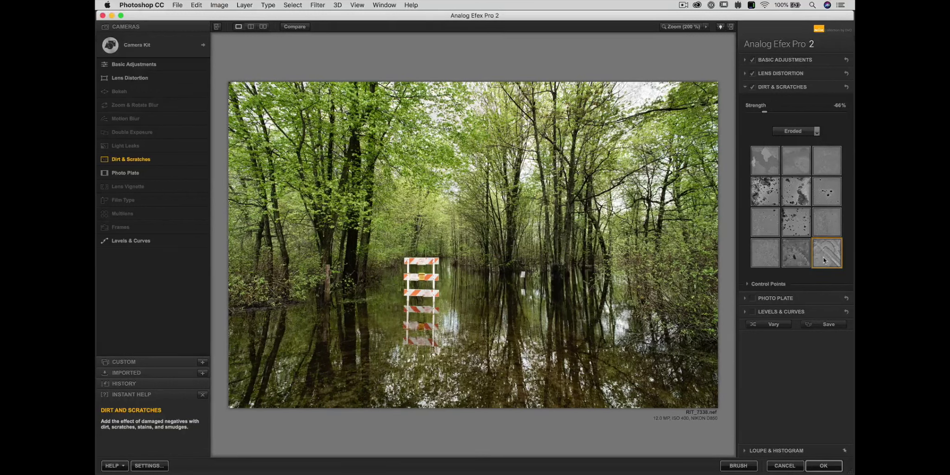
pyautogui.click(789, 218)
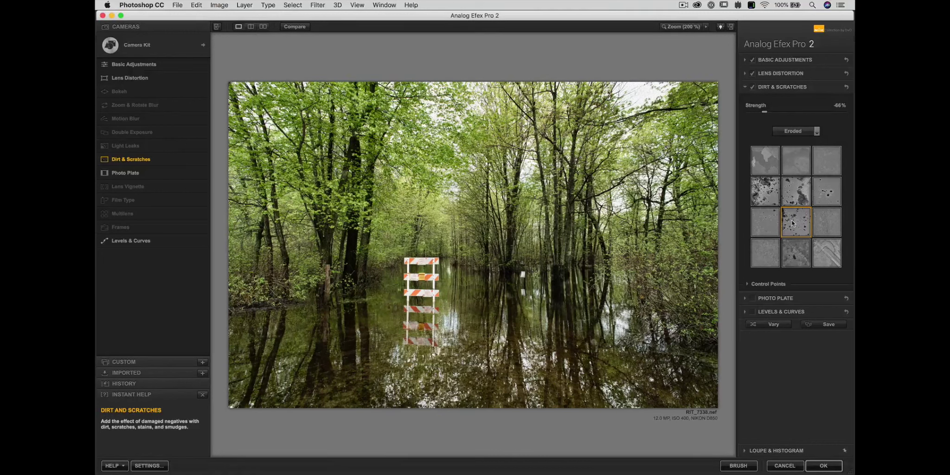
pyautogui.click(816, 114)
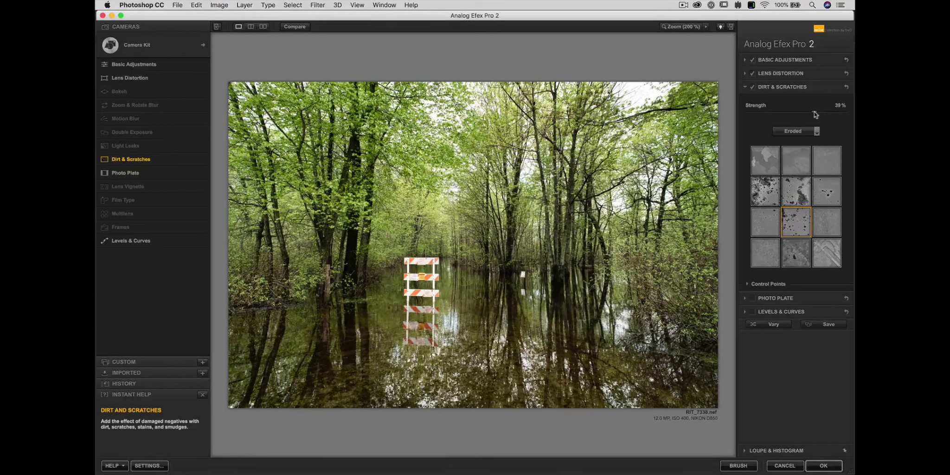
pyautogui.moveTo(815, 114)
pyautogui.mouseDown()
pyautogui.moveTo(778, 115)
pyautogui.moveTo(810, 115)
pyautogui.mouseUp()
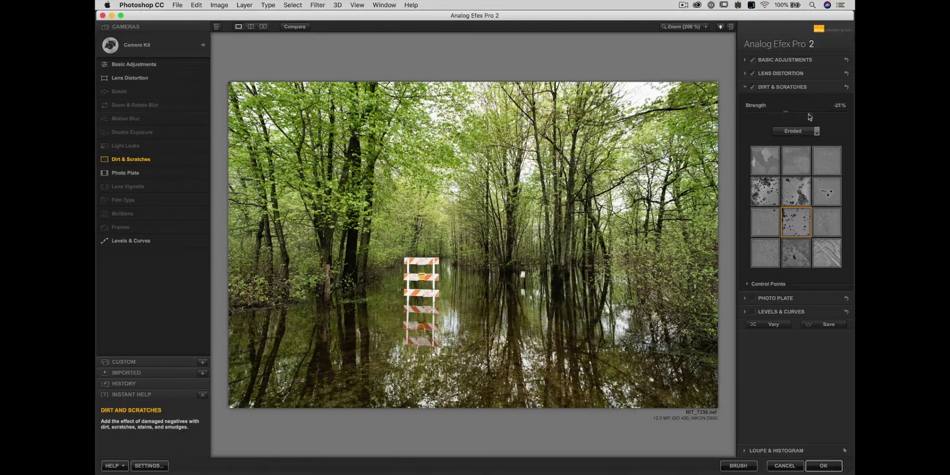
pyautogui.click(818, 115)
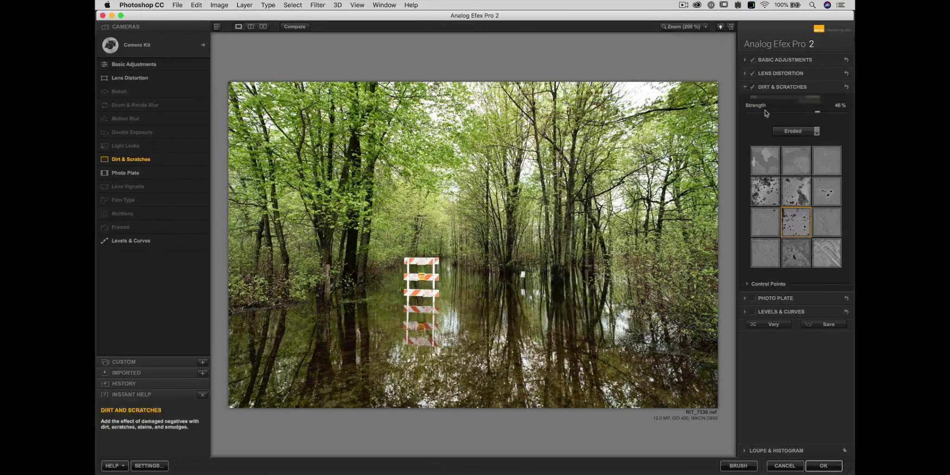
# Turn on Photo Plate and try the second Streaked texture and the third one in the second row
pyautogui.click(772, 298)
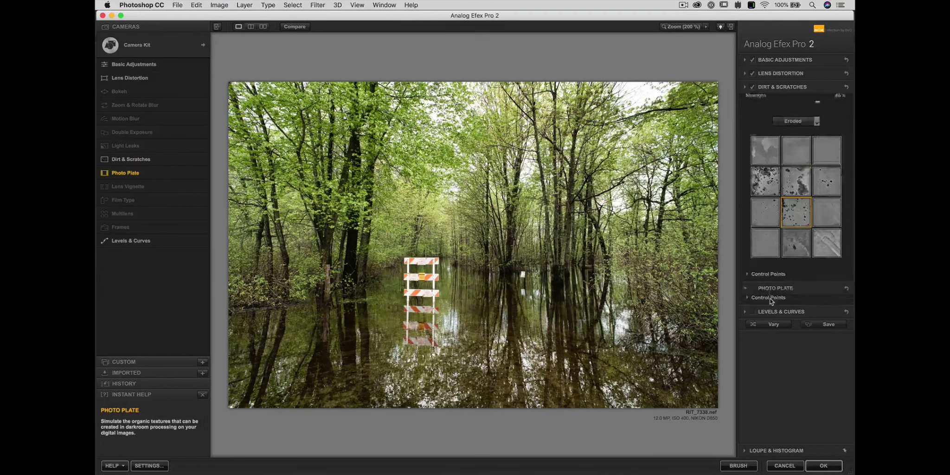
pyautogui.click(752, 102)
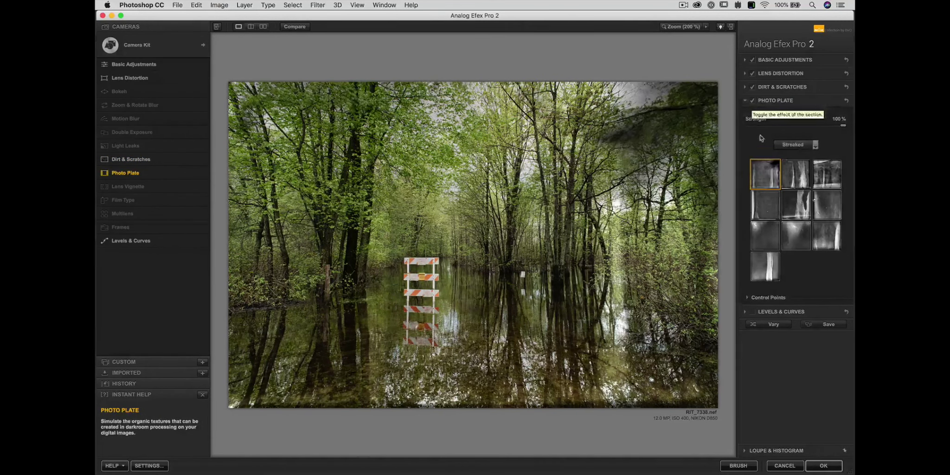
pyautogui.click(795, 180)
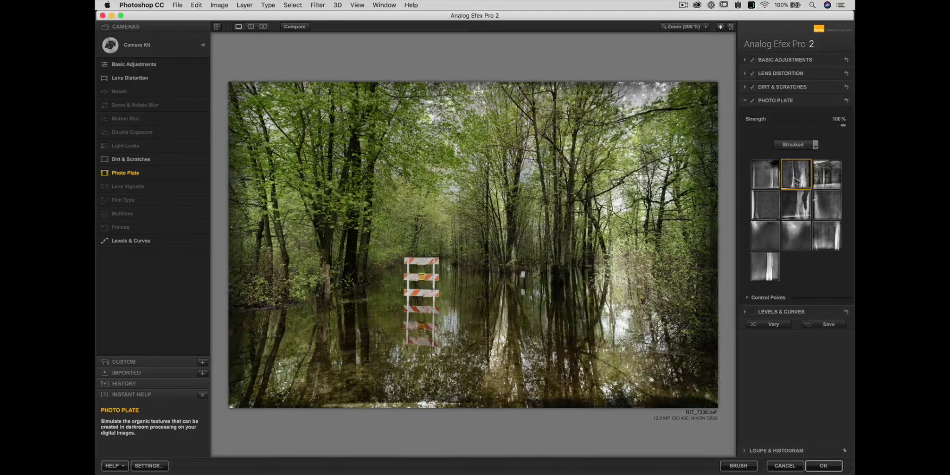
pyautogui.click(826, 207)
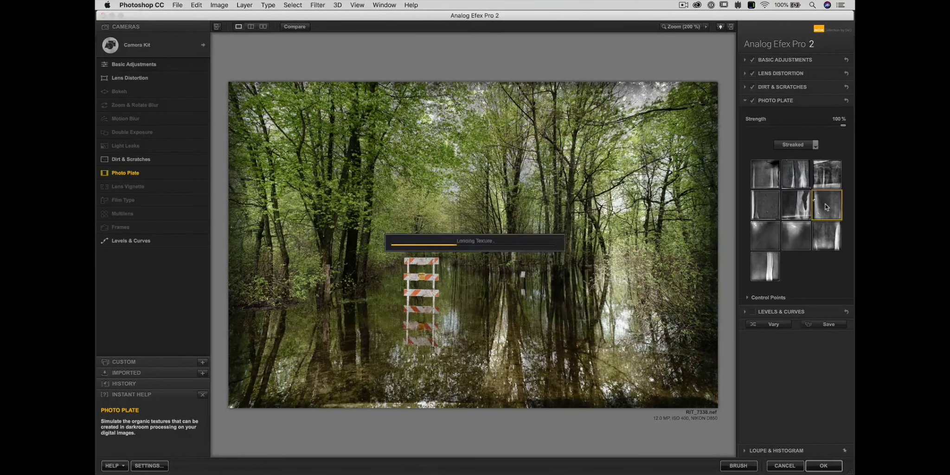
# Change the Photo Plate to the first Concrete texture and adjust its strength
pyautogui.click(814, 145)
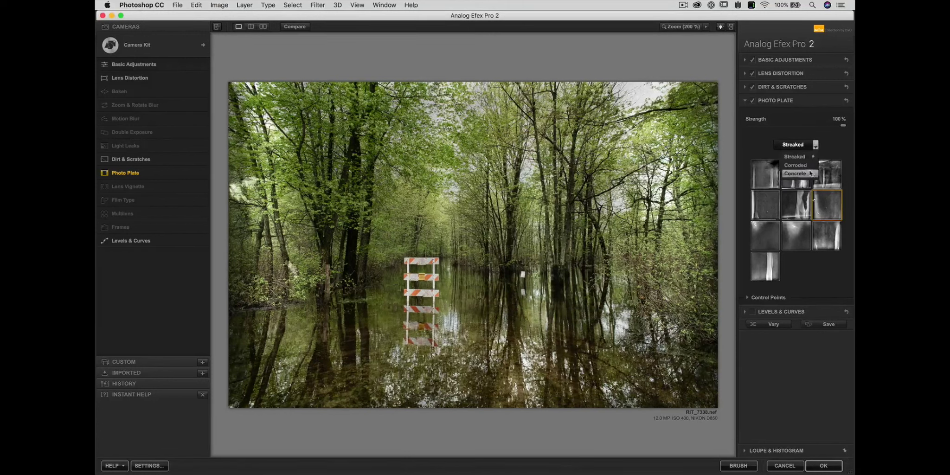
pyautogui.click(809, 174)
pyautogui.click(771, 176)
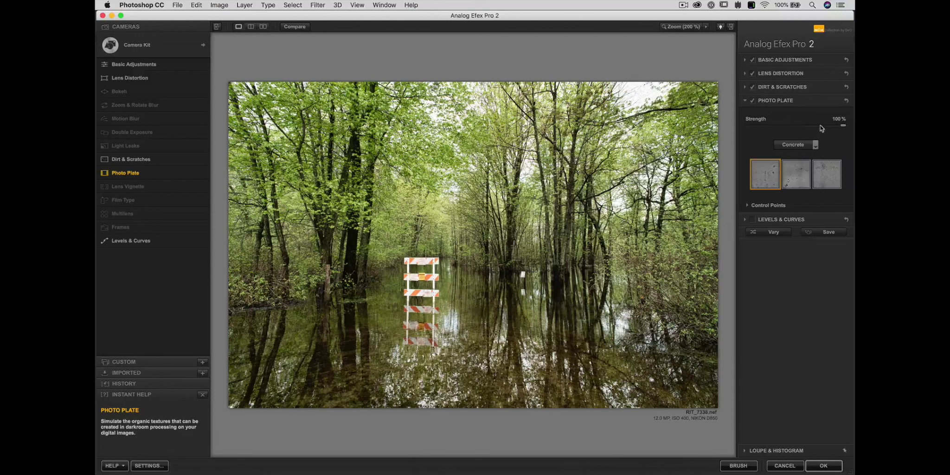
pyautogui.moveTo(821, 126)
pyautogui.mouseDown()
pyautogui.moveTo(769, 126)
pyautogui.moveTo(826, 126)
pyautogui.mouseUp()
# Turn on Levels & Curves, raise the RGB curve's midpoint slightly, and anchor the shadows with a second point
pyautogui.click(753, 221)
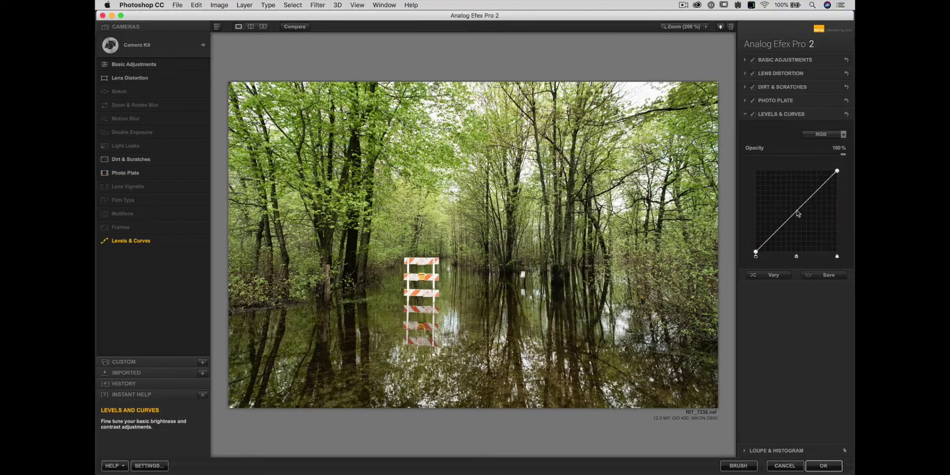
pyautogui.moveTo(796, 212); pyautogui.dragTo(796, 206)
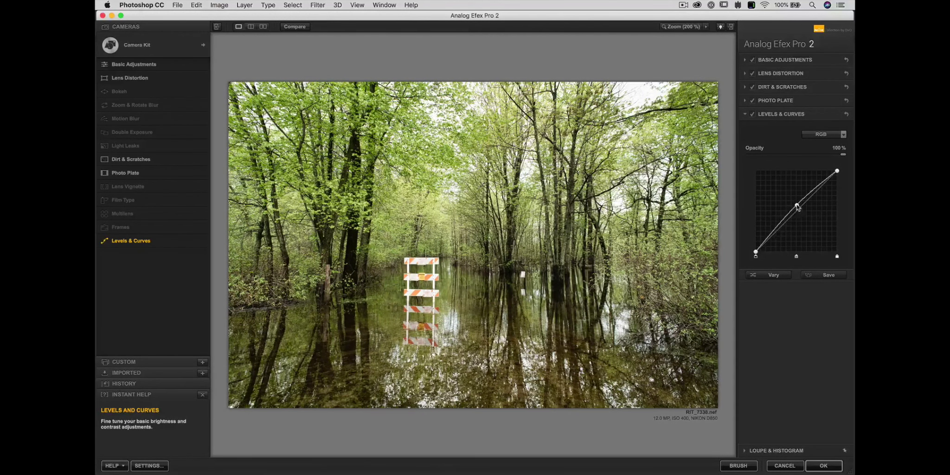
pyautogui.click(768, 239)
pyautogui.moveTo(768, 239); pyautogui.dragTo(769, 239)
# In Basic Adjustments, set Detail Extraction to 26%, Brightness to -5% and Saturation to 28%
pyautogui.click(775, 60)
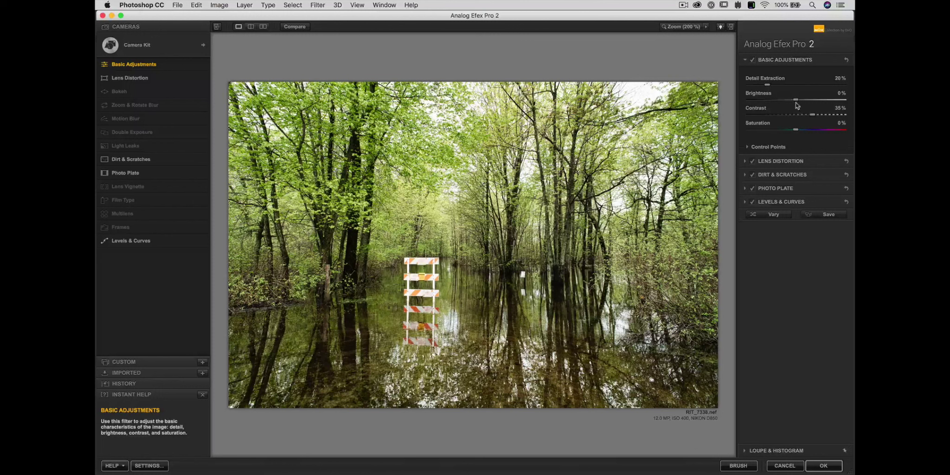
pyautogui.moveTo(796, 105); pyautogui.dragTo(775, 88)
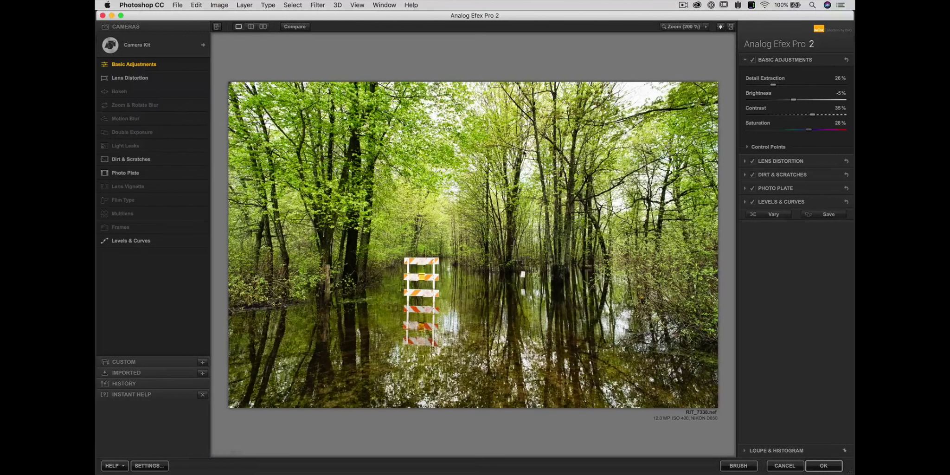
# Compare the adjusted forest photo with the original several times, ending on the edited version
pyautogui.click(289, 28)
pyautogui.click(289, 27)
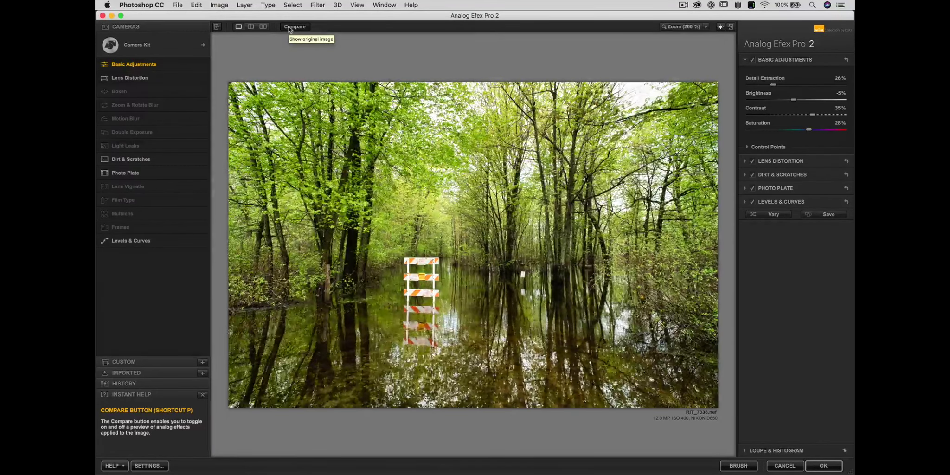
pyautogui.click(288, 27)
pyautogui.click(288, 27)
pyautogui.click(288, 28)
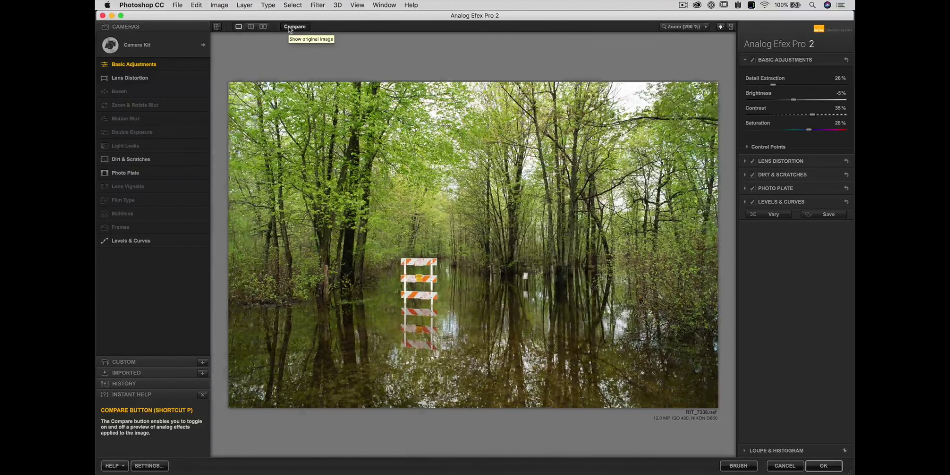
pyautogui.click(288, 27)
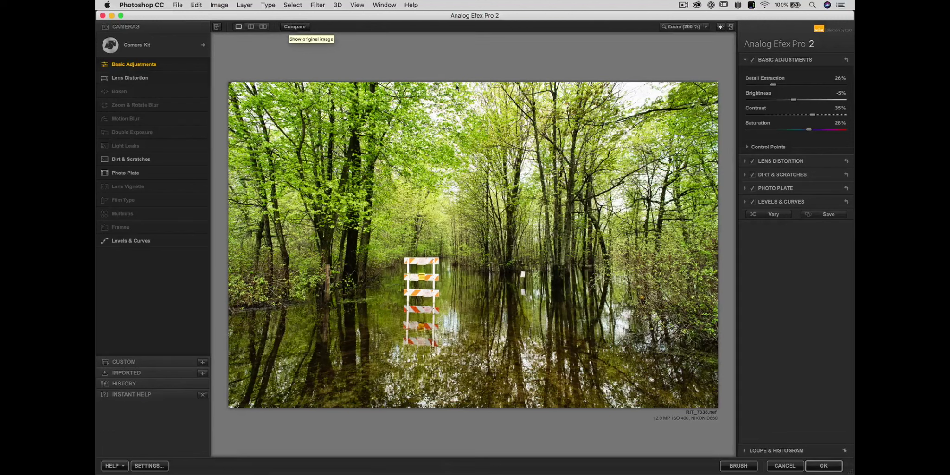
# Lower the white end of the RGB curve slightly and apply the Analog Efex Pro 2 effect to the photo
pyautogui.click(761, 202)
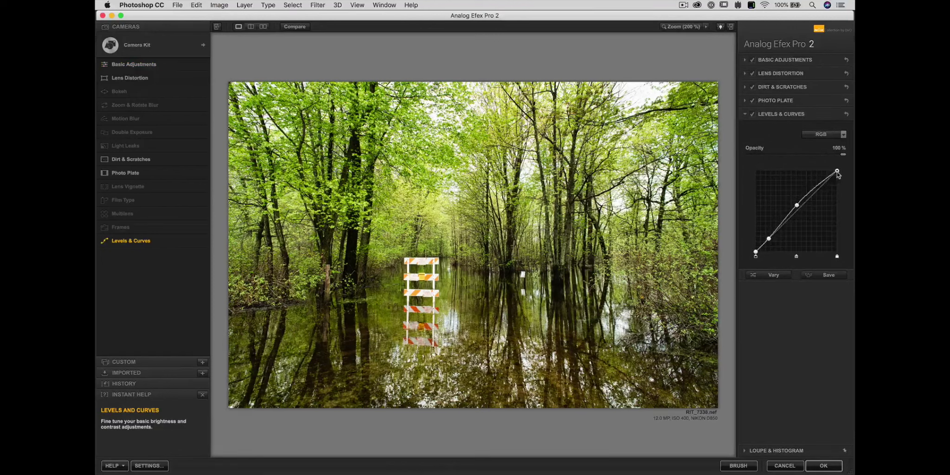
pyautogui.moveTo(836, 172); pyautogui.dragTo(837, 177)
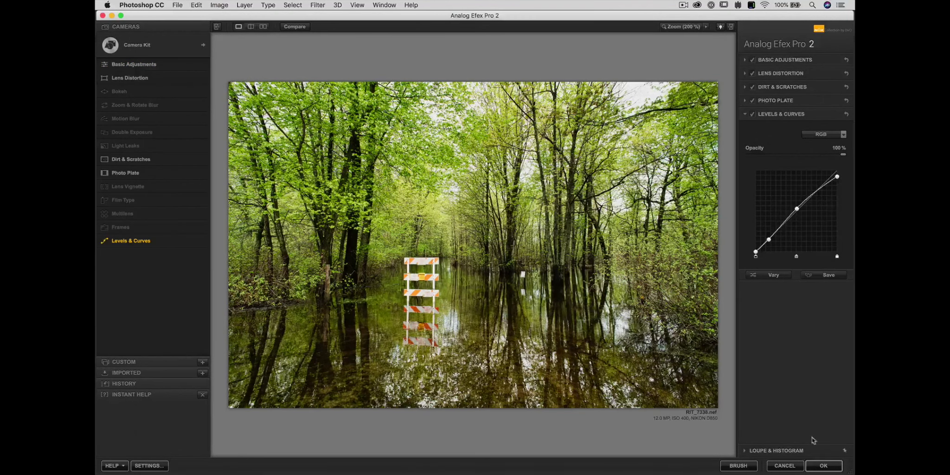
pyautogui.click(822, 465)
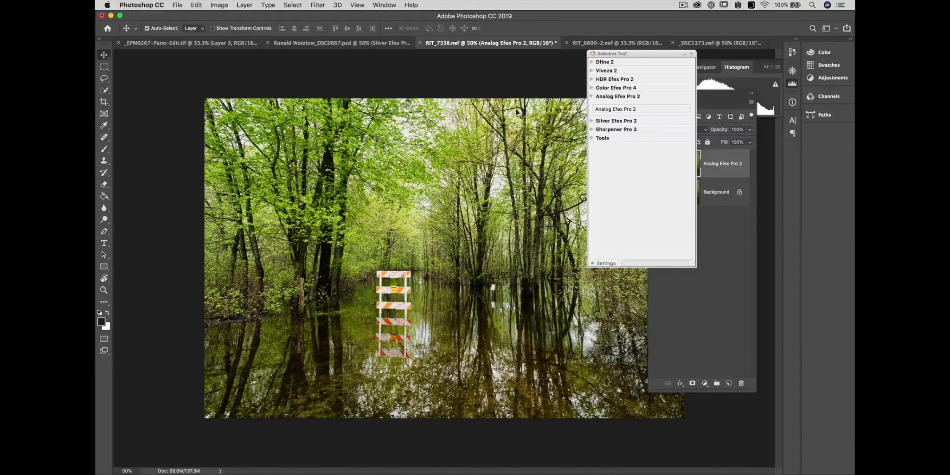
# Delete the forest photo's Analog Efex Pro 2 layer and open the RIT_6600-2.nef portrait in Analog Efex Pro 2
pyautogui.moveTo(703, 158); pyautogui.dragTo(741, 383)
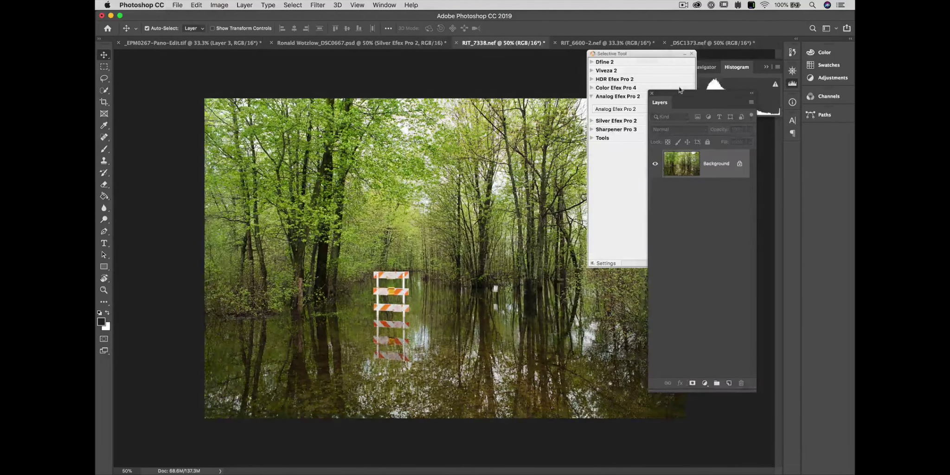
pyautogui.click(613, 43)
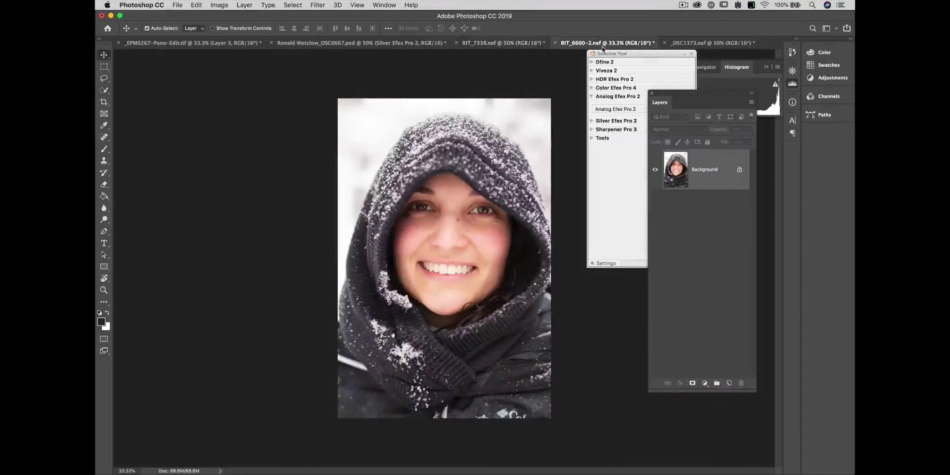
pyautogui.click(601, 109)
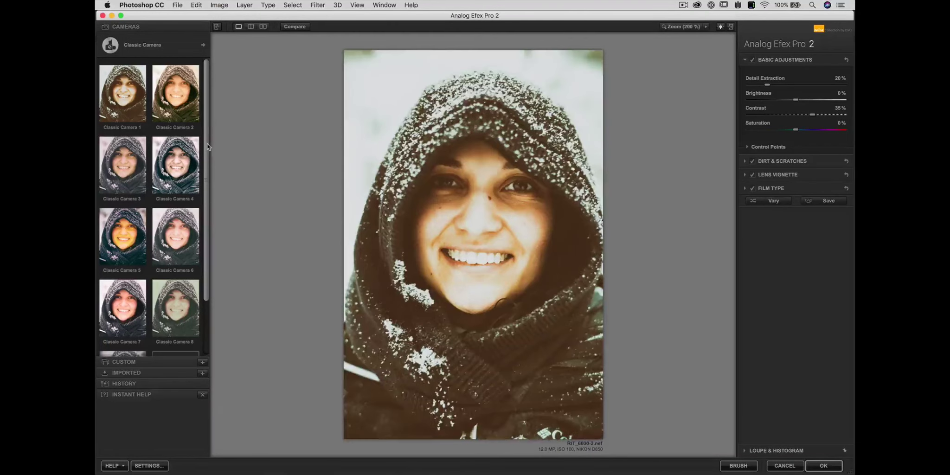
# Switch to Camera Kit, add the Bokeh, Light Leaks and Frames filters, and remove Film Type
pyautogui.click(202, 45)
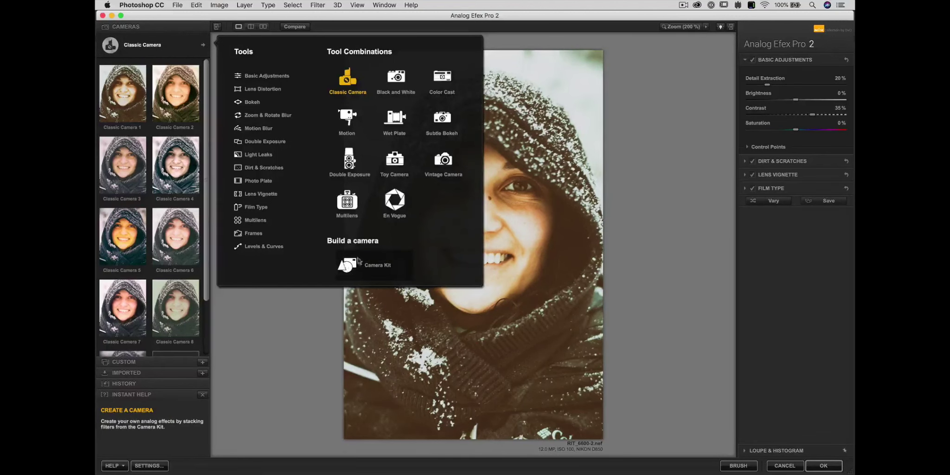
pyautogui.click(362, 272)
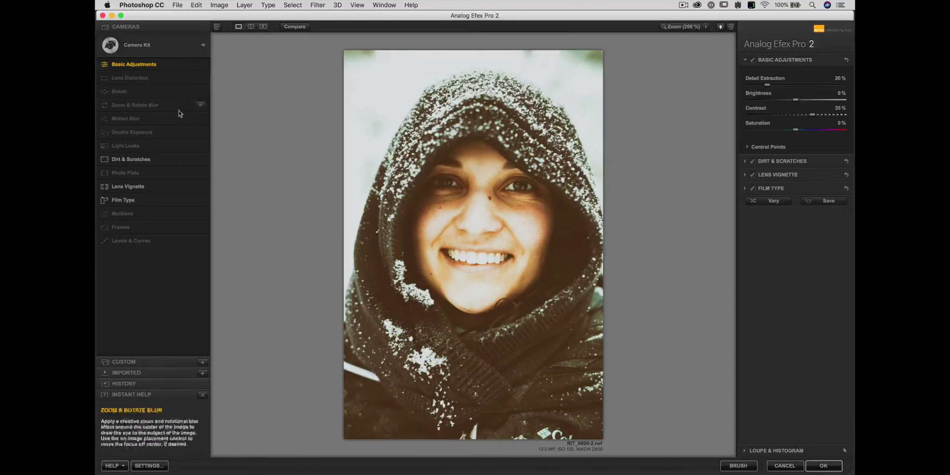
pyautogui.click(199, 91)
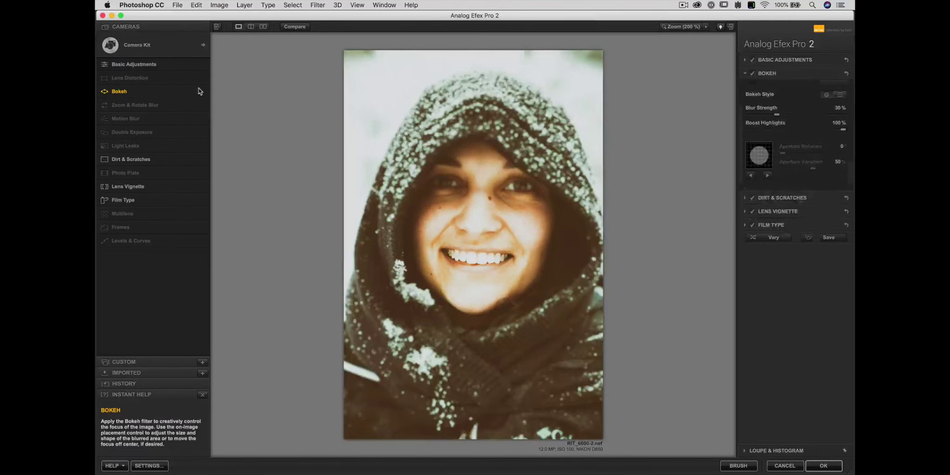
pyautogui.click(202, 146)
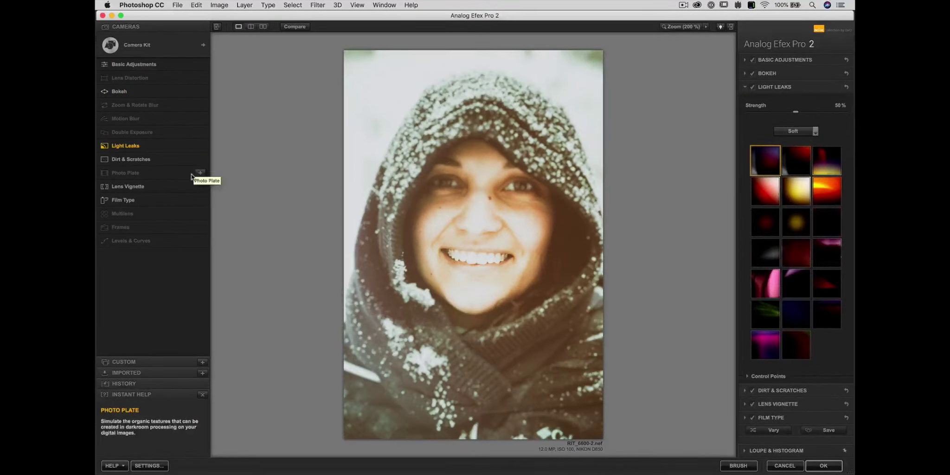
pyautogui.click(200, 227)
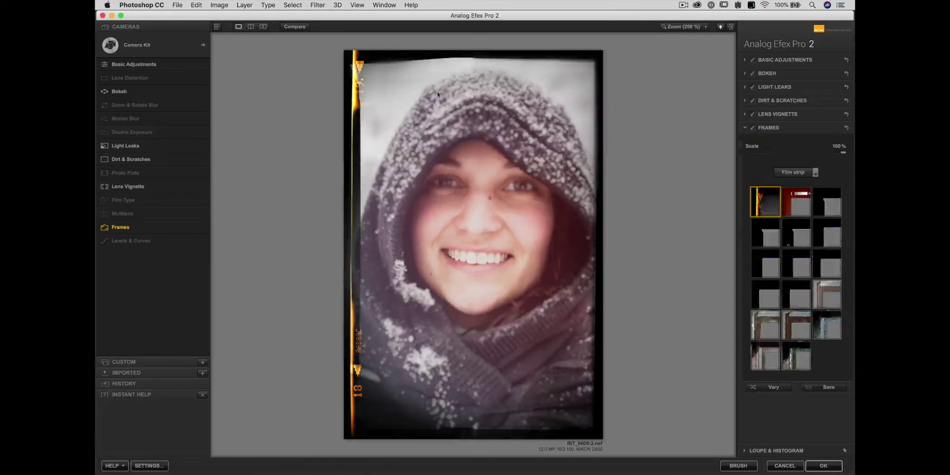
# Turn off Frames, Lens Vignette, Dirt & Scratches, Light Leaks and Bokeh, leaving only Basic Adjustments active
pyautogui.click(753, 127)
pyautogui.click(752, 114)
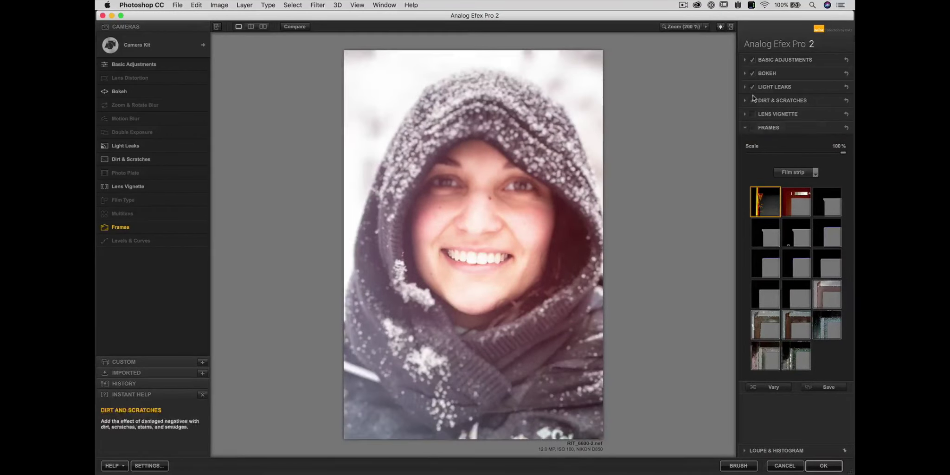
pyautogui.click(752, 86)
pyautogui.click(752, 73)
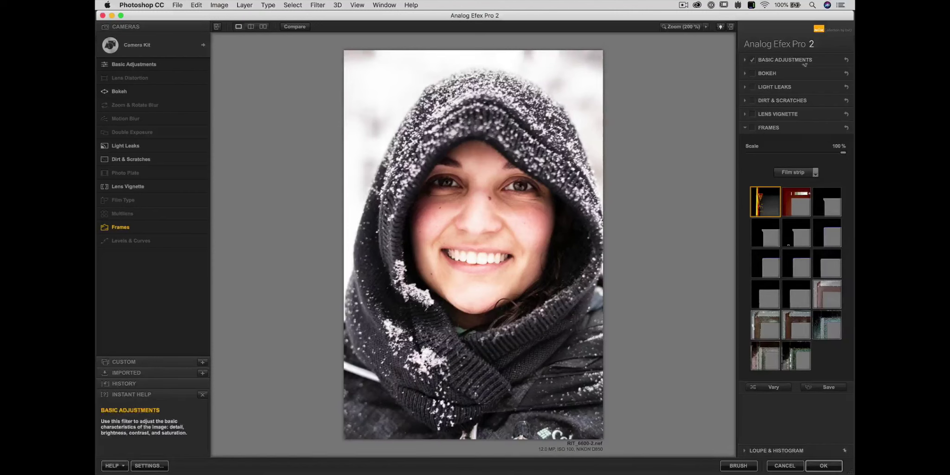
# In Basic Adjustments, set Detail Extraction to 4% and Contrast to 15%
pyautogui.click(790, 59)
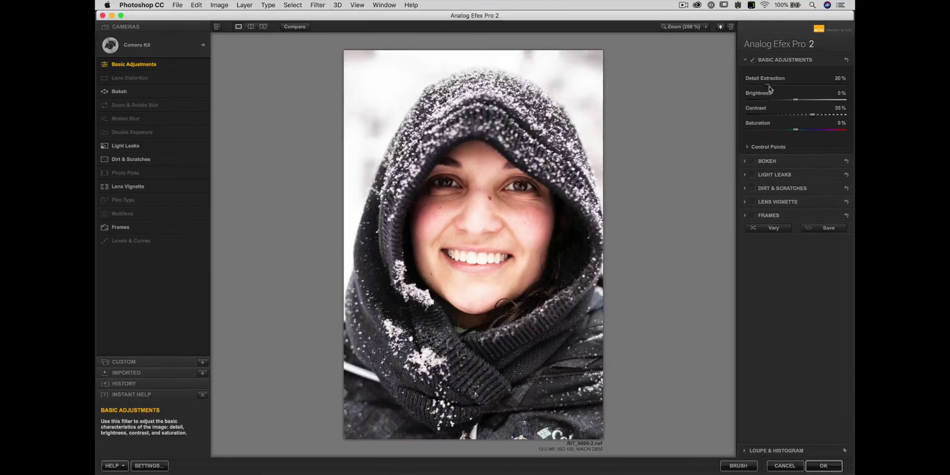
pyautogui.moveTo(769, 87); pyautogui.dragTo(754, 88)
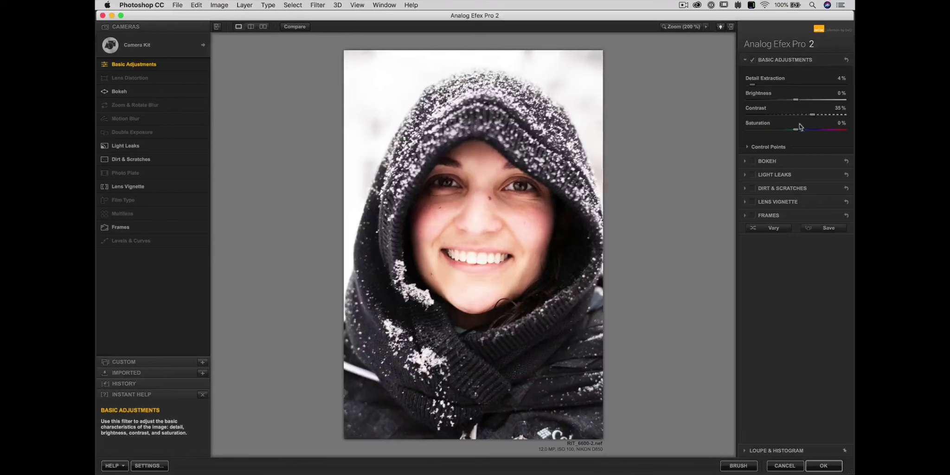
pyautogui.moveTo(813, 117); pyautogui.dragTo(803, 117)
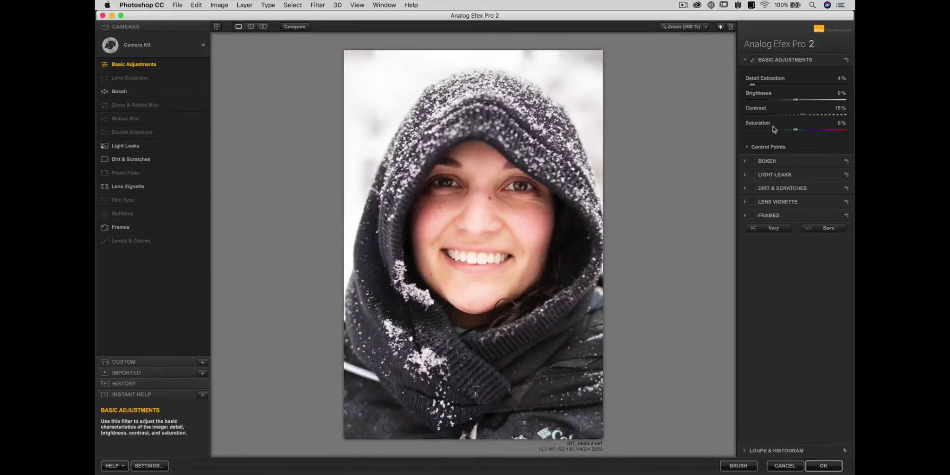
# Turn Bokeh back on and fit its focus area as a tall ellipse centred around the woman's face
pyautogui.click(752, 162)
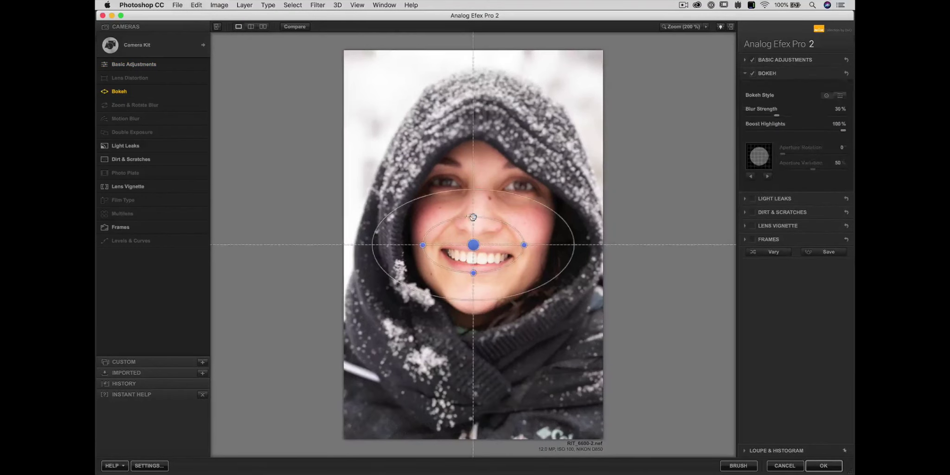
pyautogui.moveTo(472, 217); pyautogui.dragTo(473, 172)
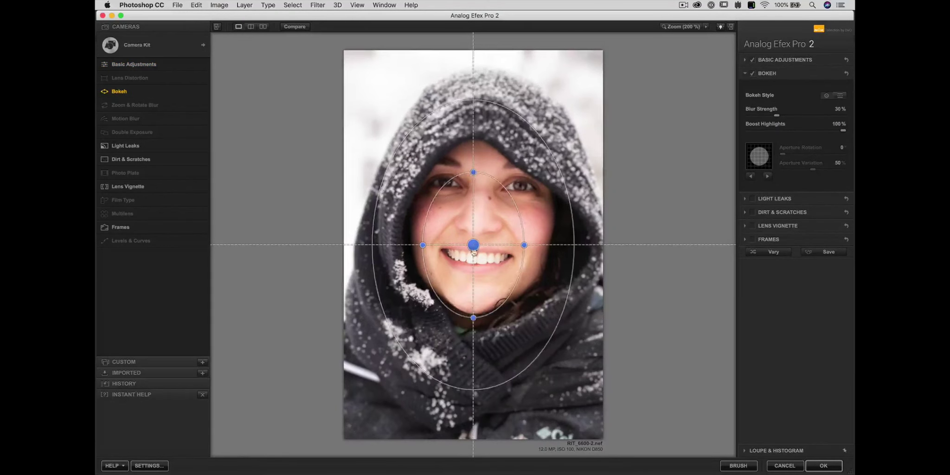
pyautogui.moveTo(473, 251); pyautogui.dragTo(482, 219)
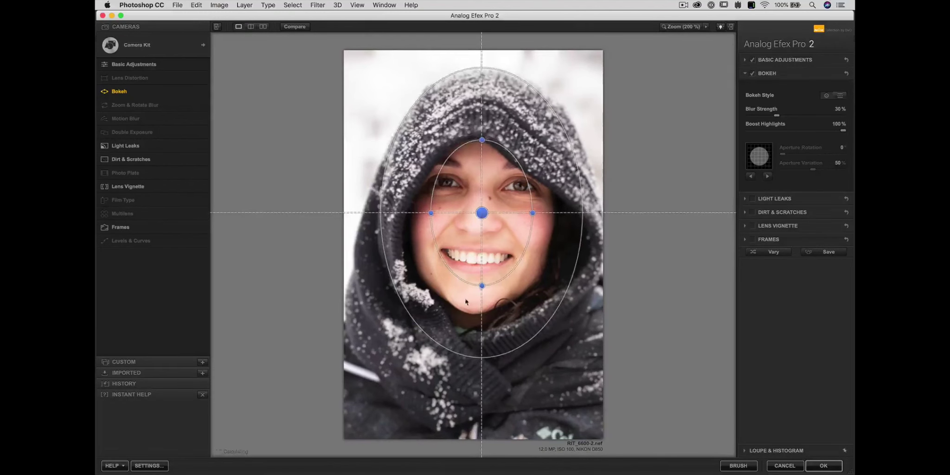
pyautogui.moveTo(482, 285); pyautogui.dragTo(480, 302)
pyautogui.moveTo(485, 214); pyautogui.dragTo(477, 238)
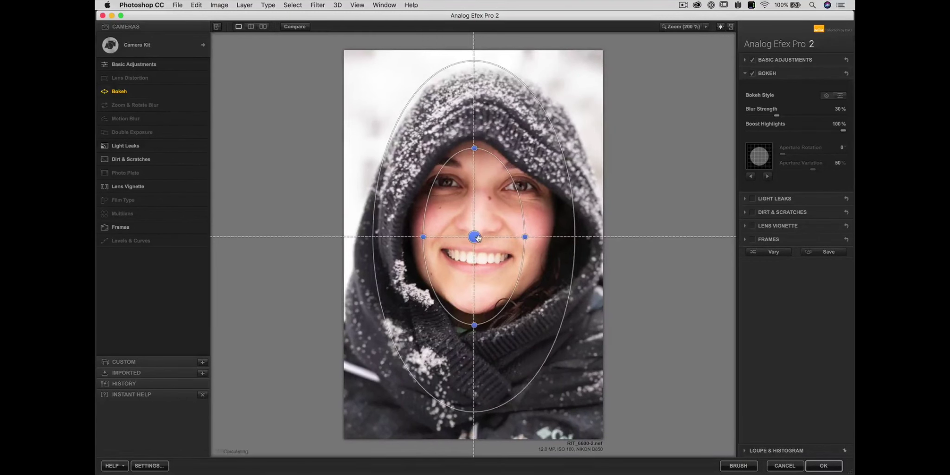
# Change the bokeh aperture to a pointed star shape and set Aperture Variation to 28%
pyautogui.click(750, 177)
pyautogui.click(750, 177)
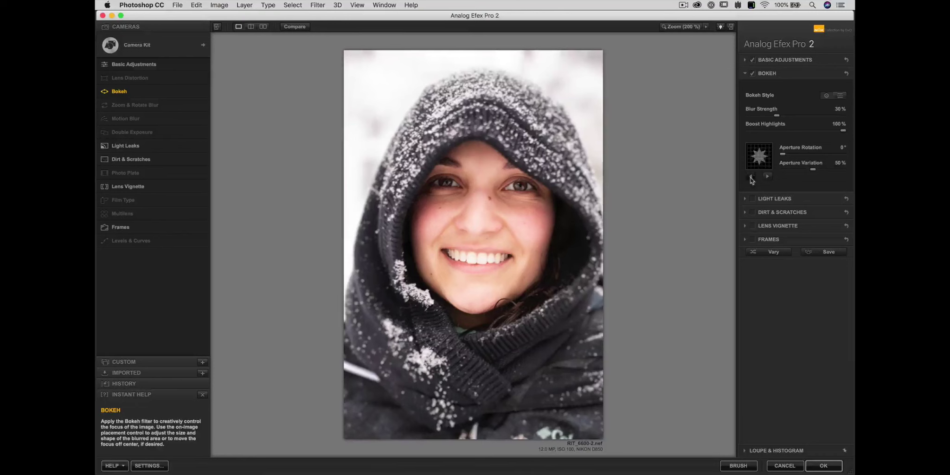
pyautogui.click(751, 177)
pyautogui.click(799, 170)
# Try Bokeh Blur Strengths of 94%, 100% and 67% on the portrait
pyautogui.moveTo(661, 222)
pyautogui.click(837, 117)
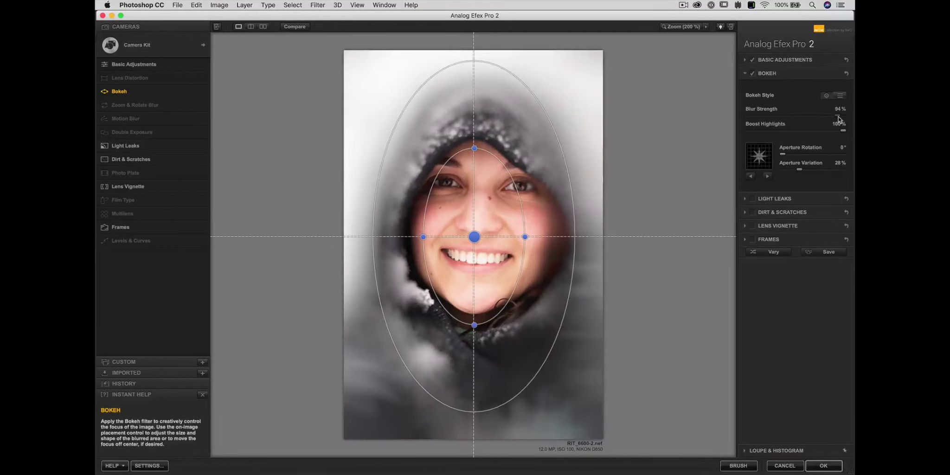
pyautogui.moveTo(840, 118); pyautogui.dragTo(852, 118)
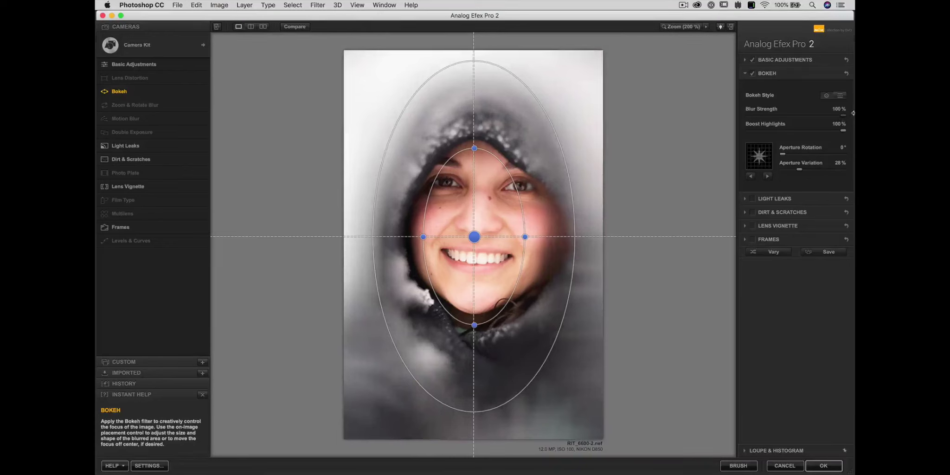
pyautogui.click(813, 117)
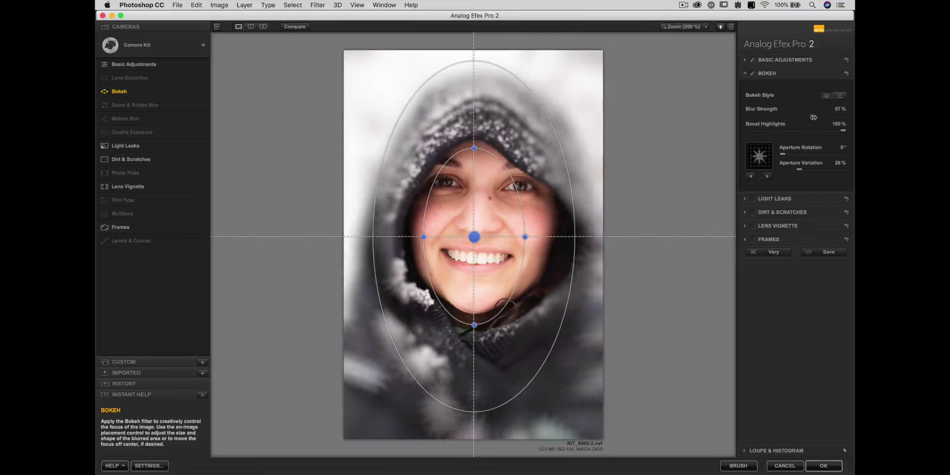
# Change the bokeh aperture past the heart and circle to a rounded polygon shape and set Blur Strength to 28%
pyautogui.click(768, 177)
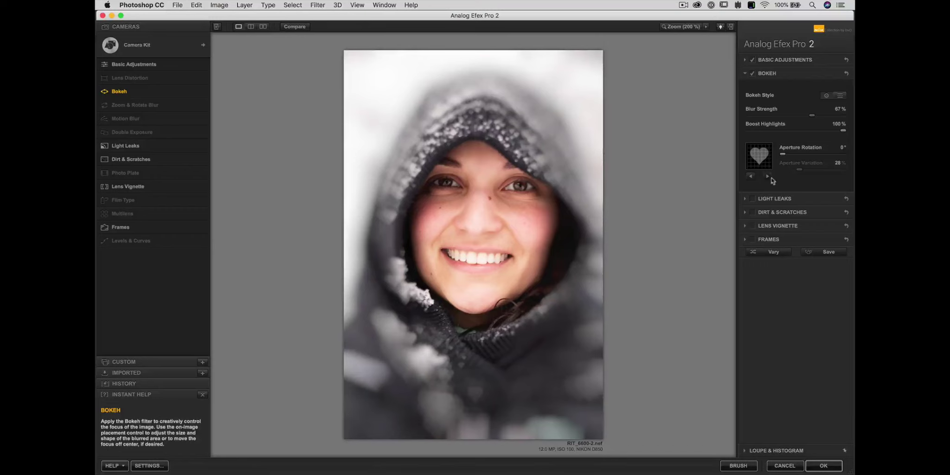
pyautogui.click(767, 176)
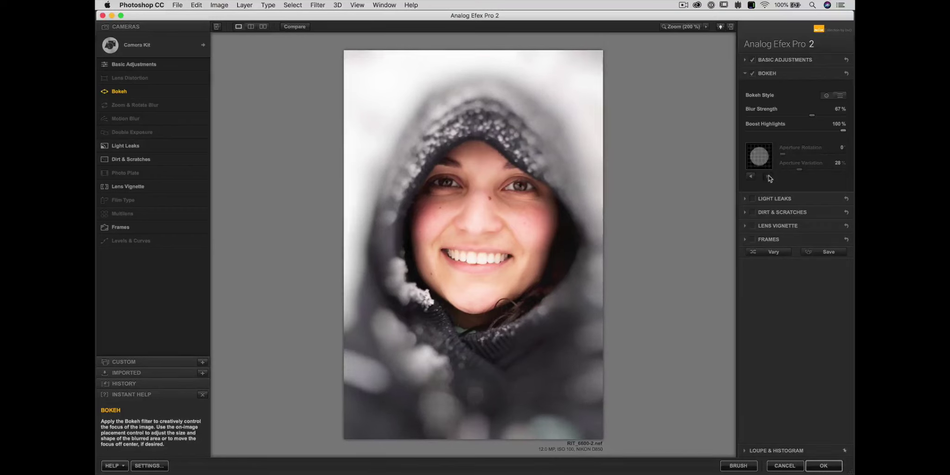
pyautogui.click(767, 177)
pyautogui.click(768, 177)
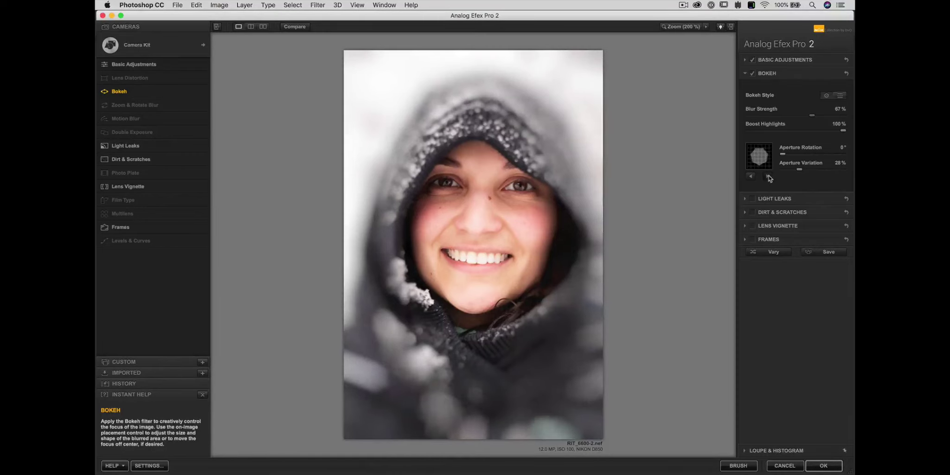
pyautogui.moveTo(811, 115); pyautogui.dragTo(779, 115)
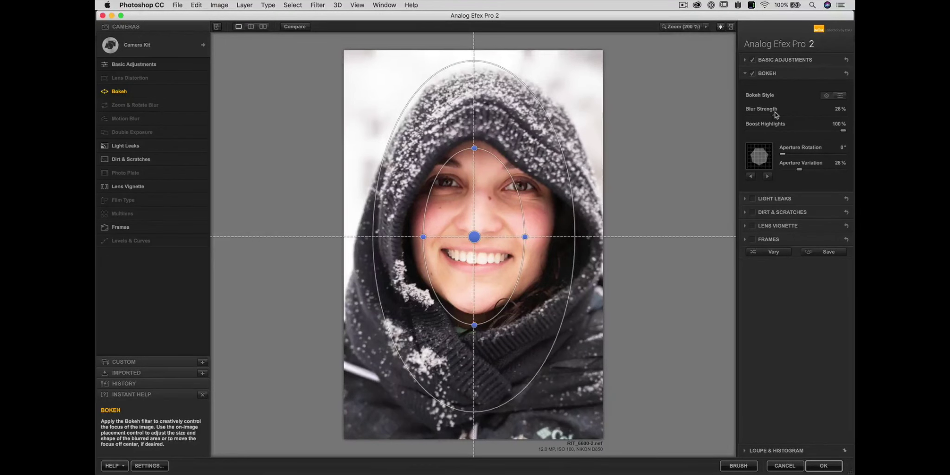
# Turn Light Leaks back on, switch its category to Crisp and choose the leak with a red vertical band at the left edge
pyautogui.click(752, 198)
pyautogui.click(773, 199)
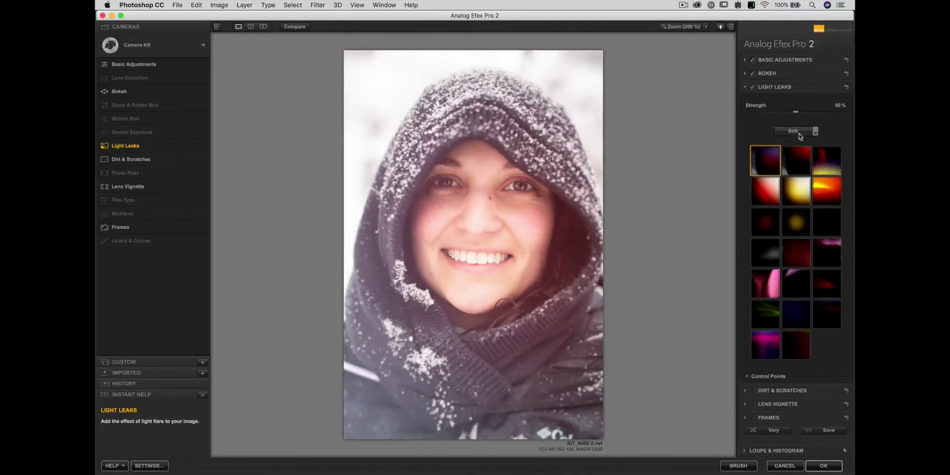
pyautogui.click(798, 135)
pyautogui.click(801, 156)
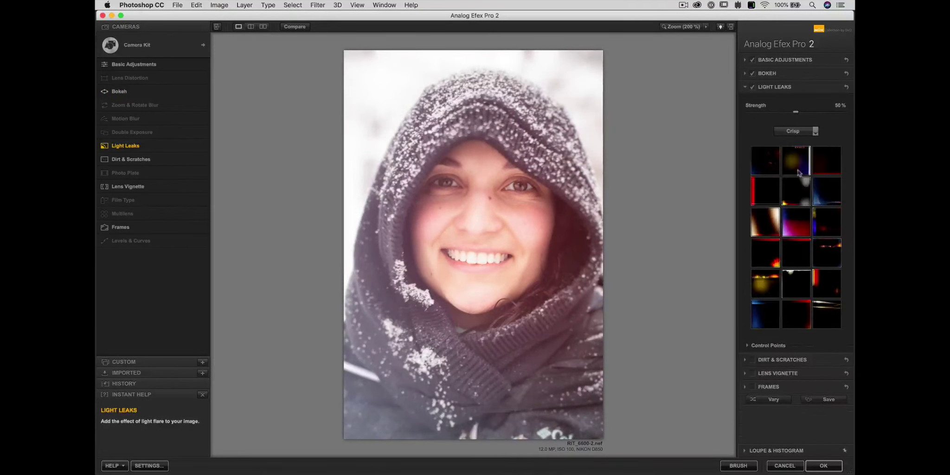
pyautogui.click(755, 197)
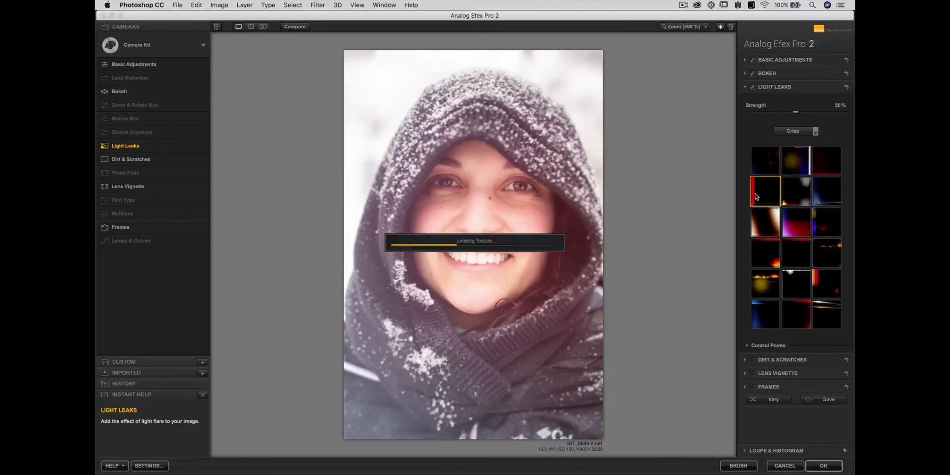